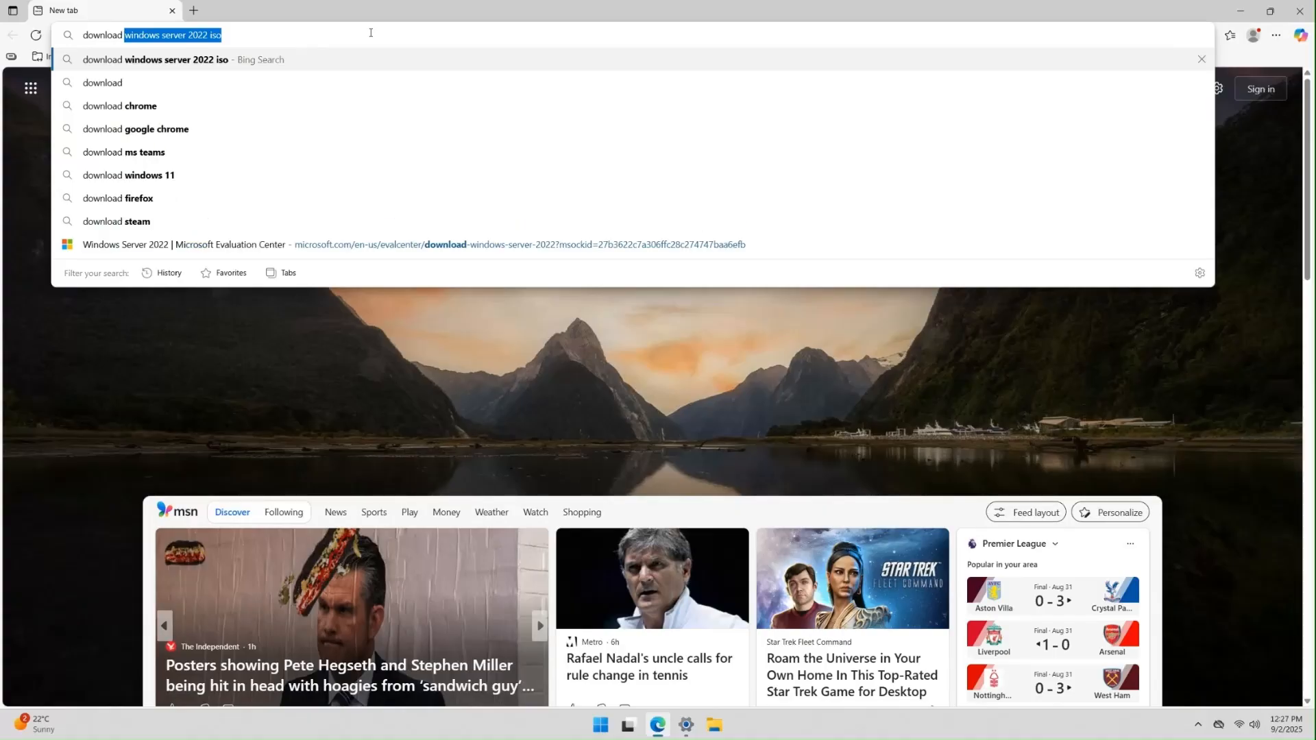
- Search Edge for the Windows Server 2022 ISO and open the Evaluation Center result in a new tab
key(End)
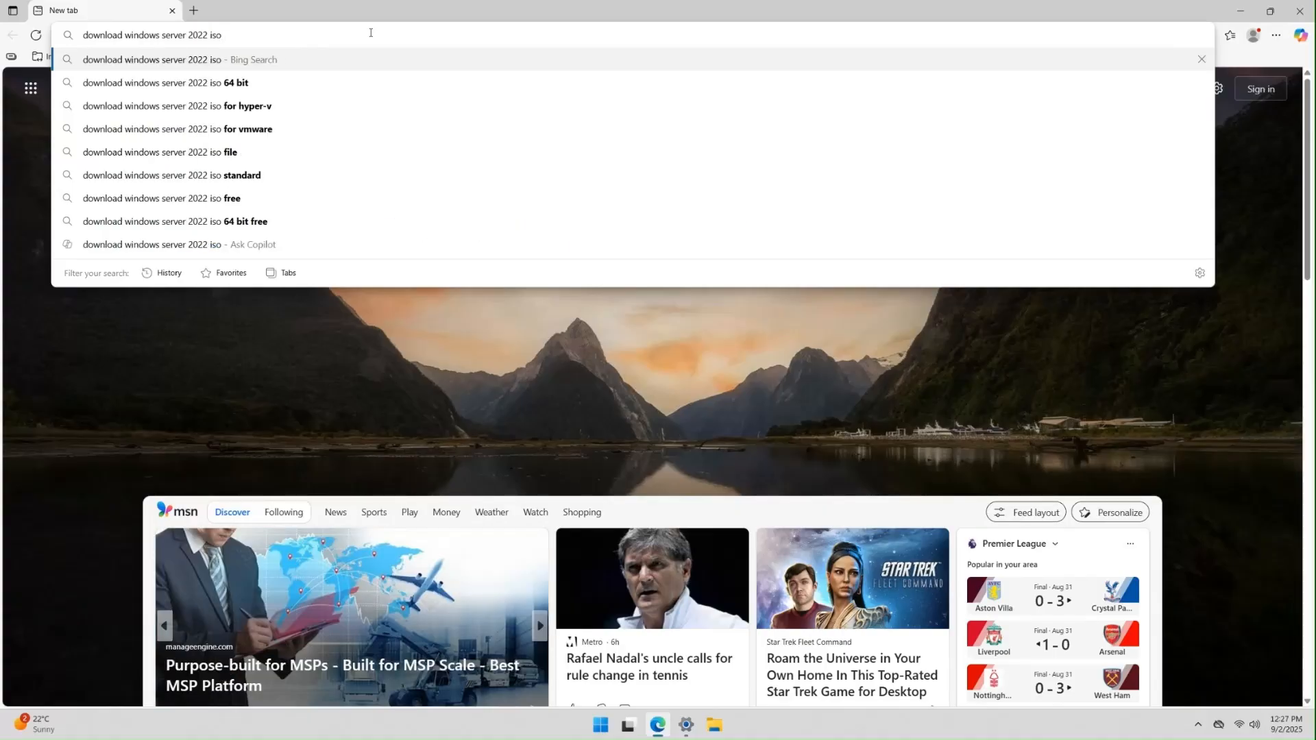
key(Return)
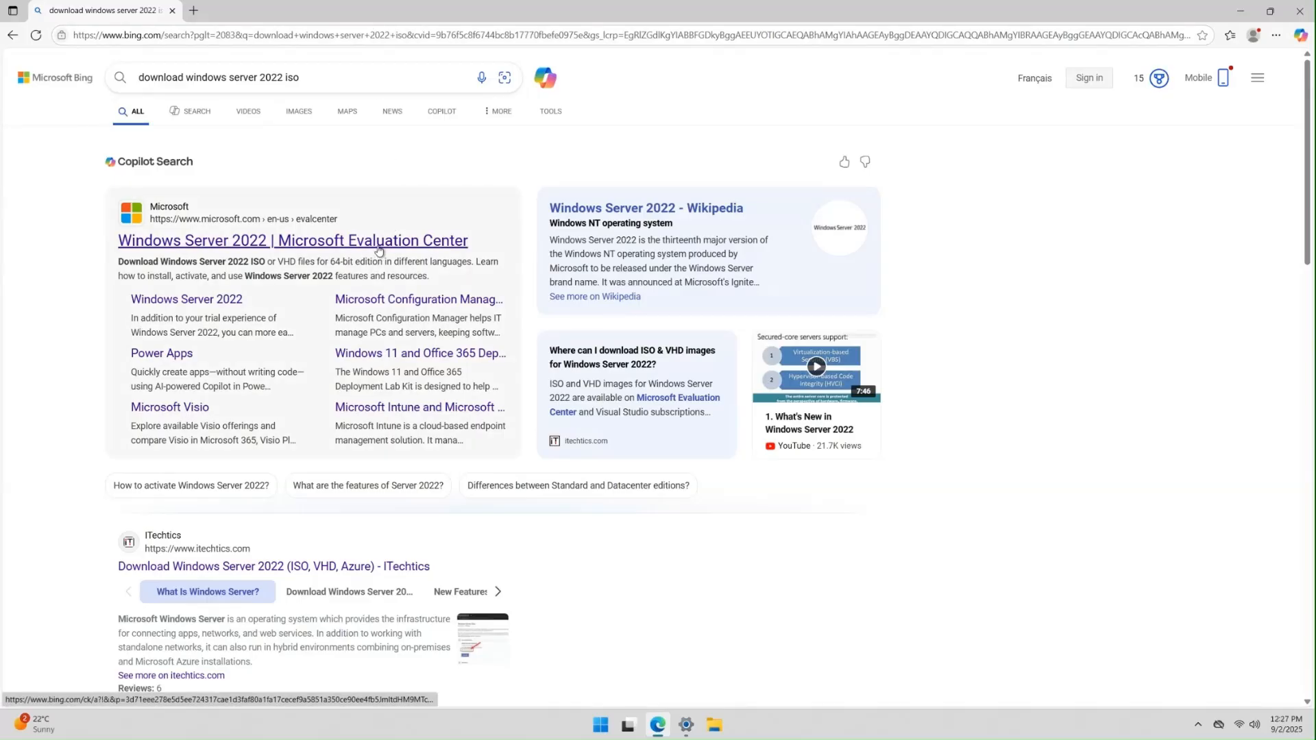
right_click(379, 248)
click(421, 259)
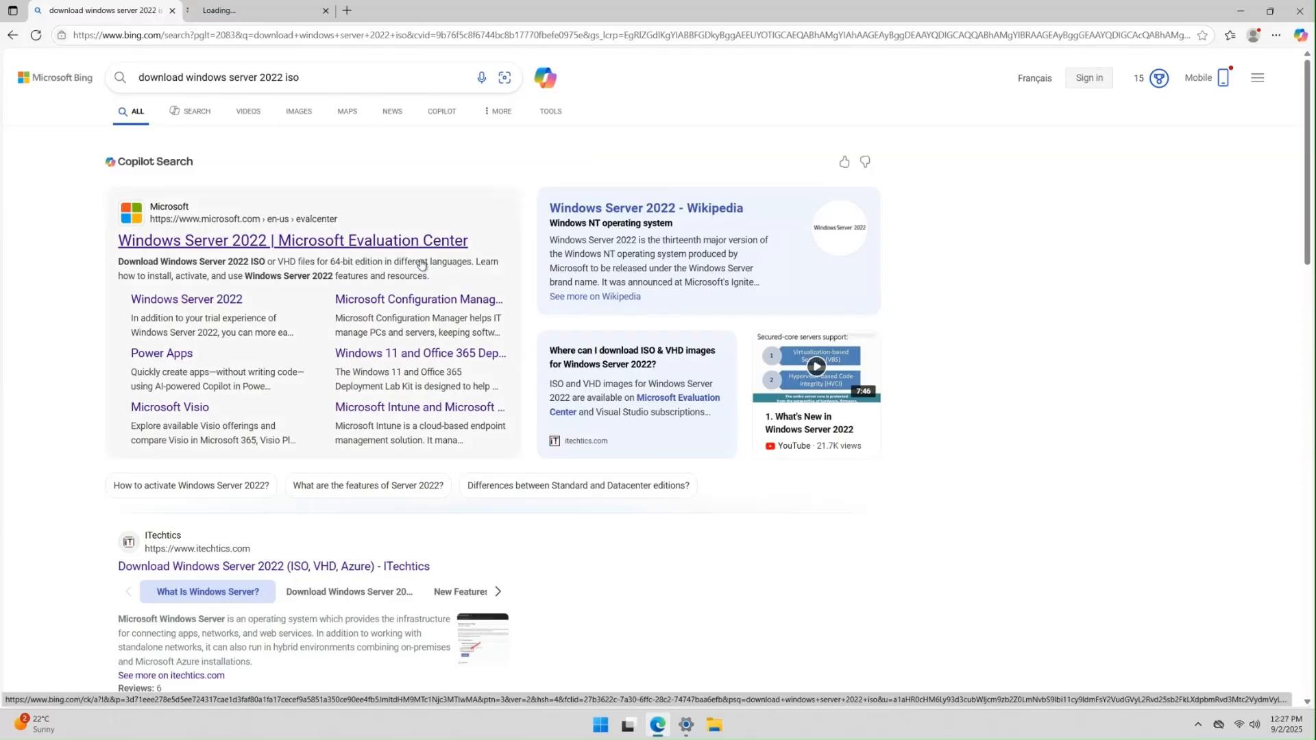
click(264, 10)
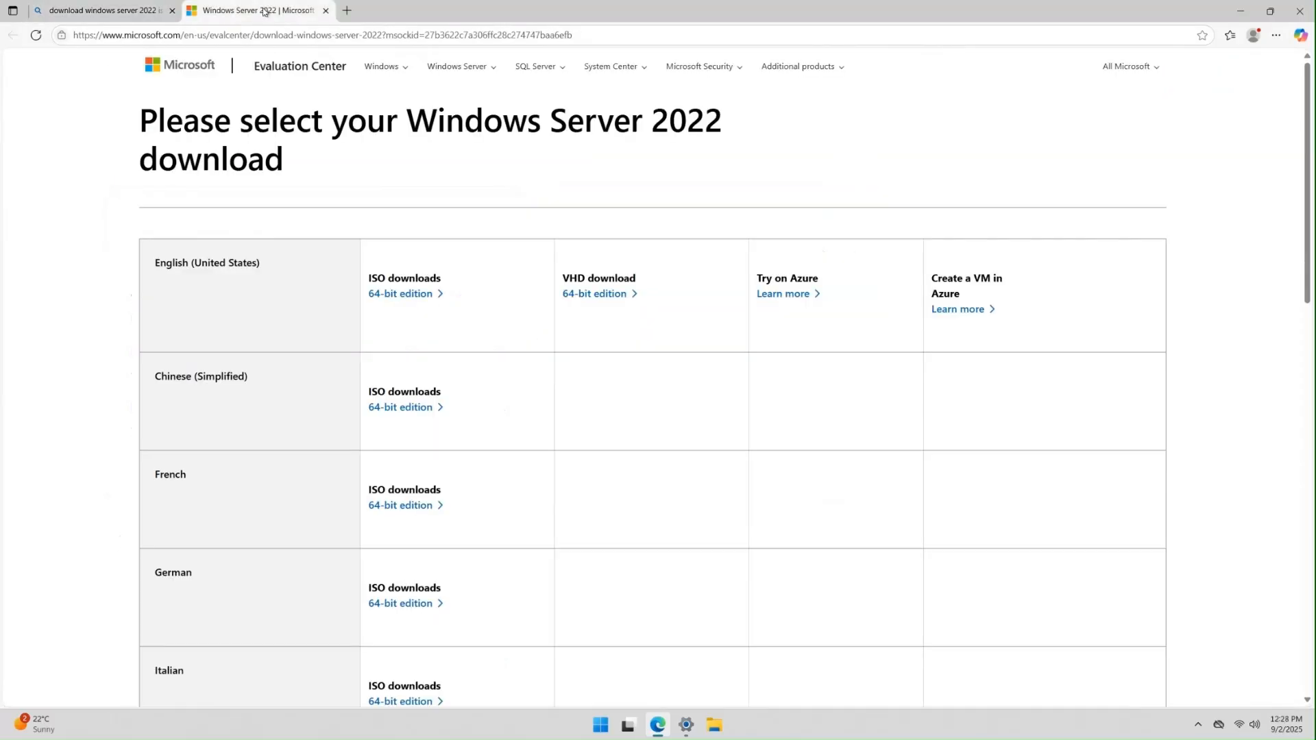
drag(263, 263, 153, 263)
click(149, 265)
- Go to the Windows Server 2022 evaluation page via the Windows Server menu
click(491, 69)
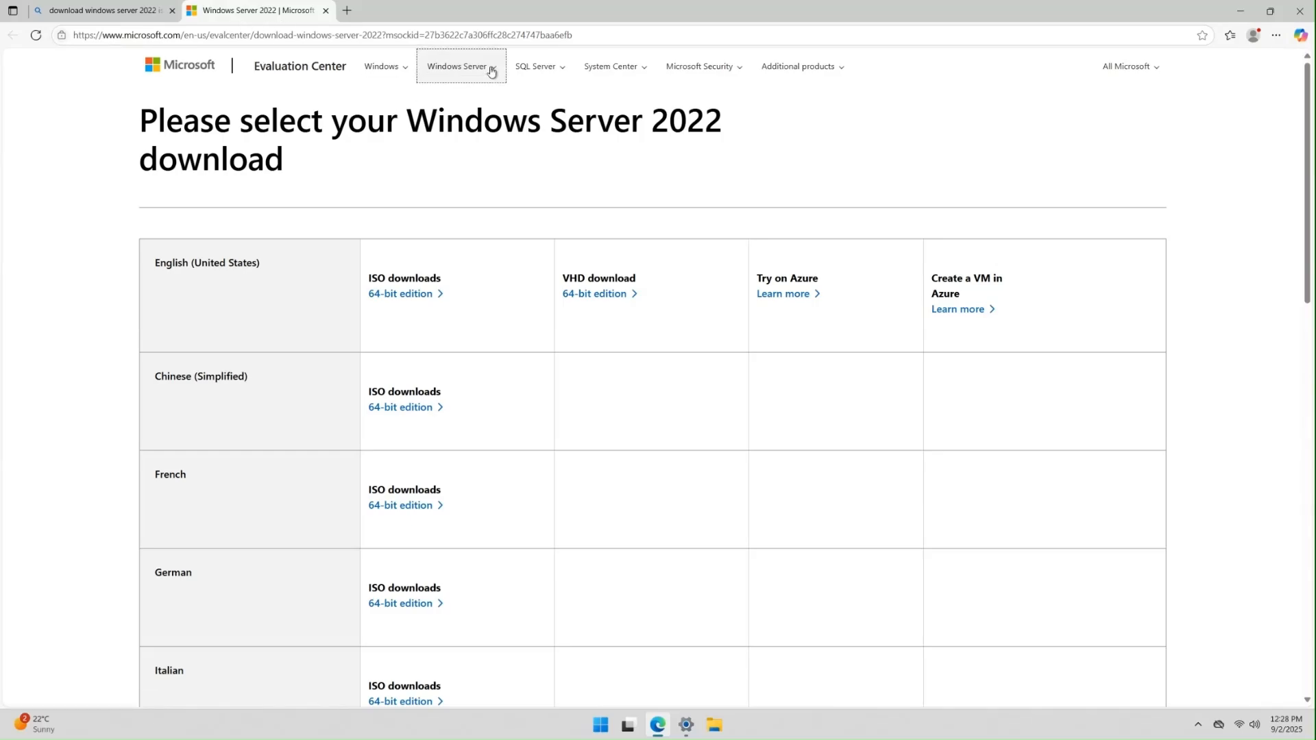
click(508, 97)
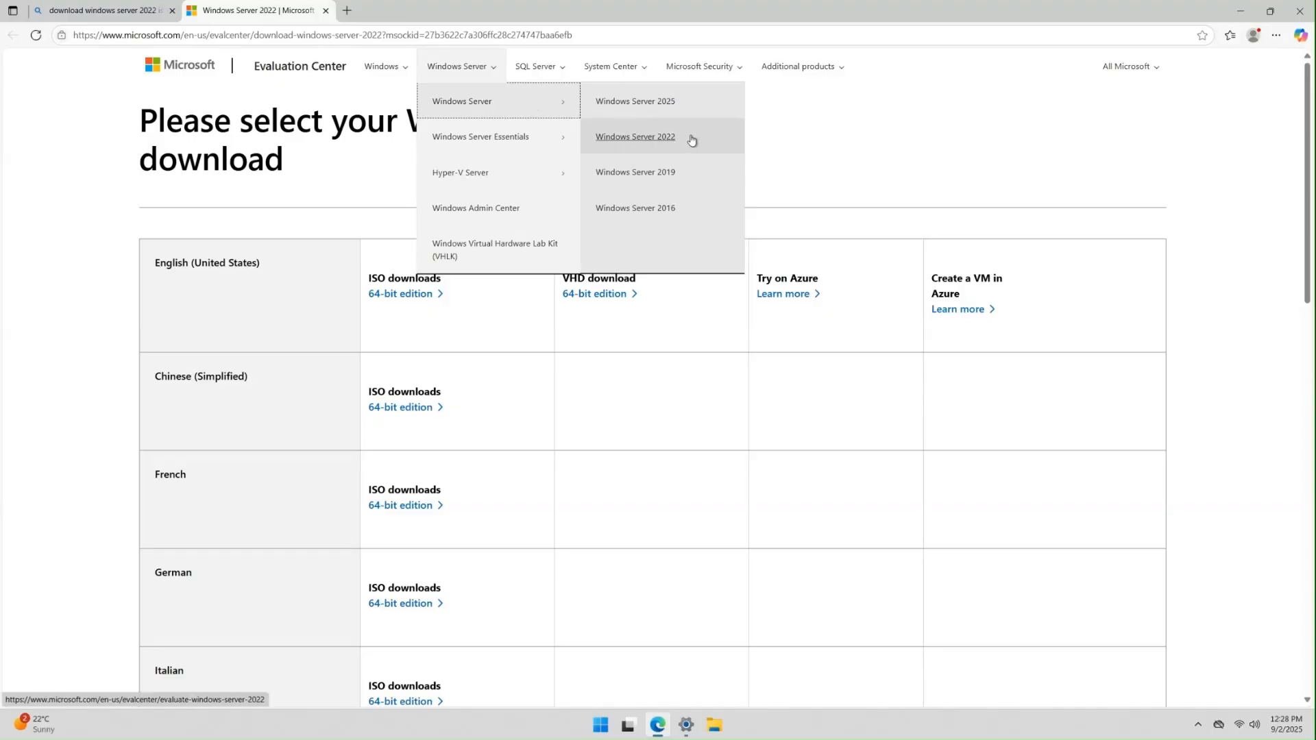
click(651, 138)
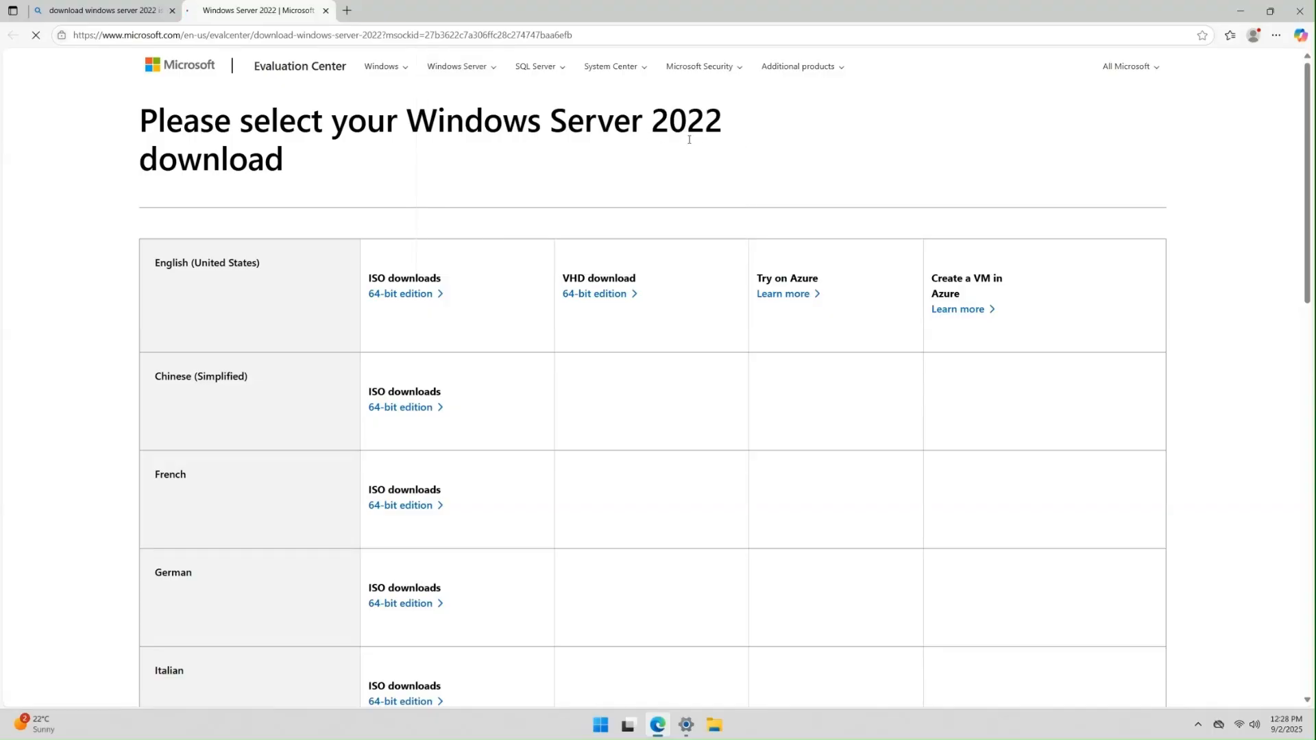
scroll(660, 244, down, 1)
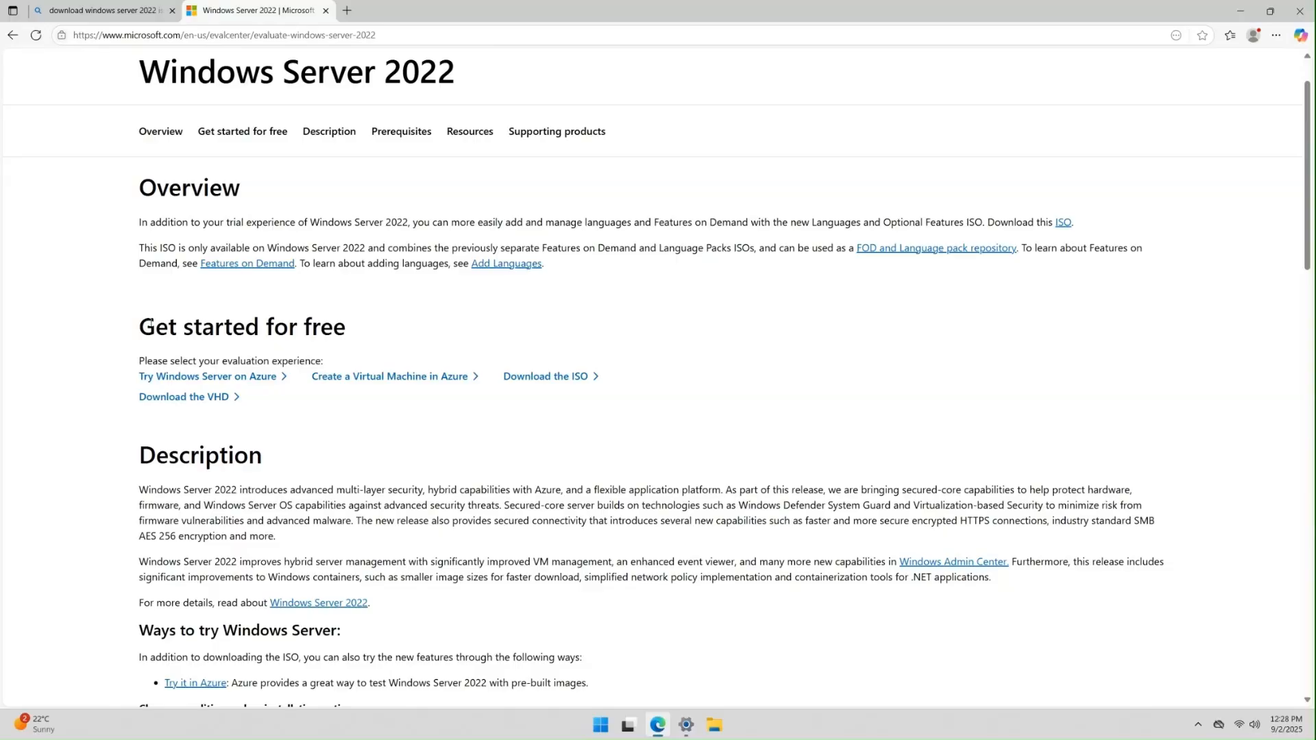
drag(131, 325, 357, 319)
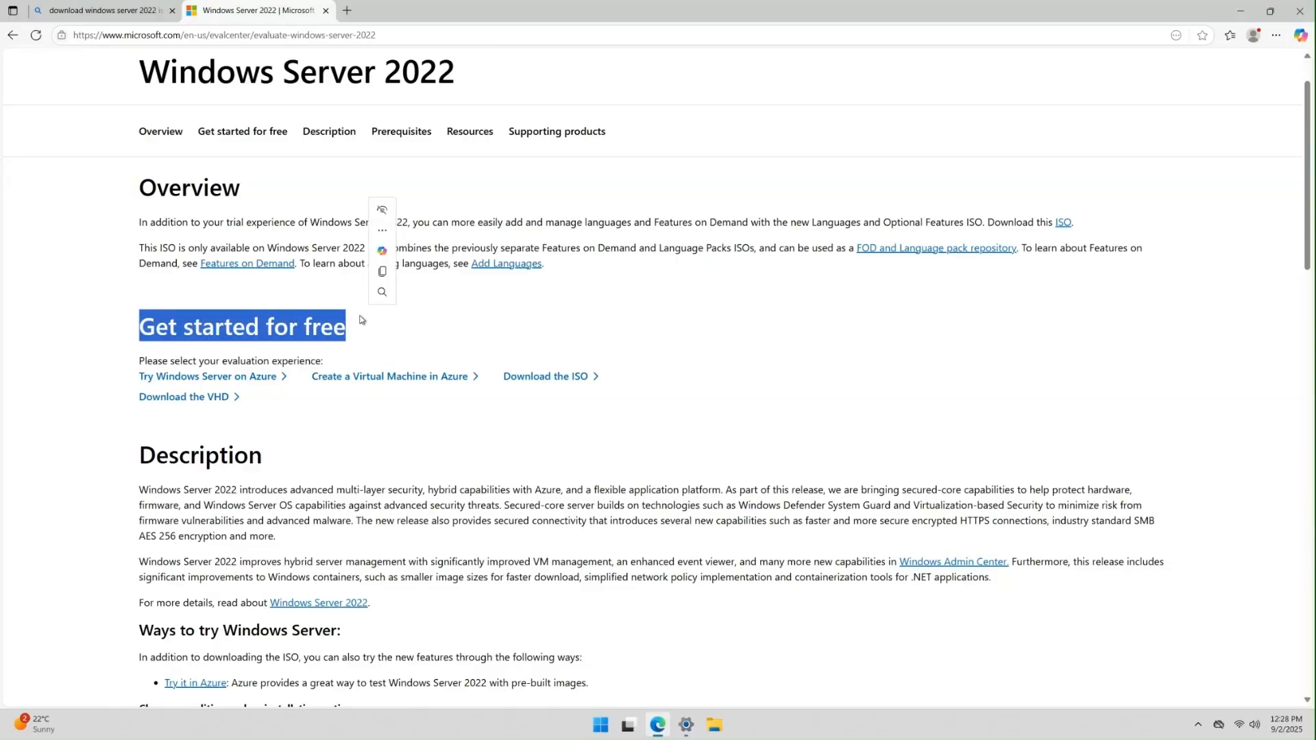
click(633, 395)
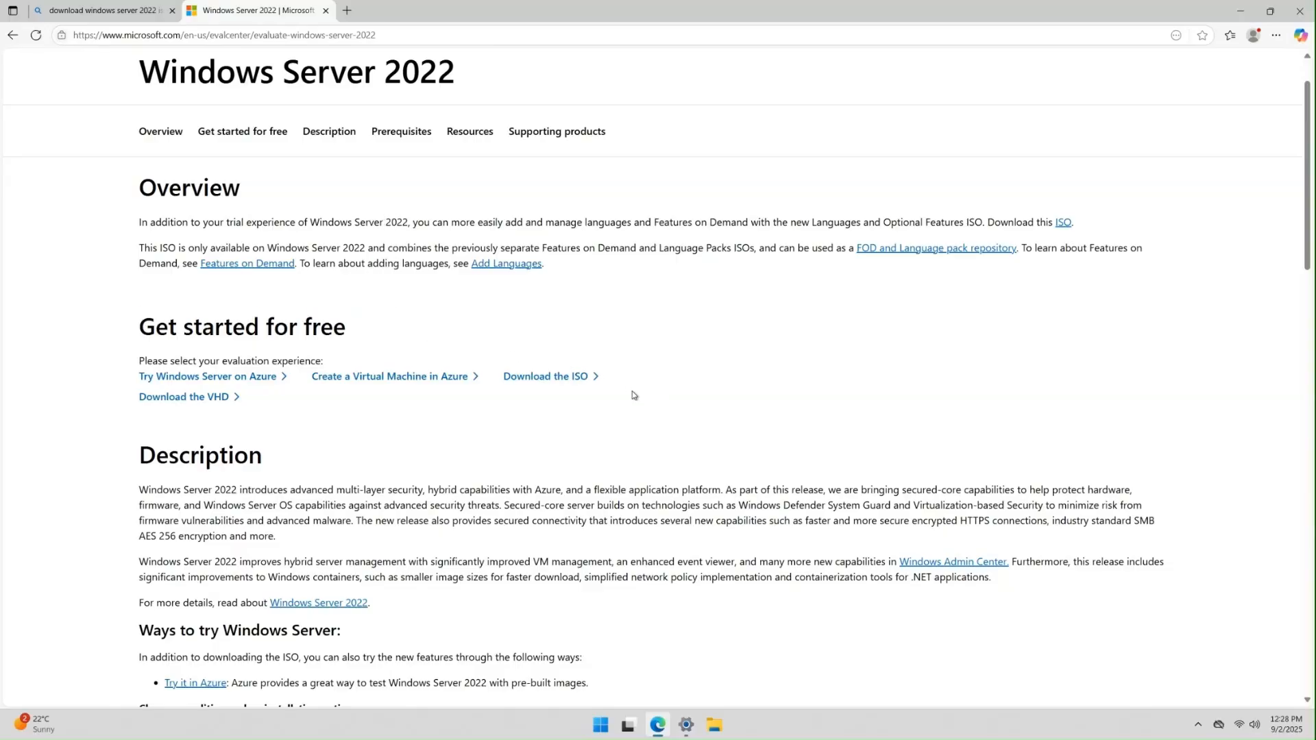
- Review the evaluation page and open the Download the ISO offer in a new tab
click(553, 379)
drag(552, 381, 671, 387)
scroll(696, 384, down, 10)
scroll(405, 446, down, 2)
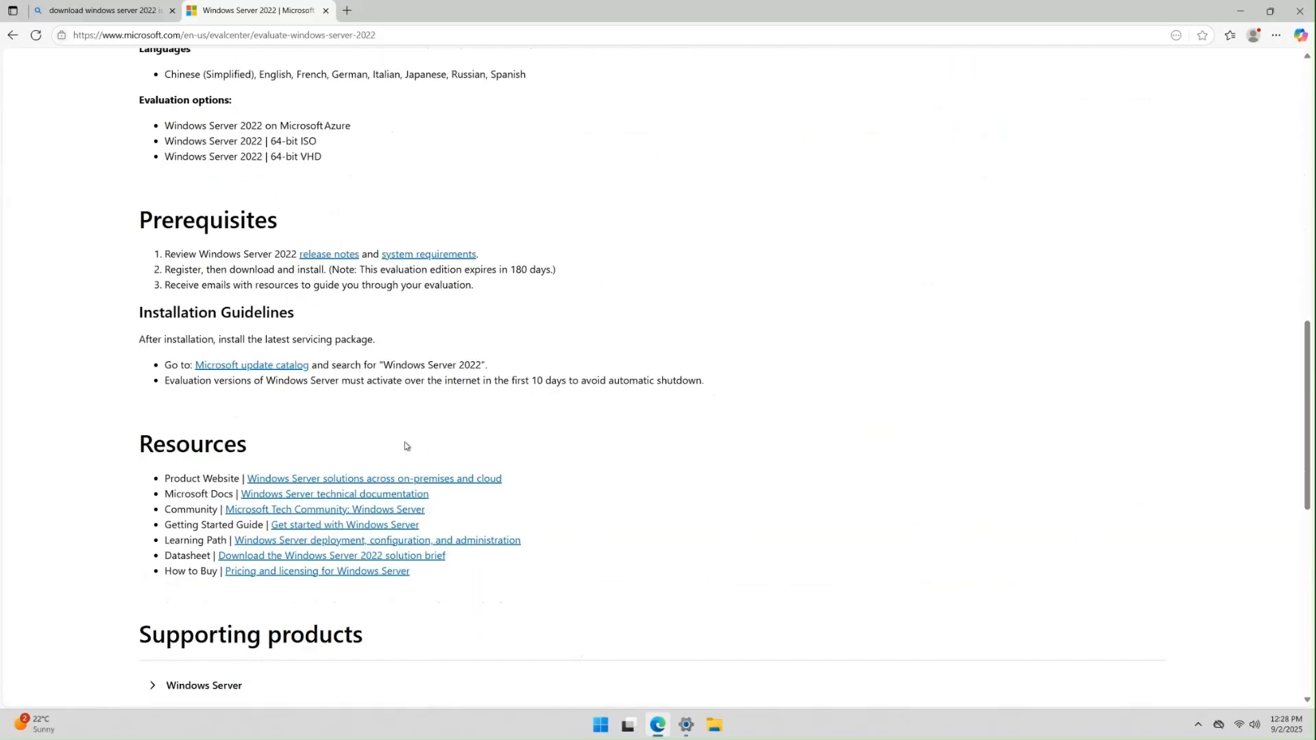
scroll(368, 412, up, 1)
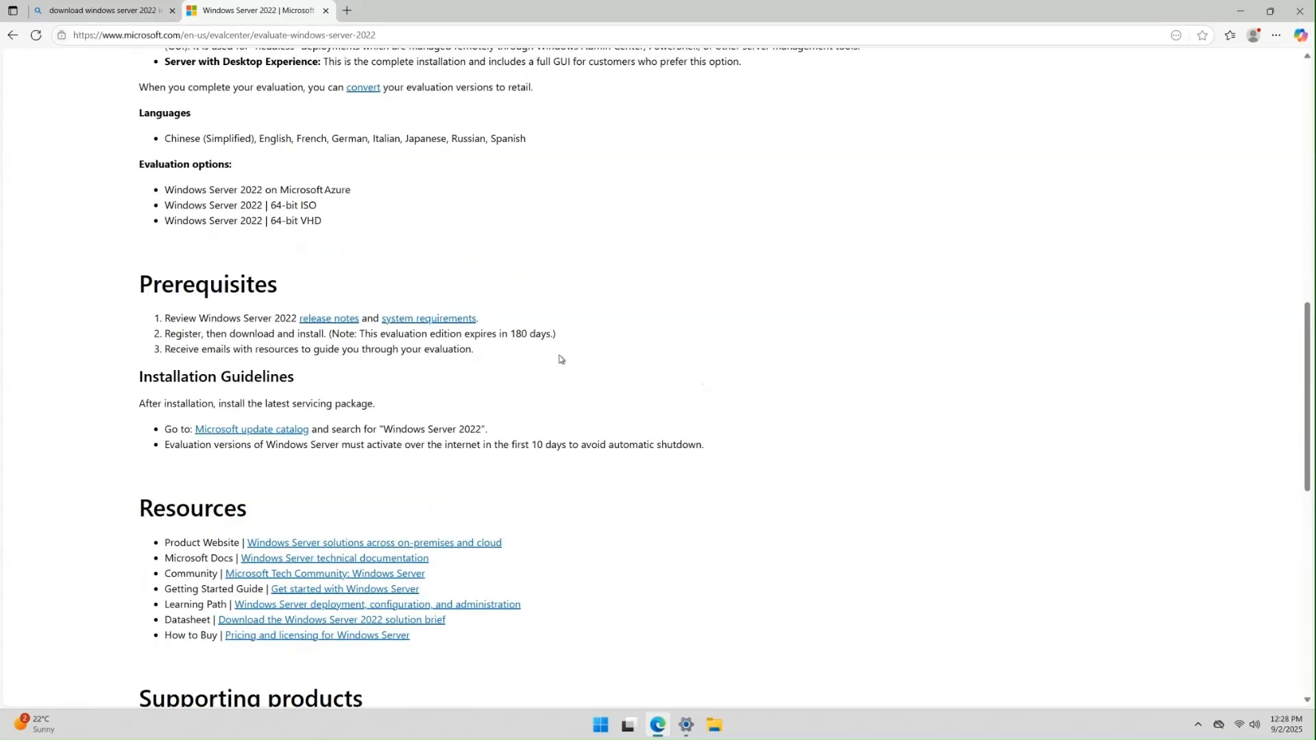
drag(557, 359, 76, 277)
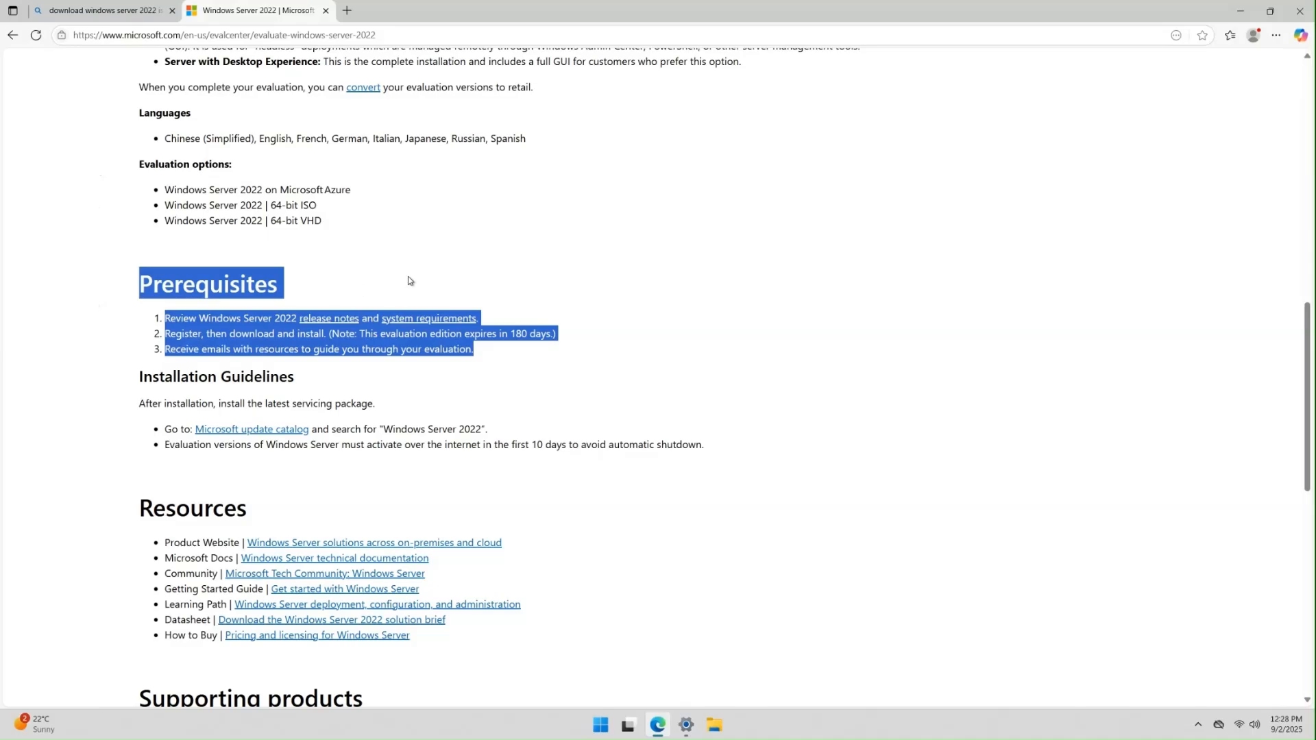
click(442, 267)
scroll(442, 268, up, 3)
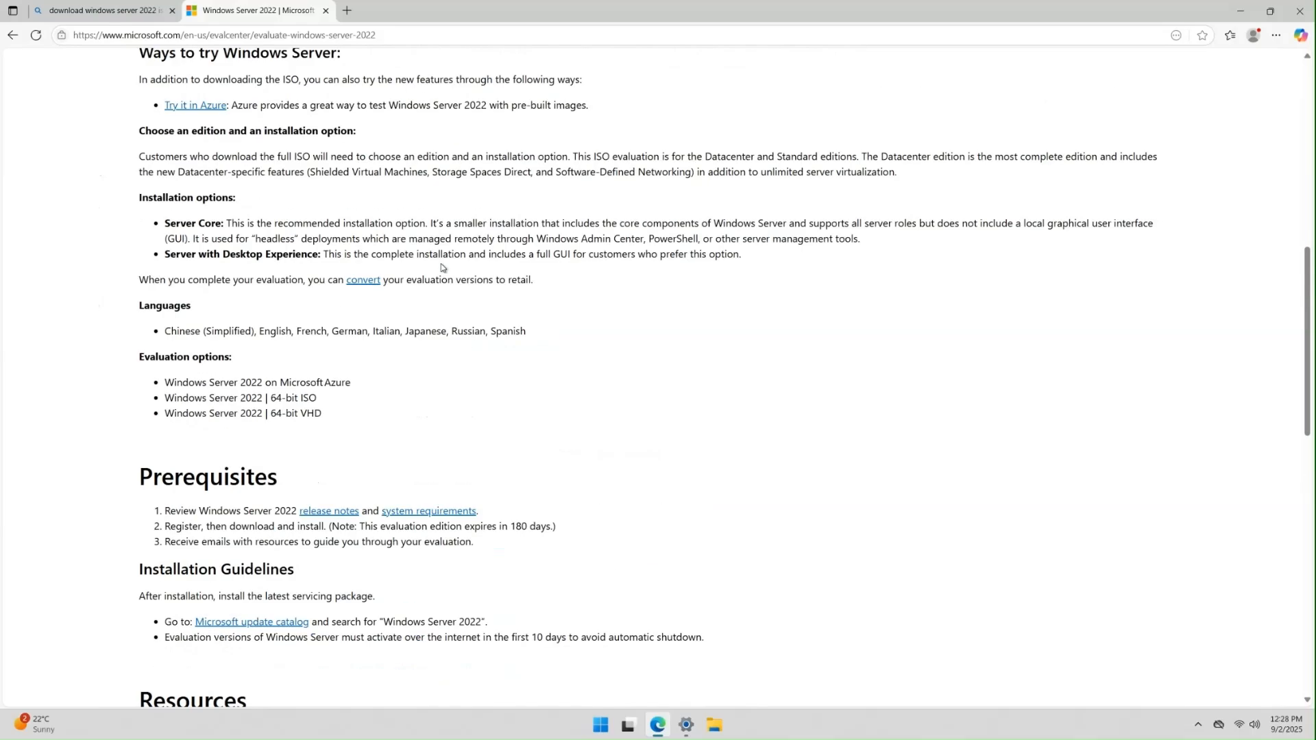
scroll(442, 268, up, 10)
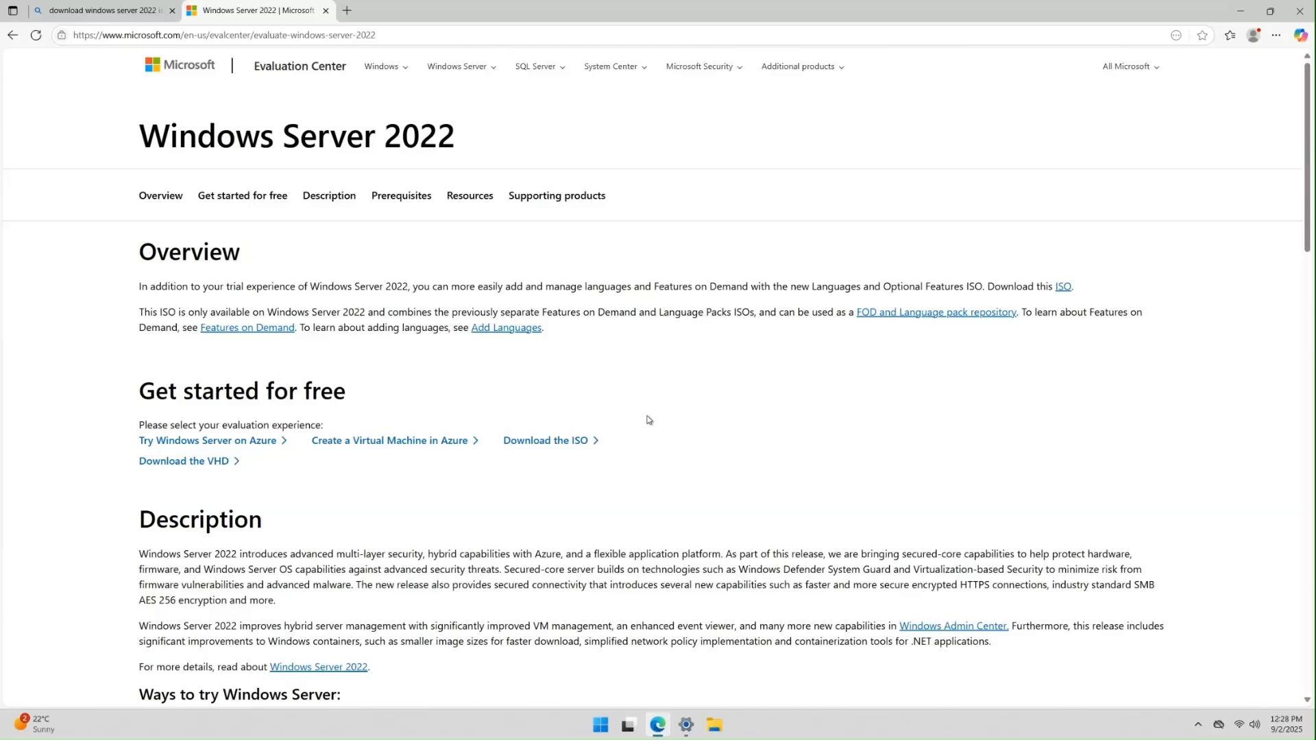
click(552, 443)
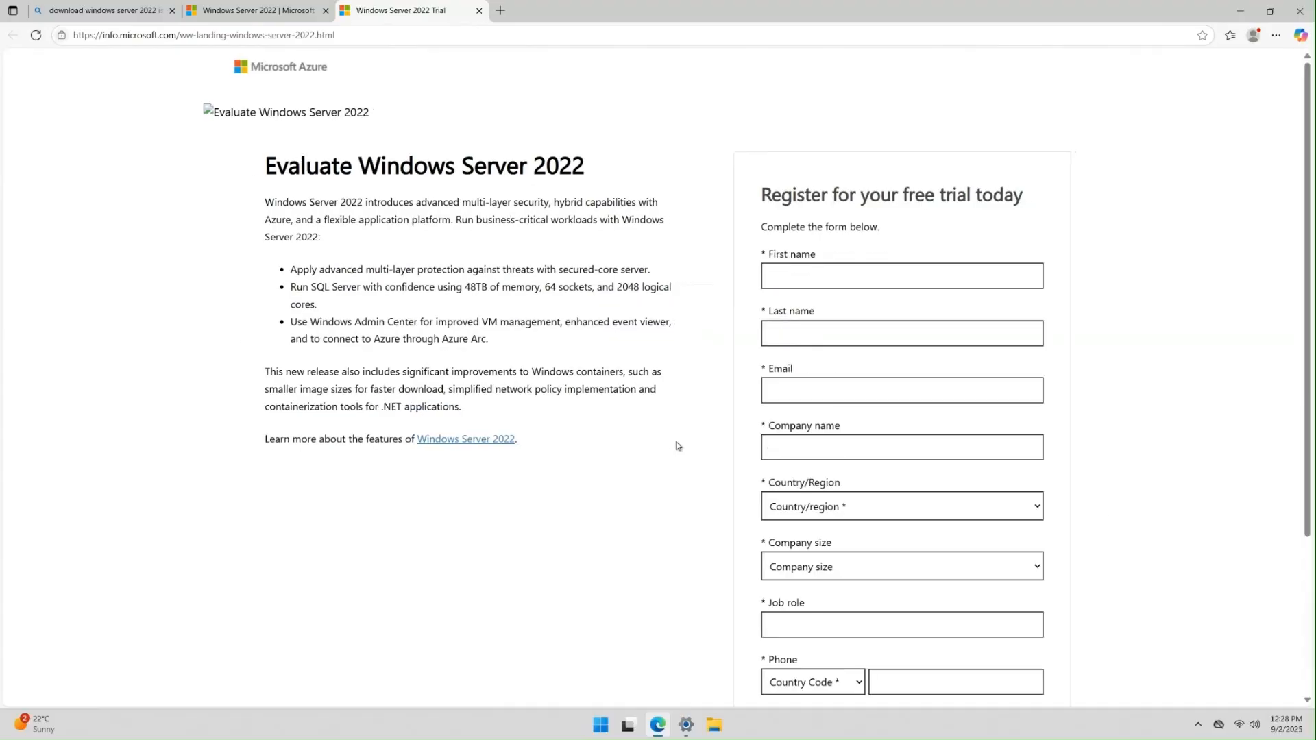
- Scroll through the empty trial registration form, then switch back to the 'Windows Server 2022 | Microsoft' tab
drag(259, 165, 612, 171)
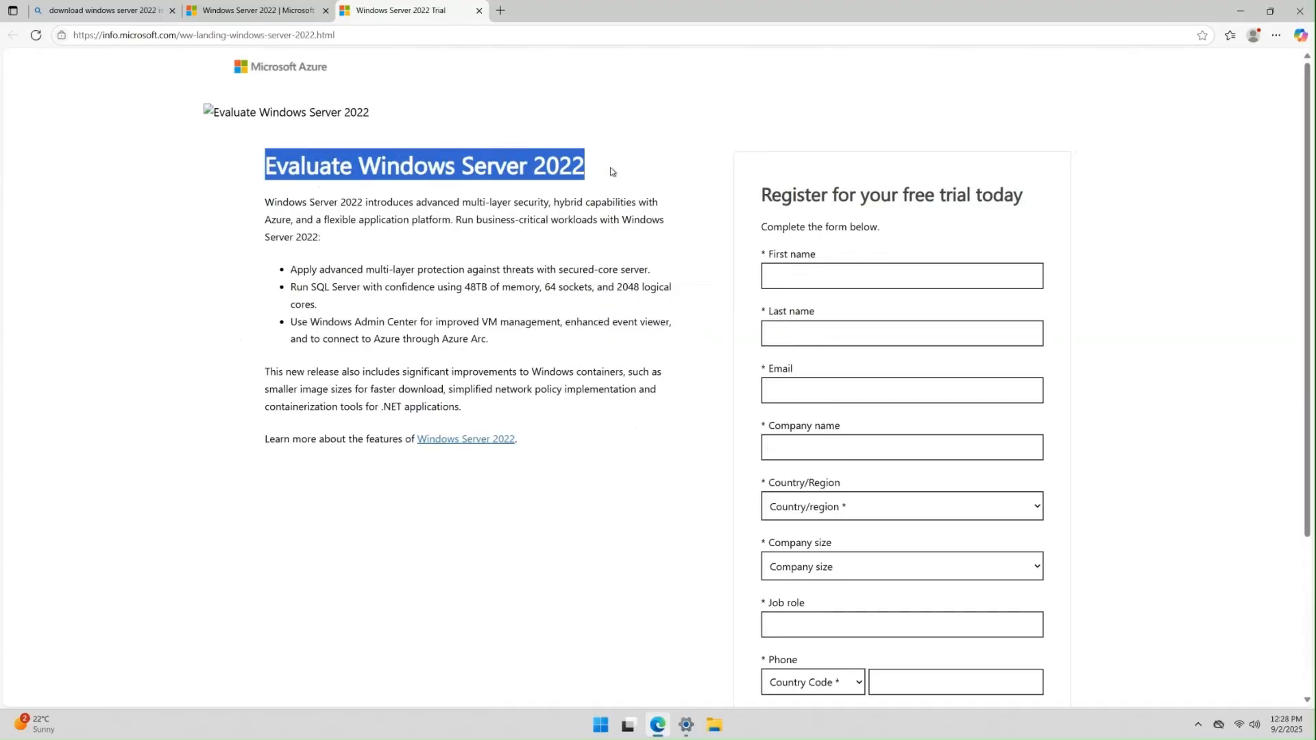
click(631, 310)
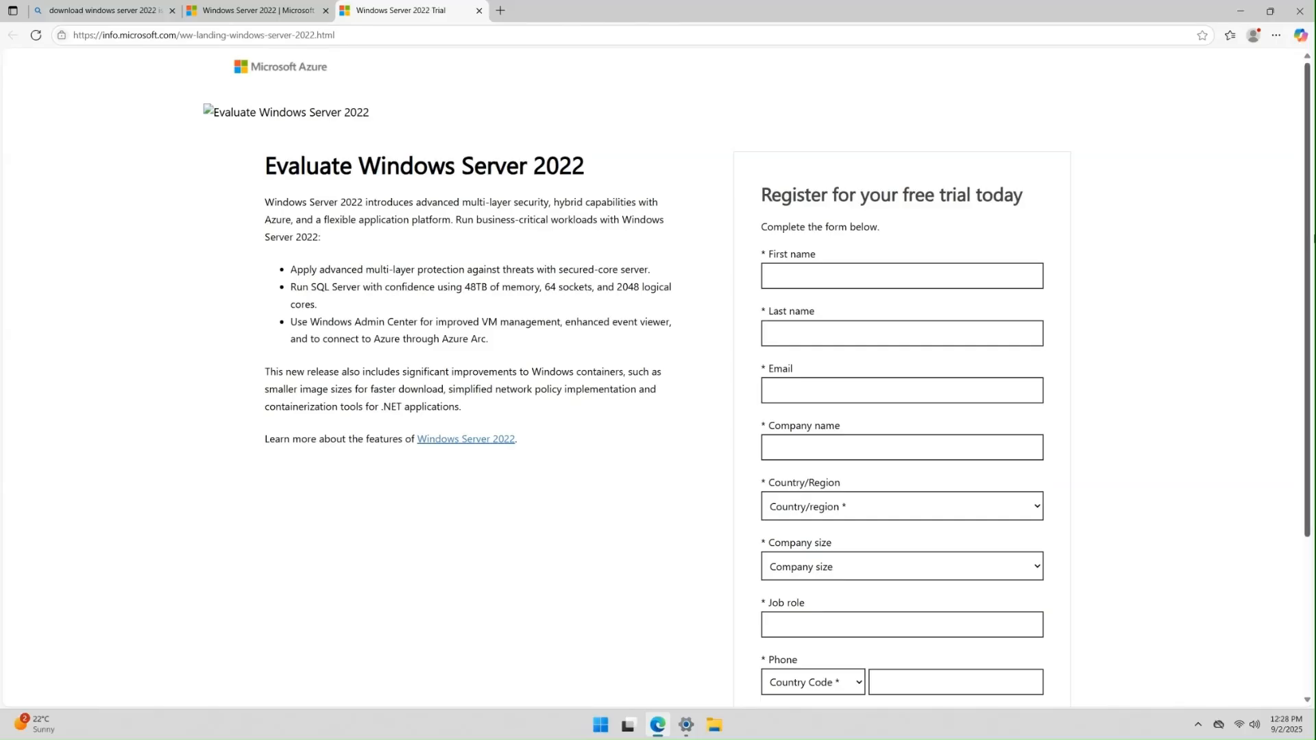
drag(1312, 236, 1312, 287)
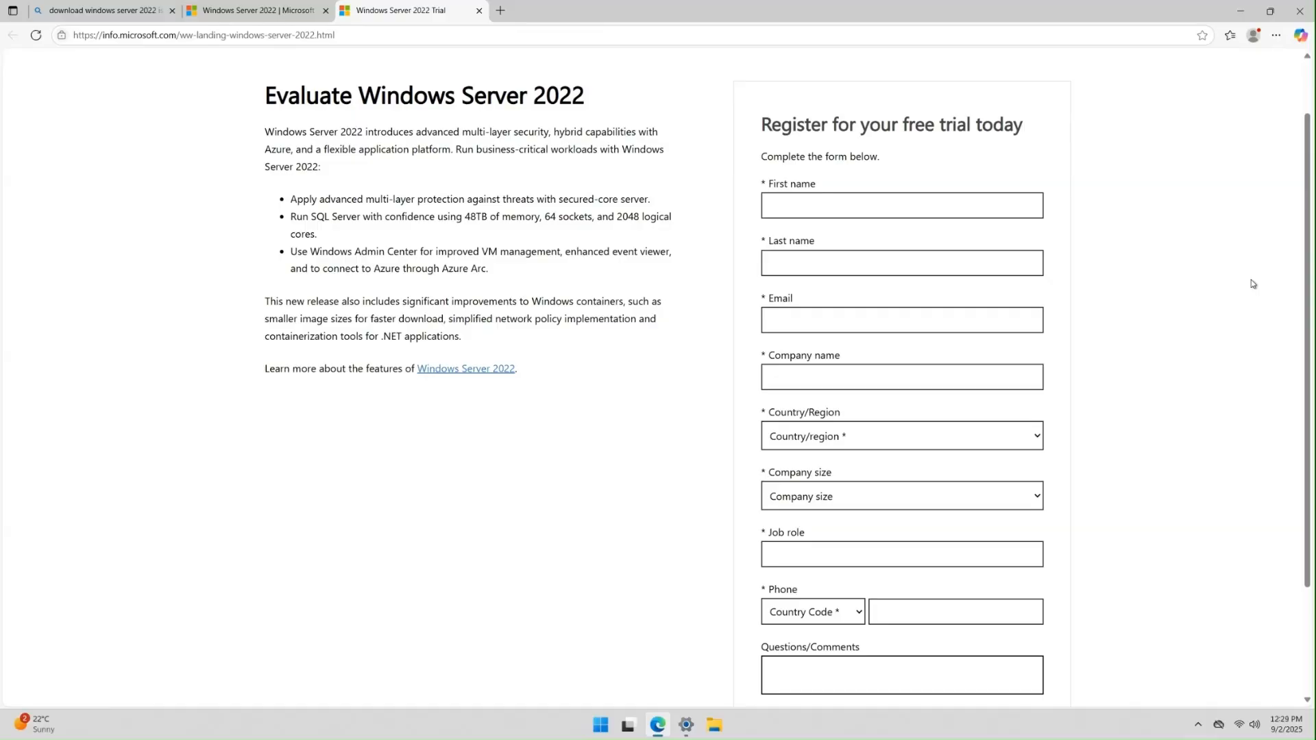
scroll(1253, 284, down, 1)
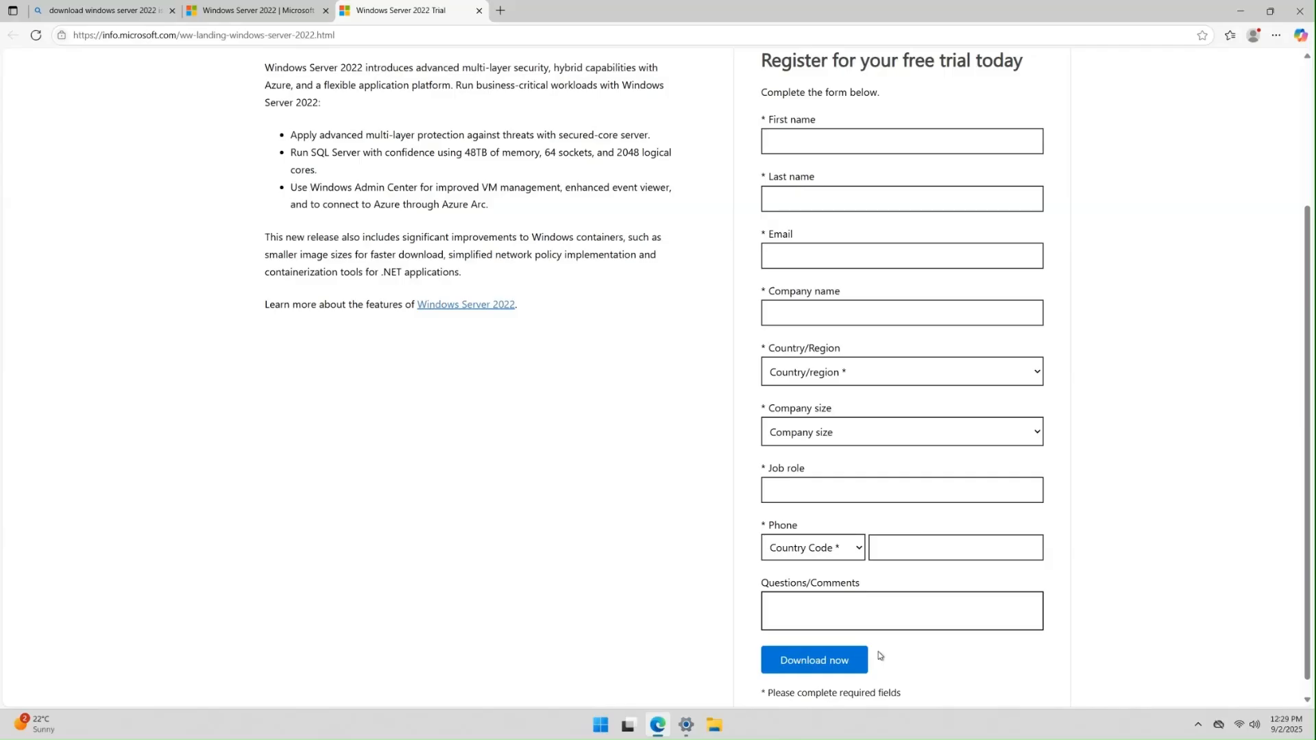
scroll(1127, 461, up, 2)
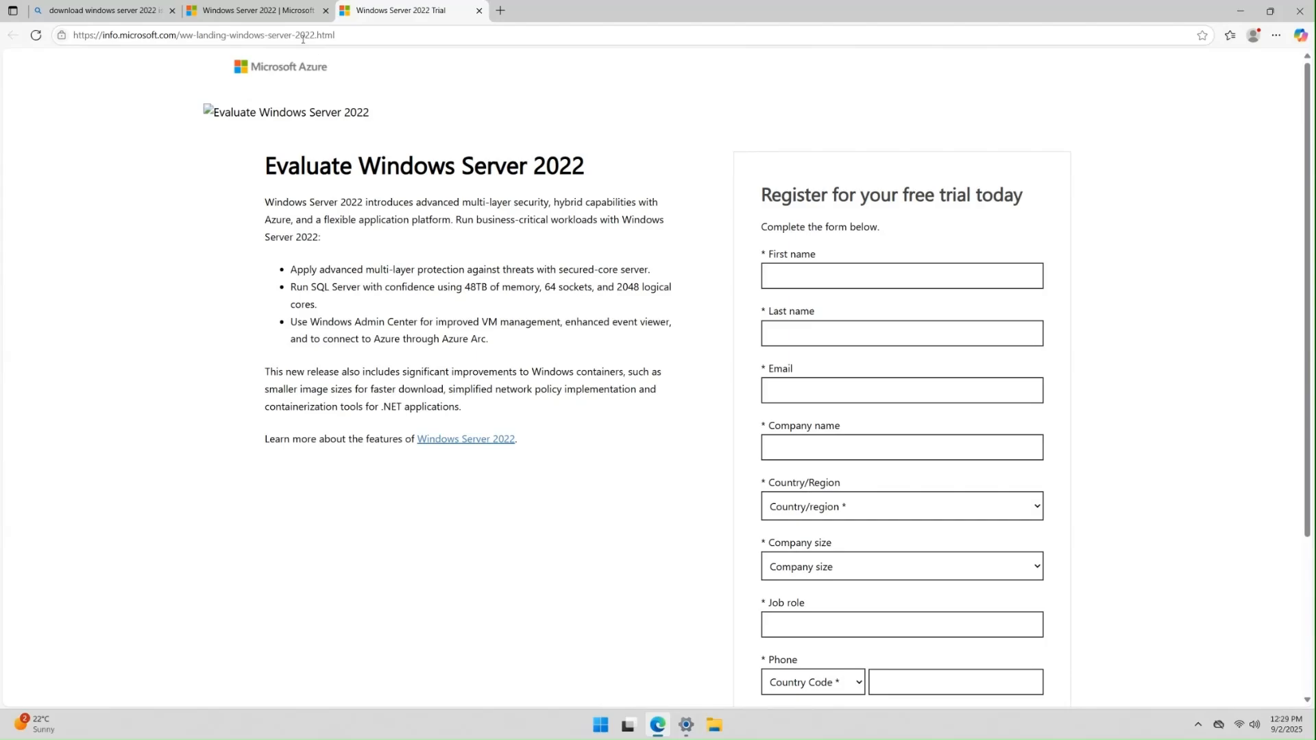
click(276, 11)
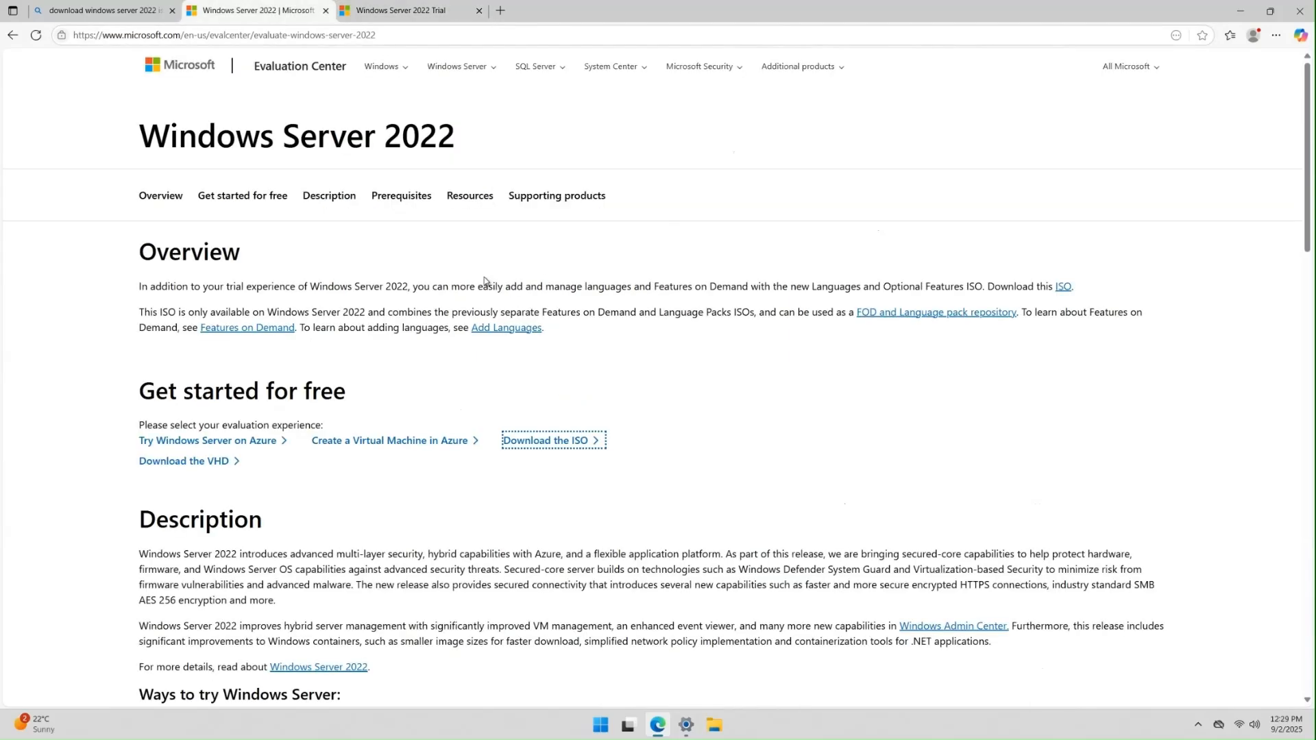
- Download the English (United States) 64-bit ISO, SERVER_EVAL_x64FRE_en-us.iso, all 4.7 GB
click(12, 35)
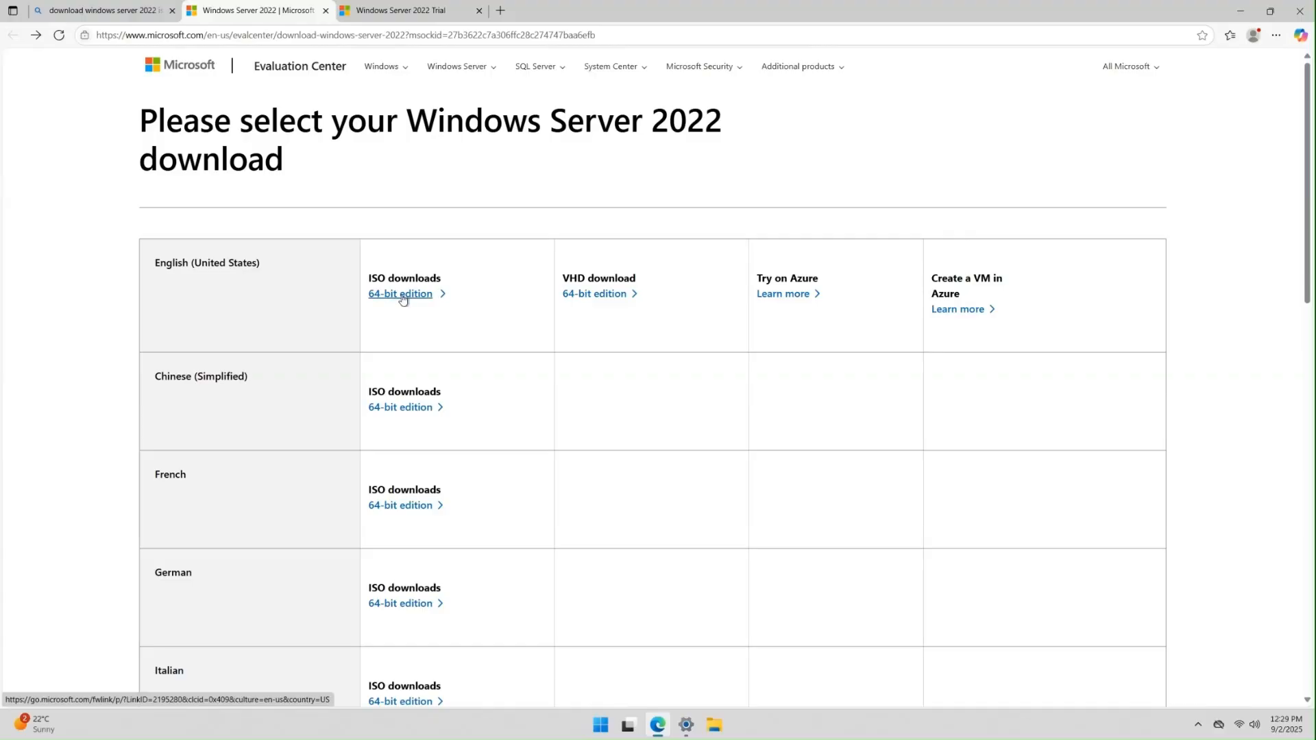
drag(332, 281, 443, 280)
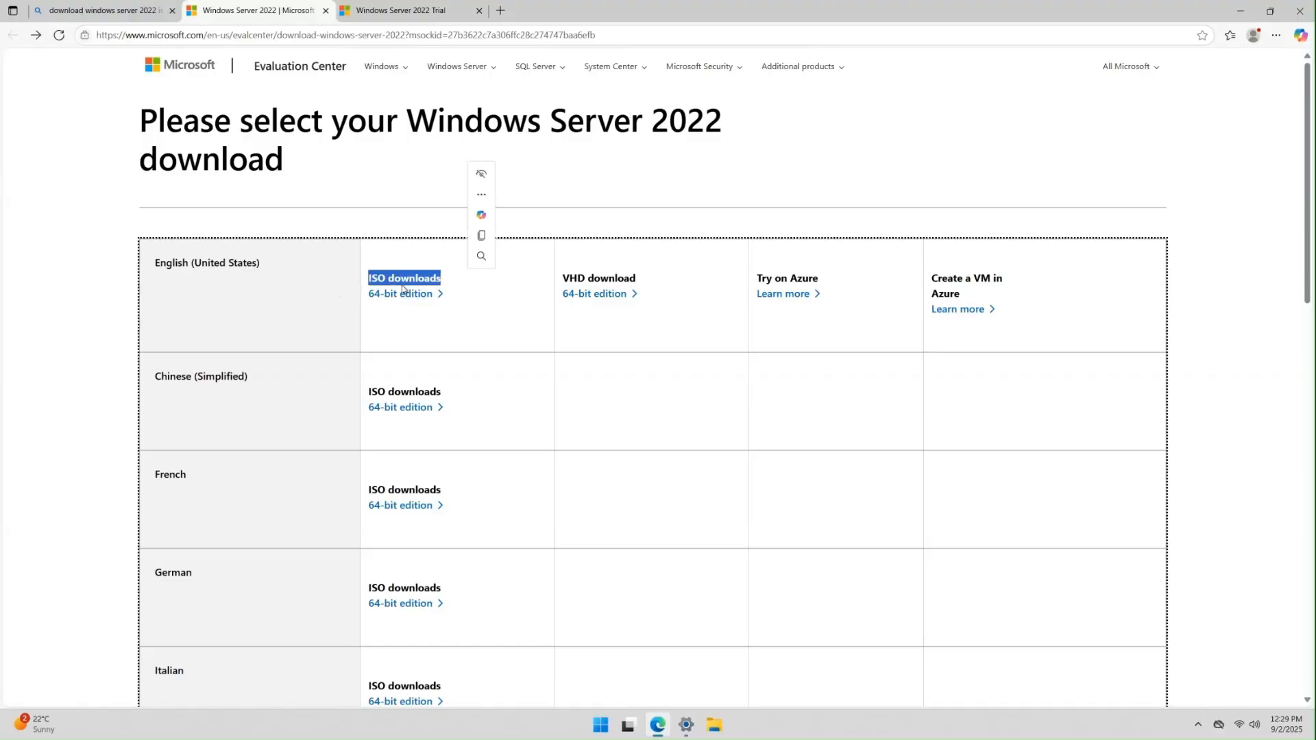
click(111, 256)
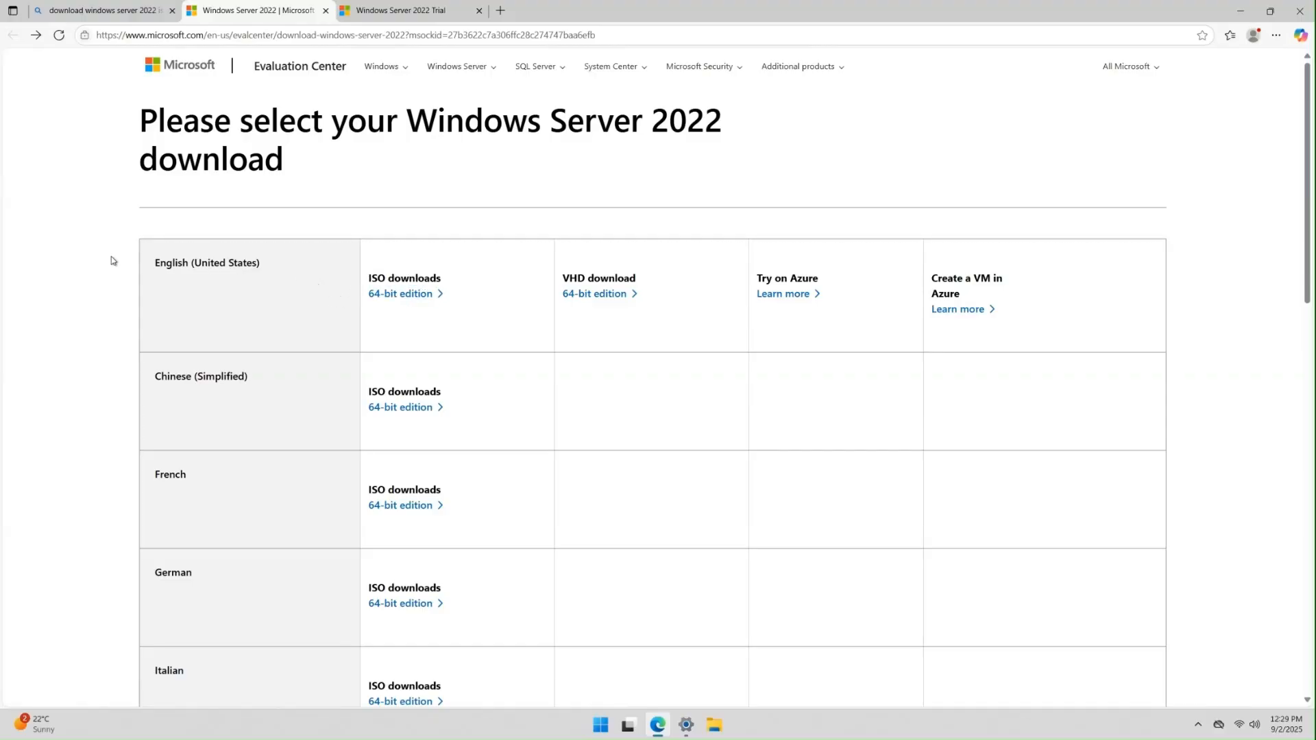
click(386, 297)
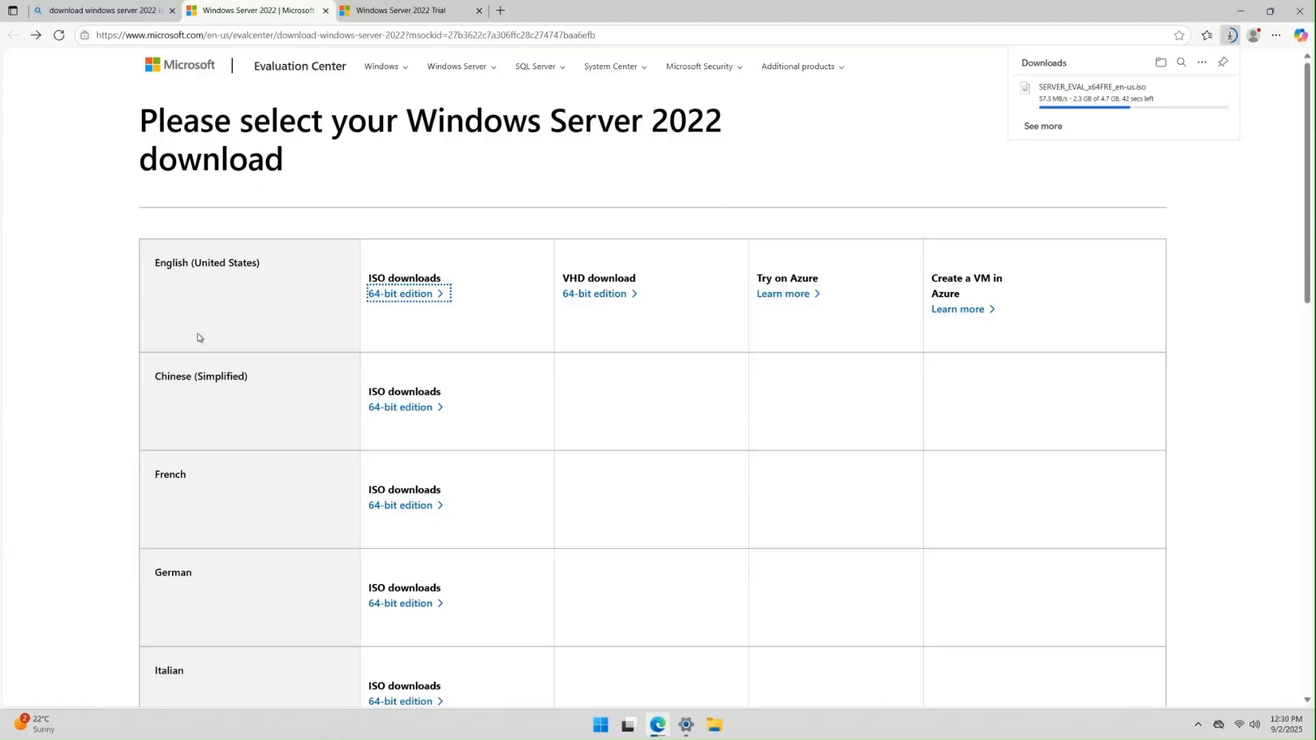
scroll(199, 339, down, 6)
scroll(199, 341, up, 7)
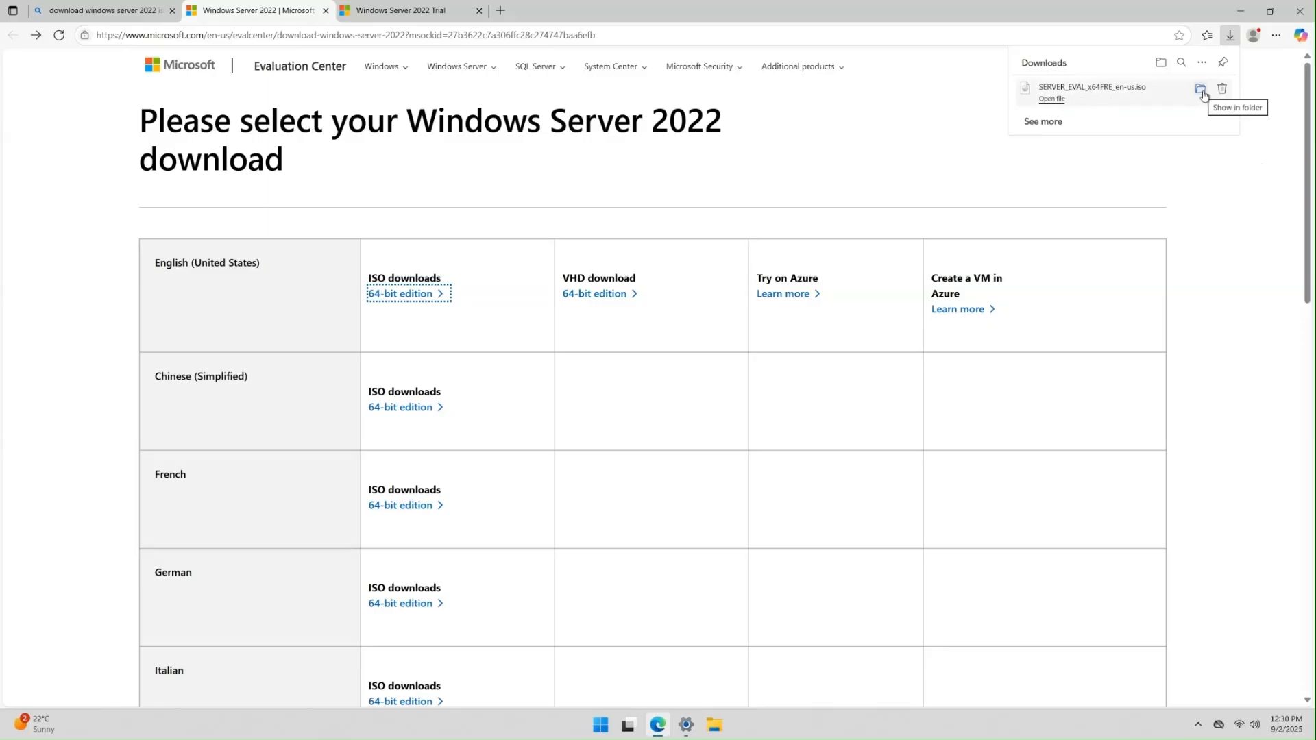
- Show the 4.69 GB ISO in the Downloads folder, select it, and minimize File Explorer
click(1202, 92)
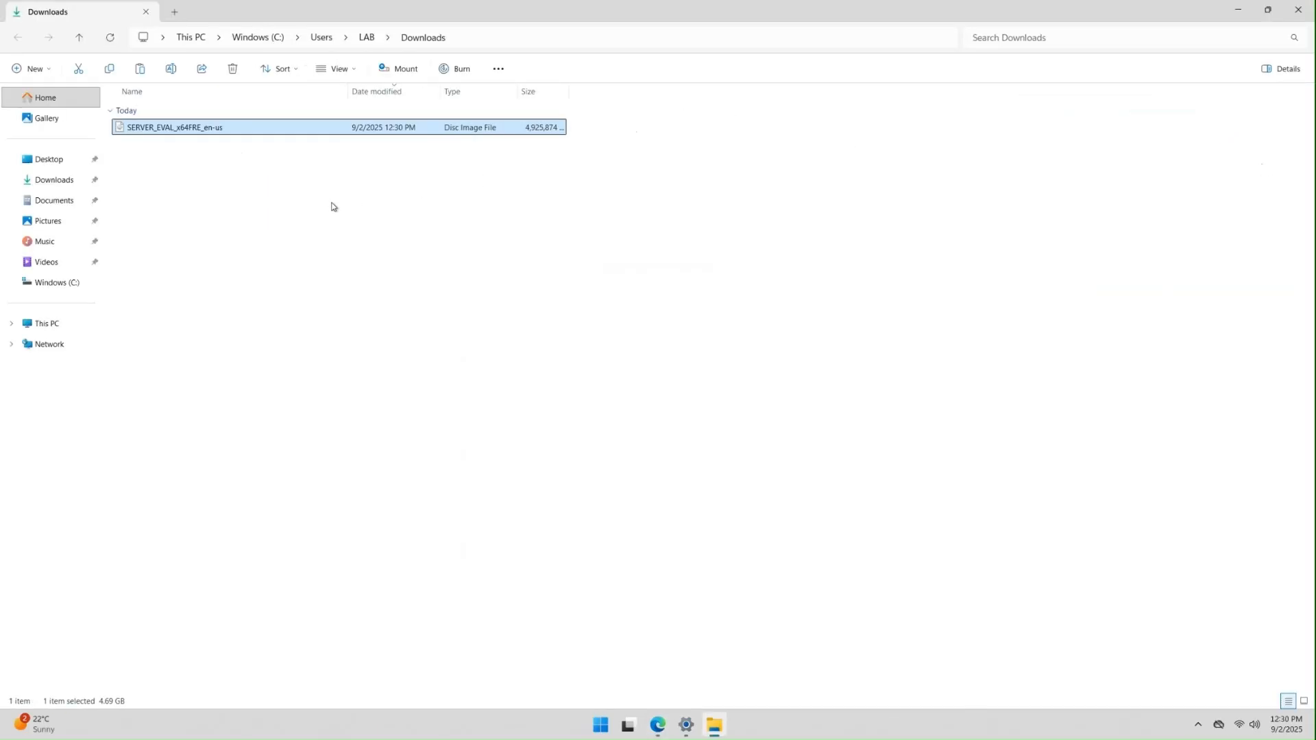
click(213, 167)
click(218, 133)
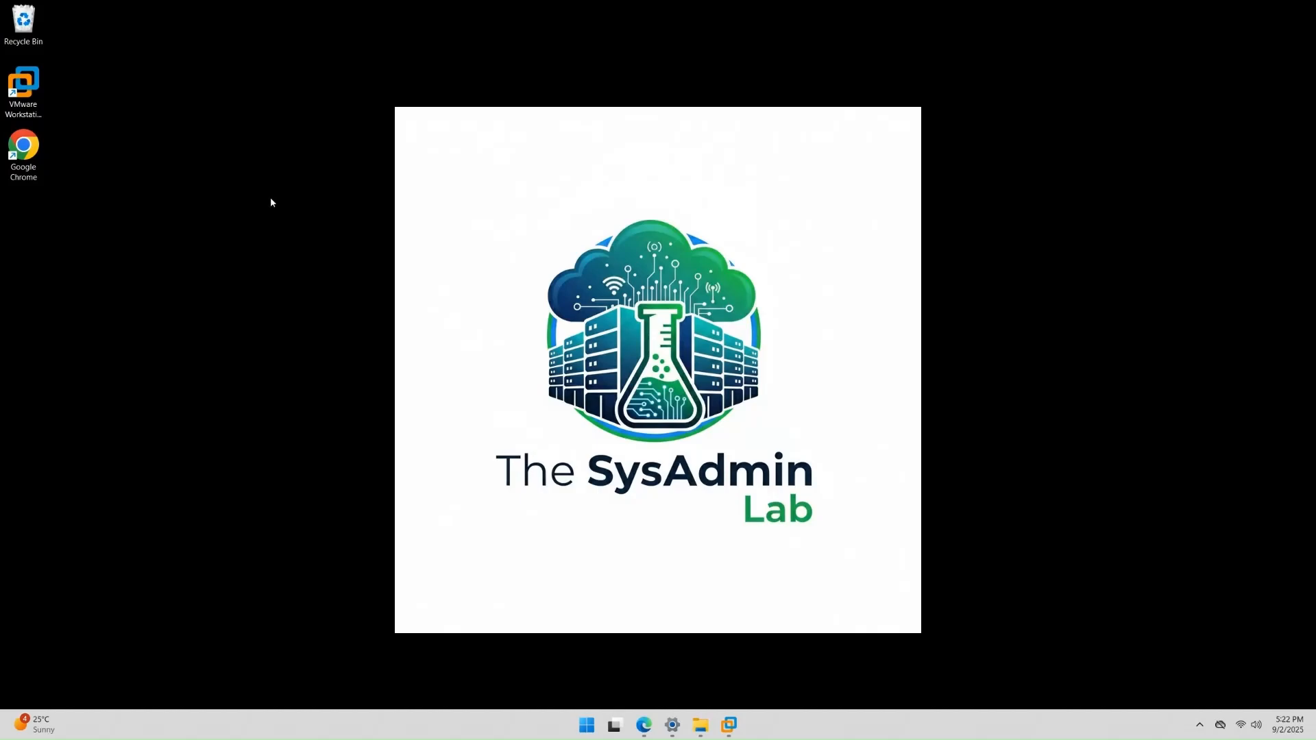
mouse_move(708, 734)
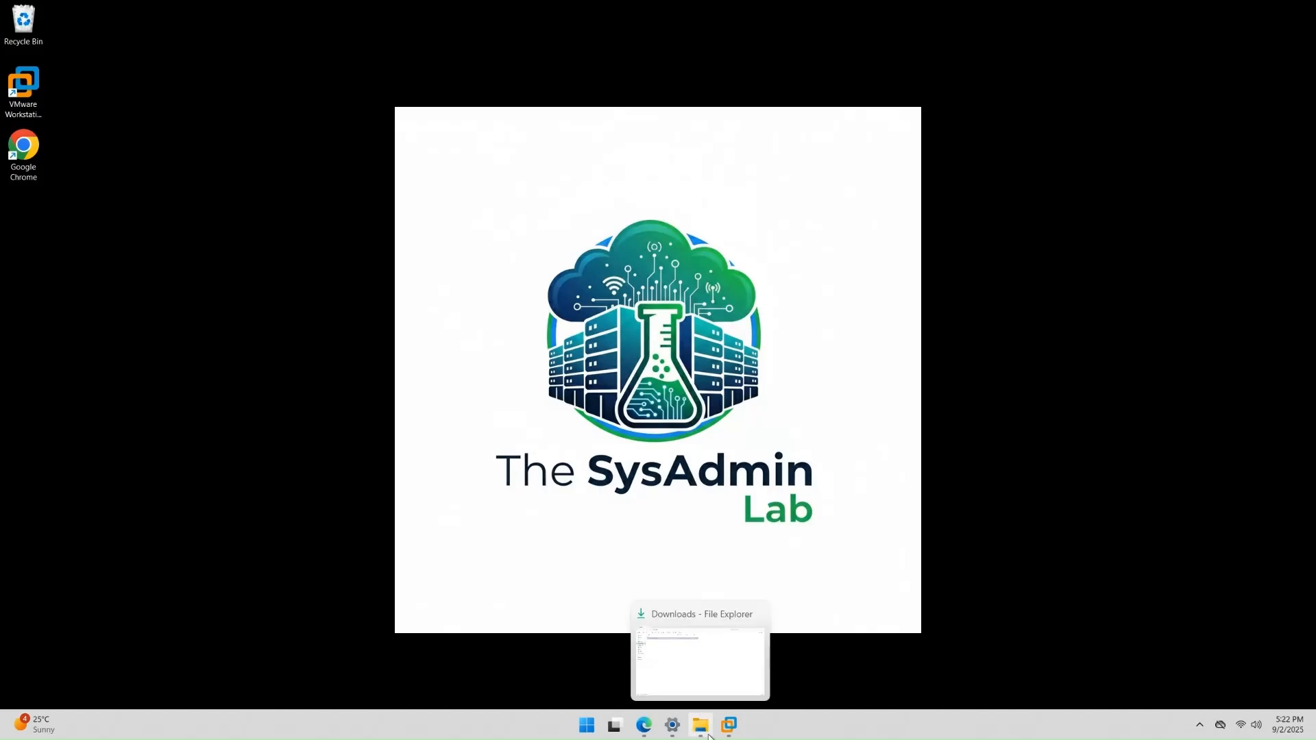
click(700, 725)
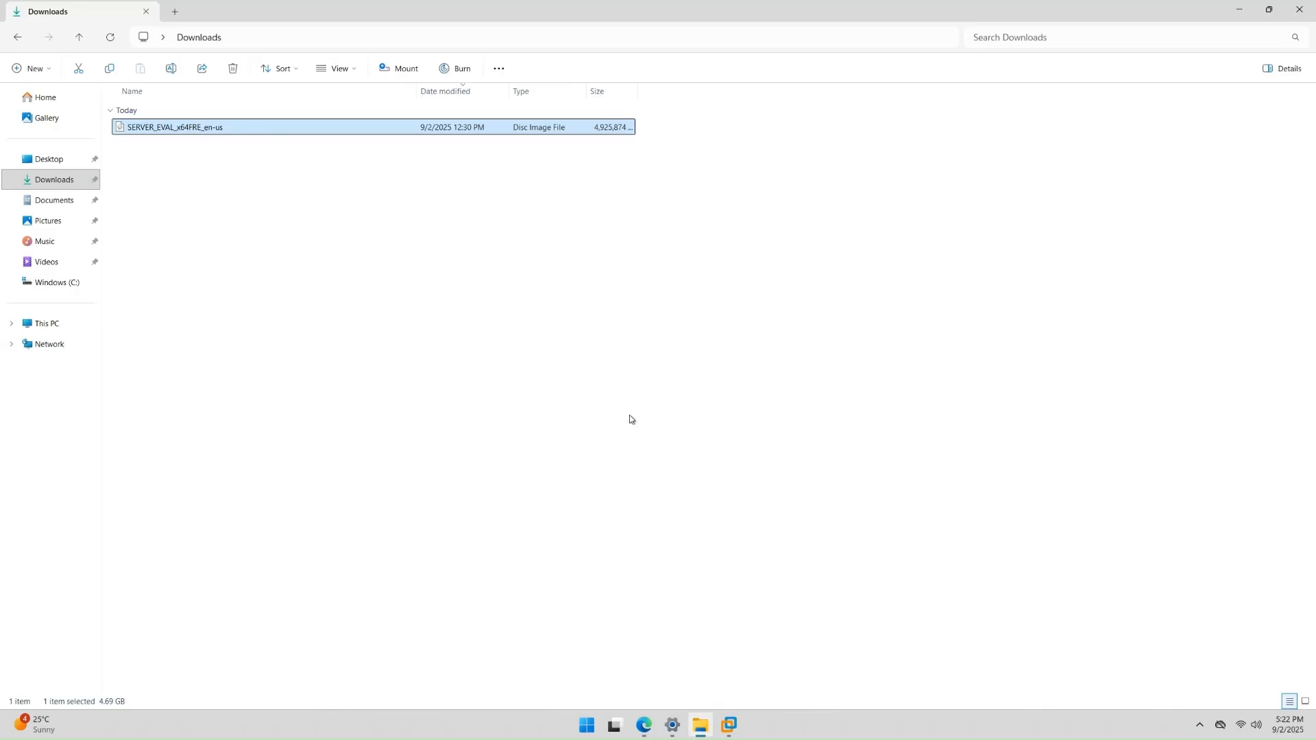
mouse_move(701, 732)
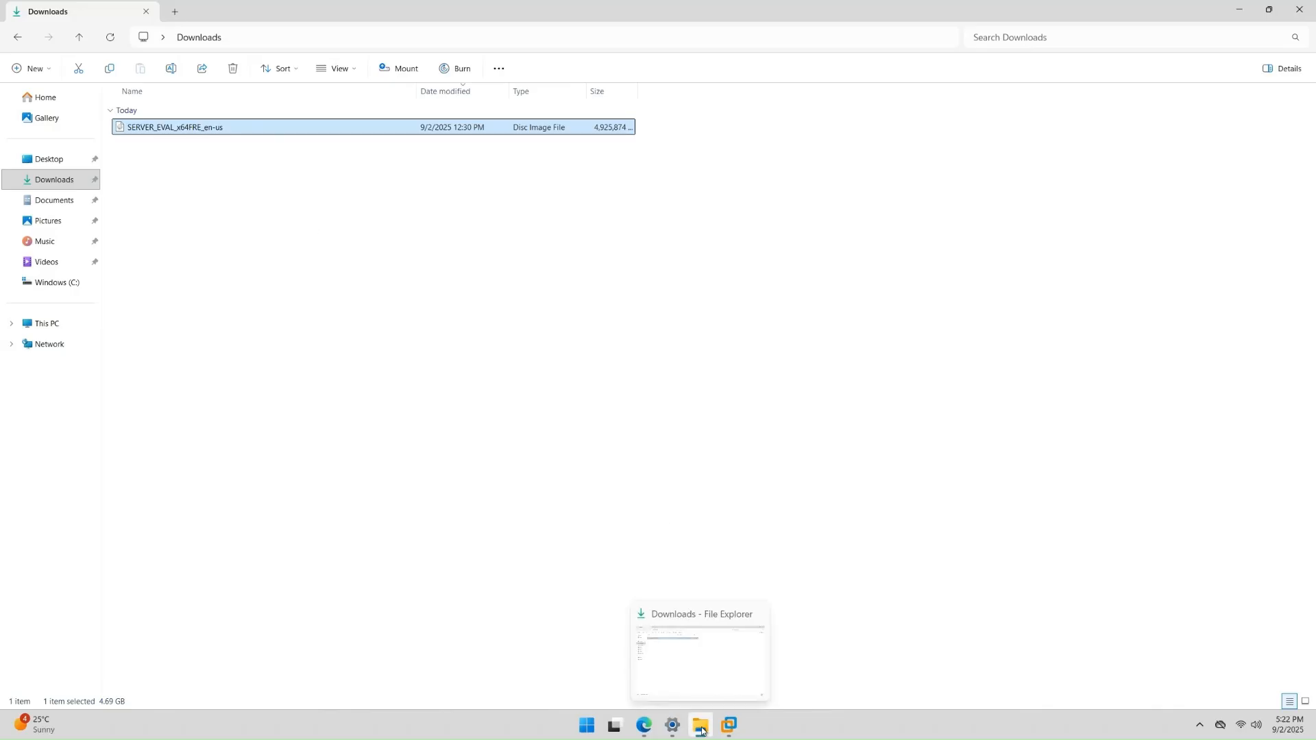
click(701, 729)
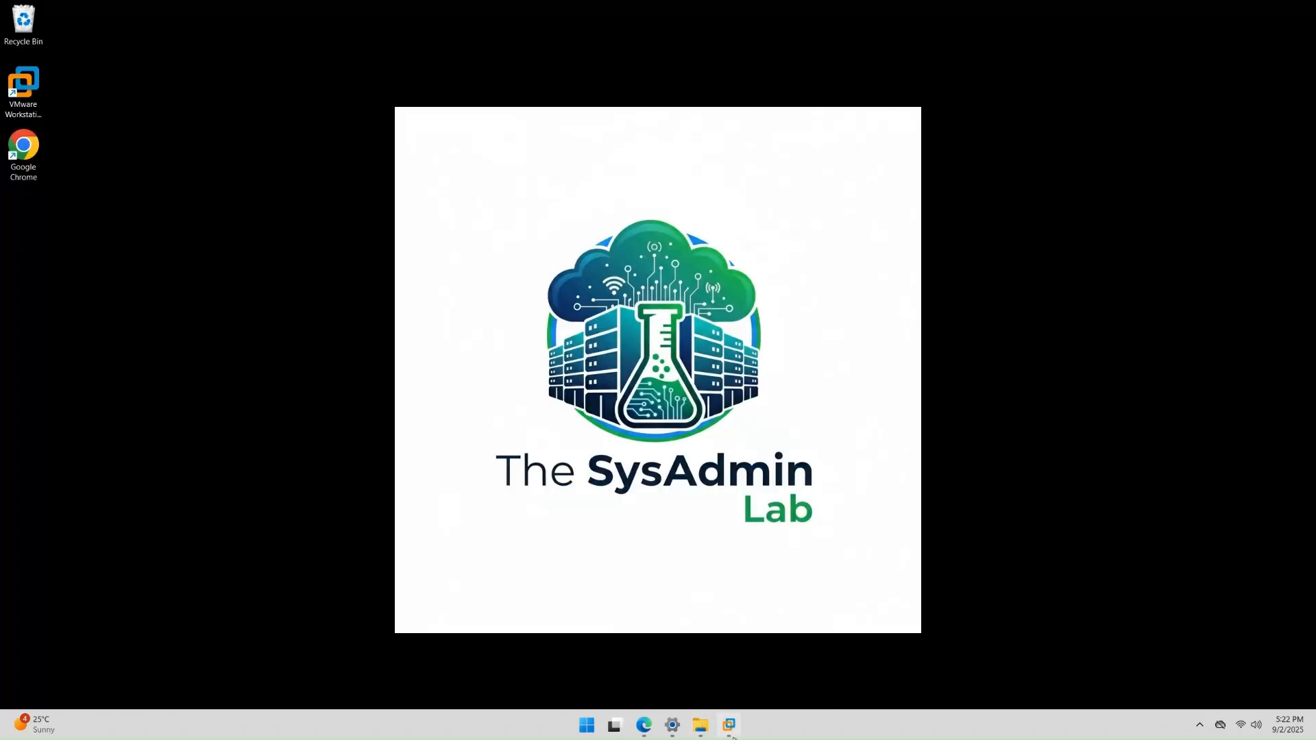
- Point WIN-SRV-2022's CD/DVD (SATA) drive at SERVER_EVAL_x64FRE_en-us.iso in Downloads
click(728, 725)
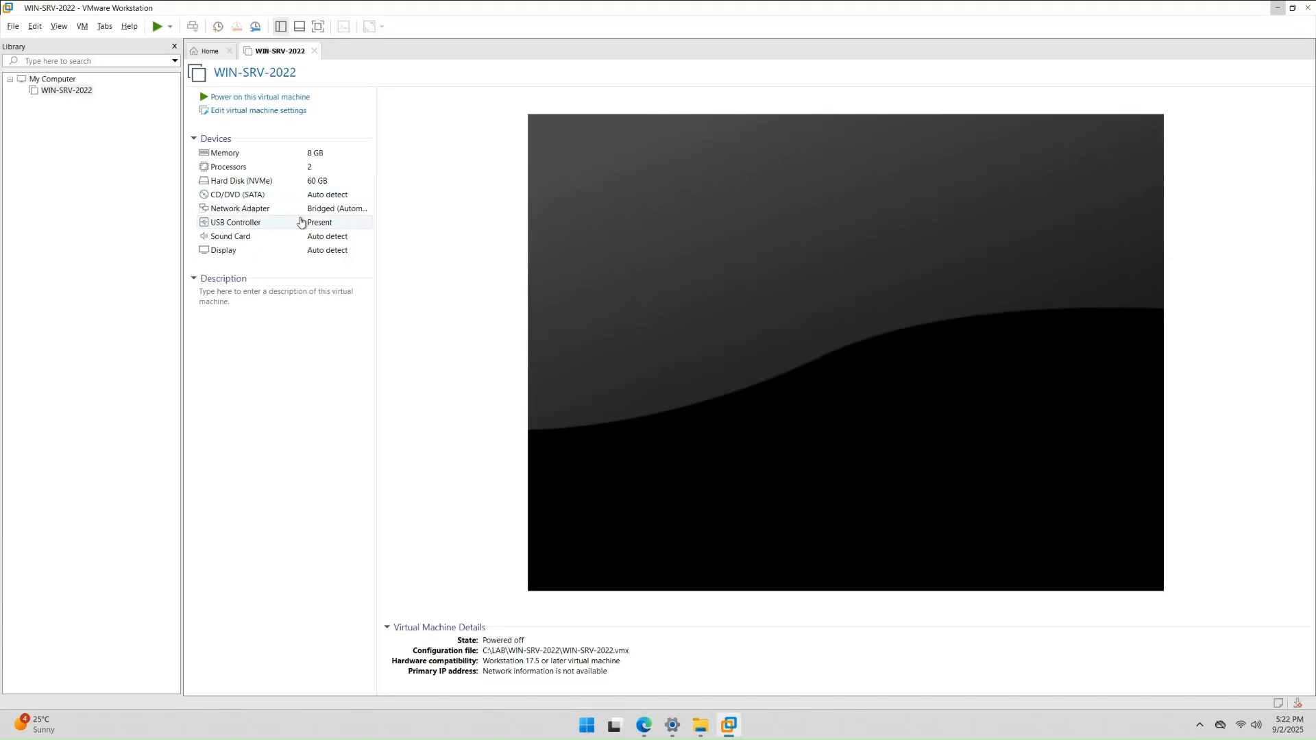
click(75, 90)
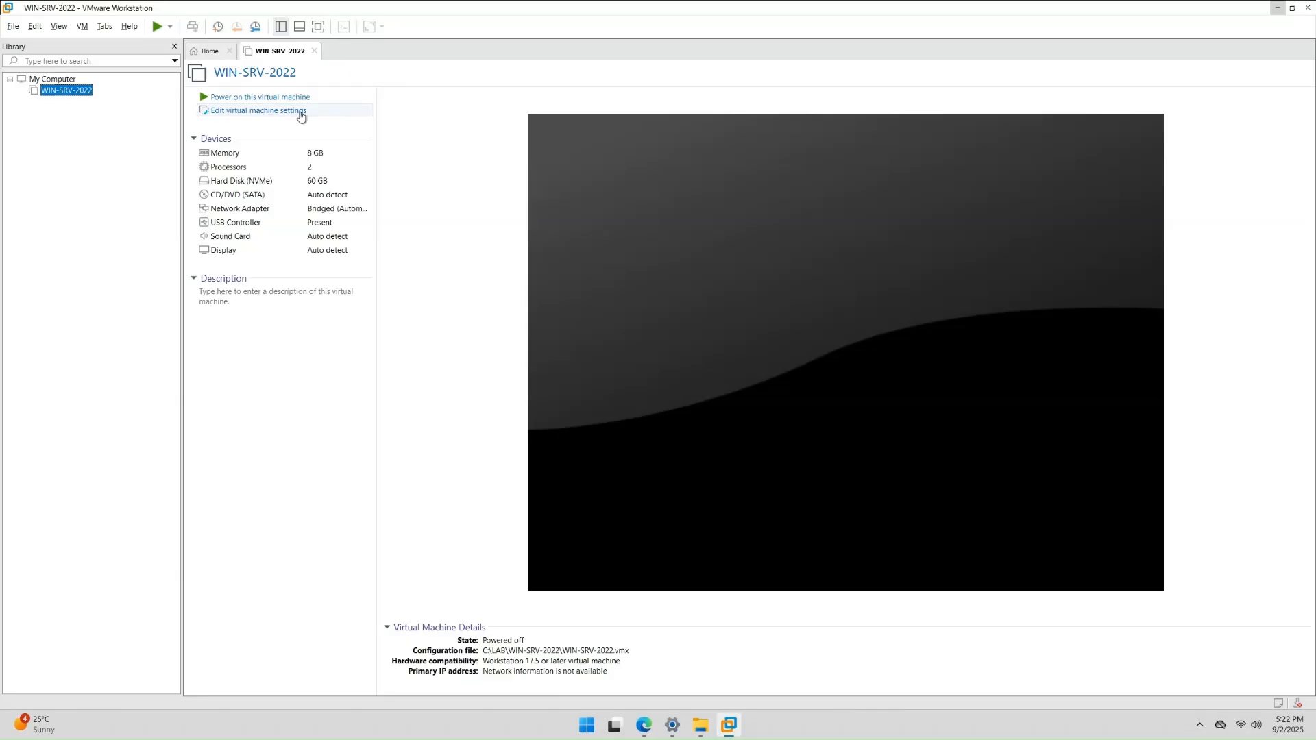
click(301, 114)
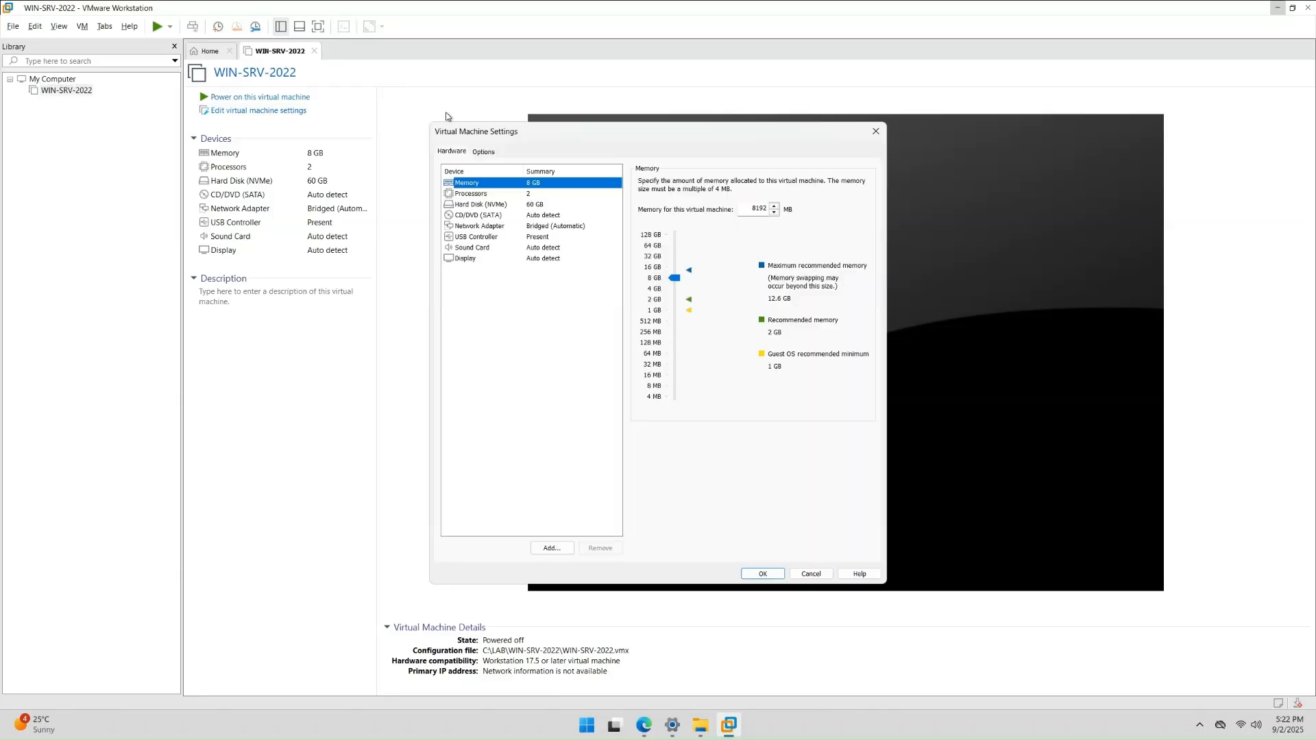
click(468, 216)
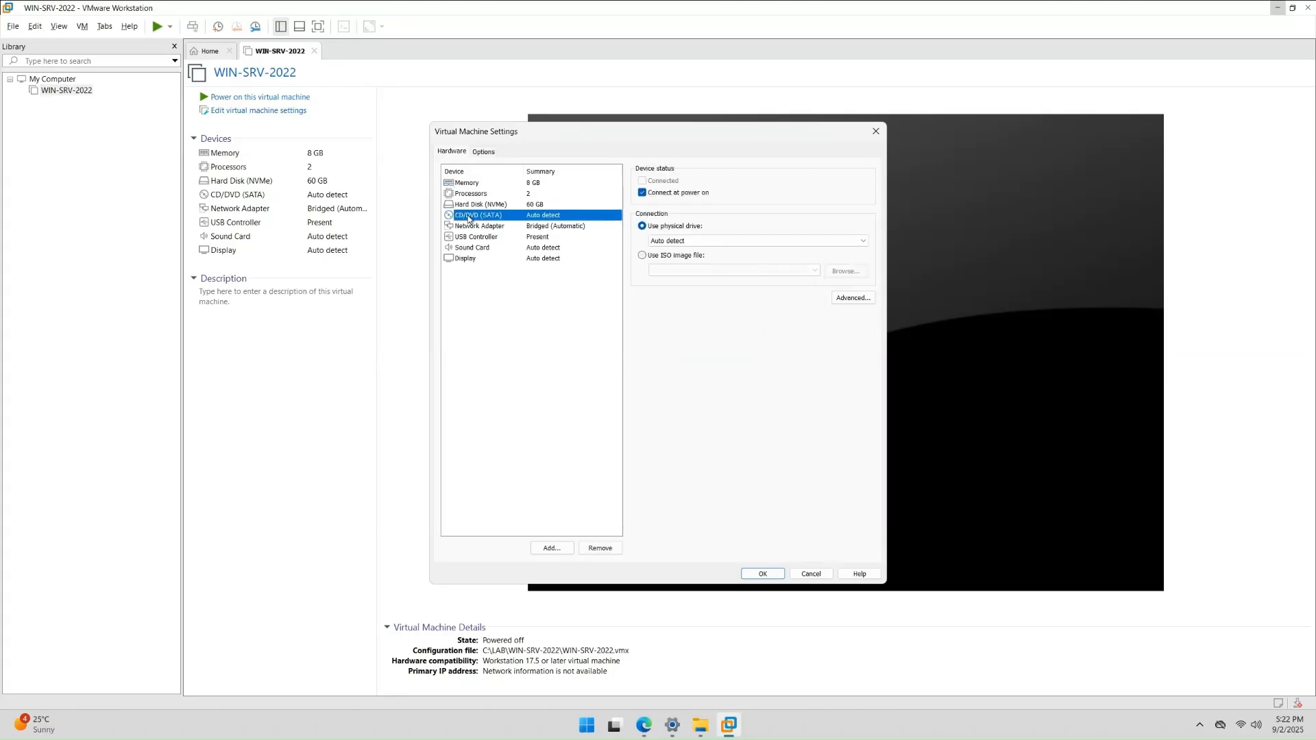
click(642, 255)
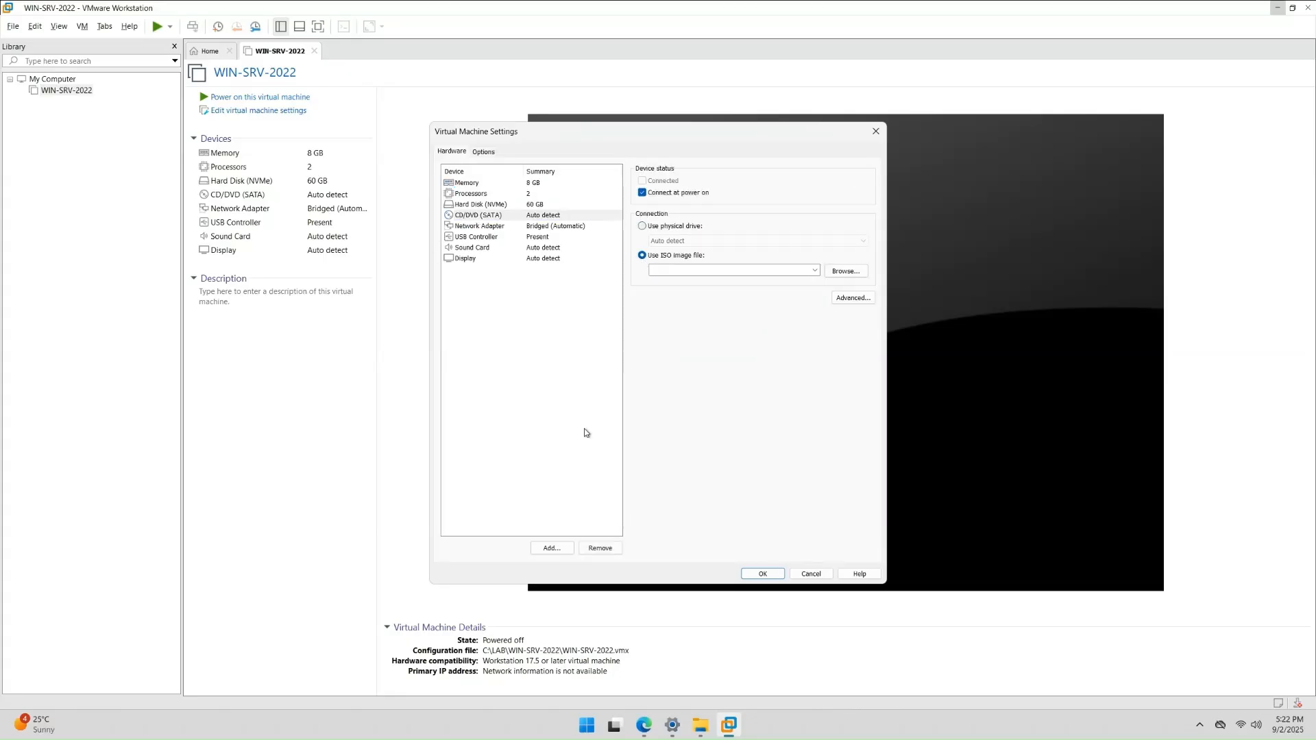
click(847, 272)
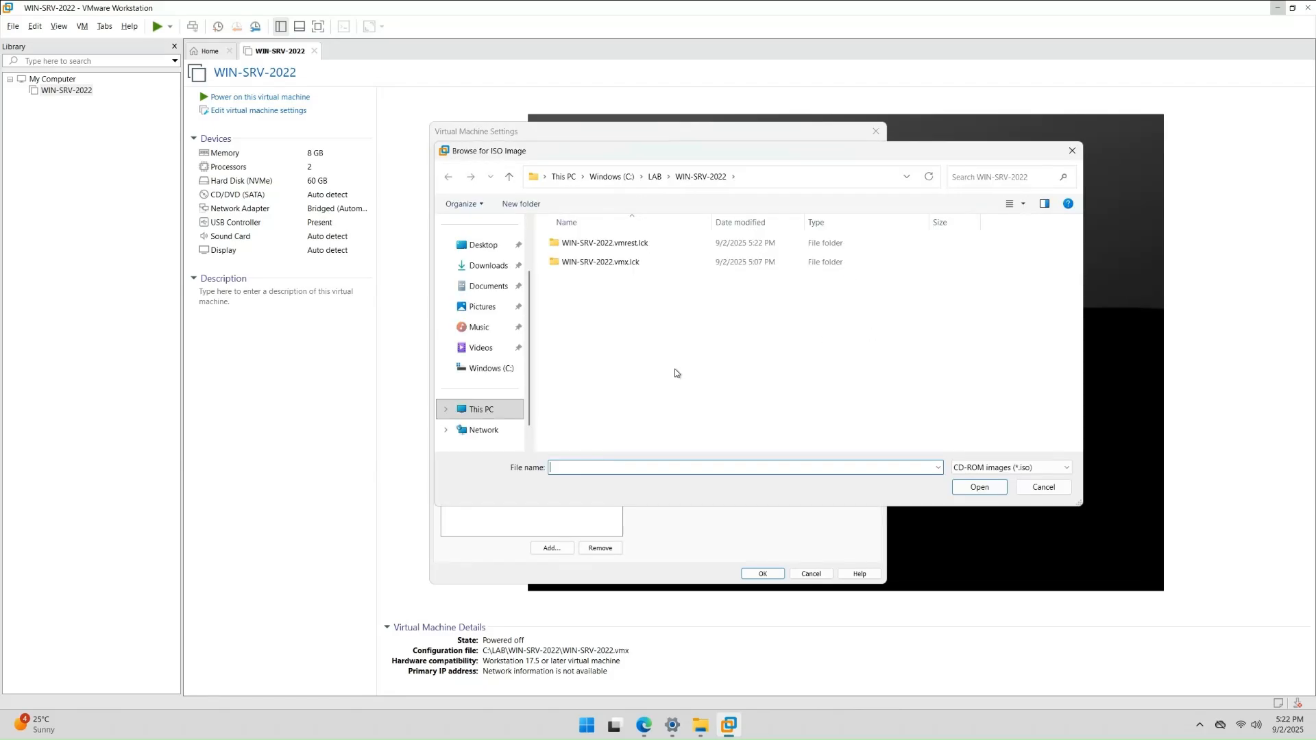
click(488, 267)
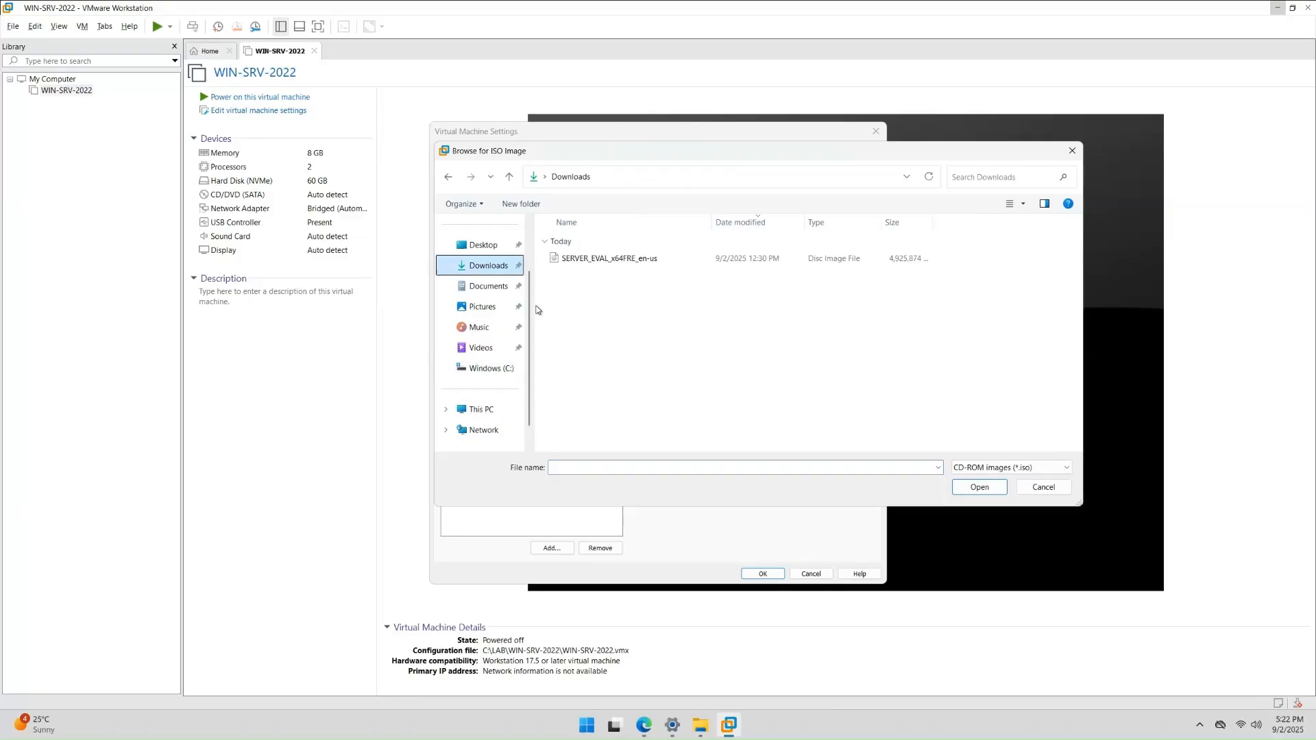
click(649, 264)
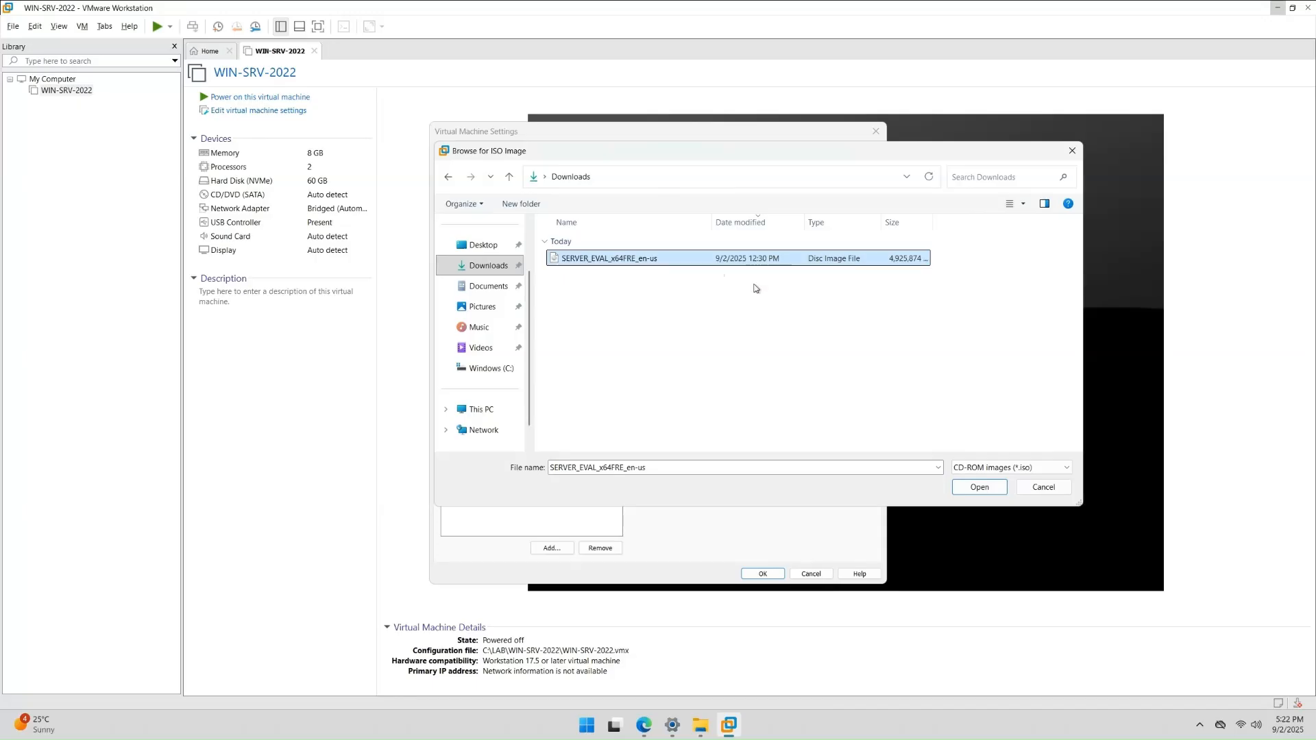
click(978, 487)
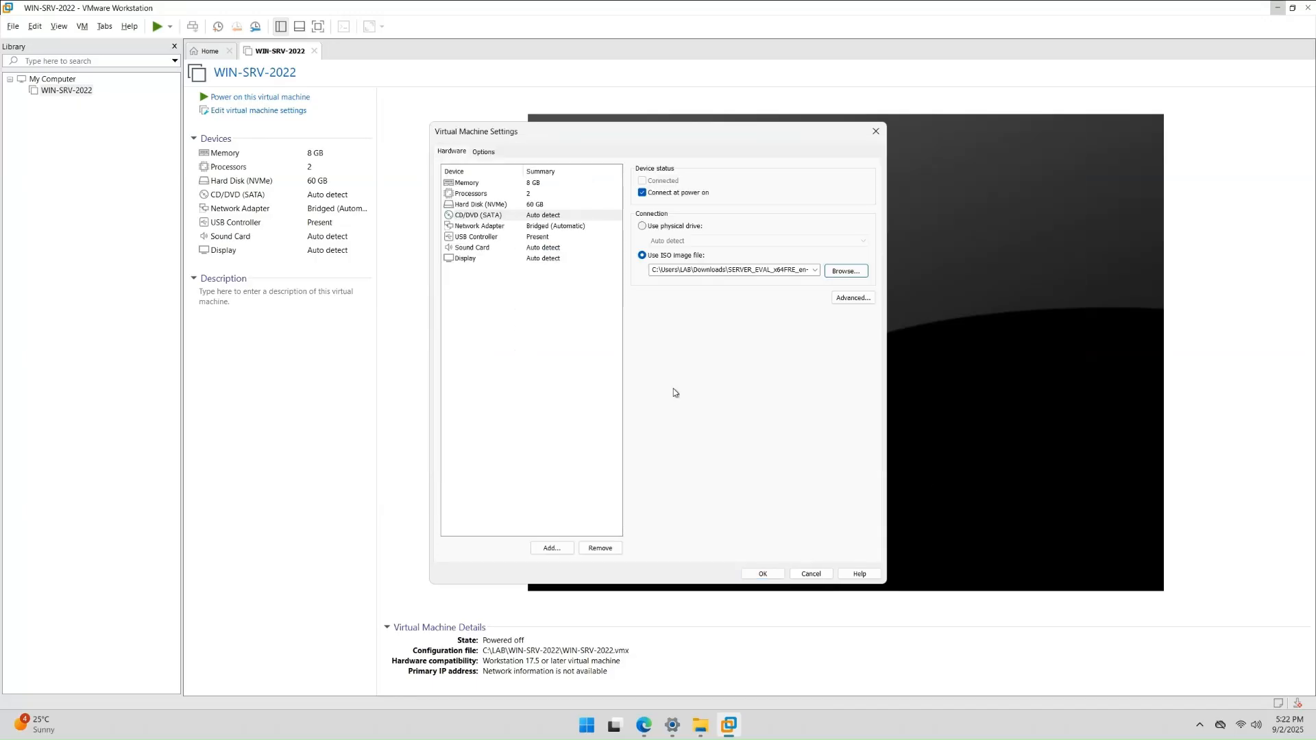
- Review the memory and network adapter settings, then save the VM settings with OK
click(549, 185)
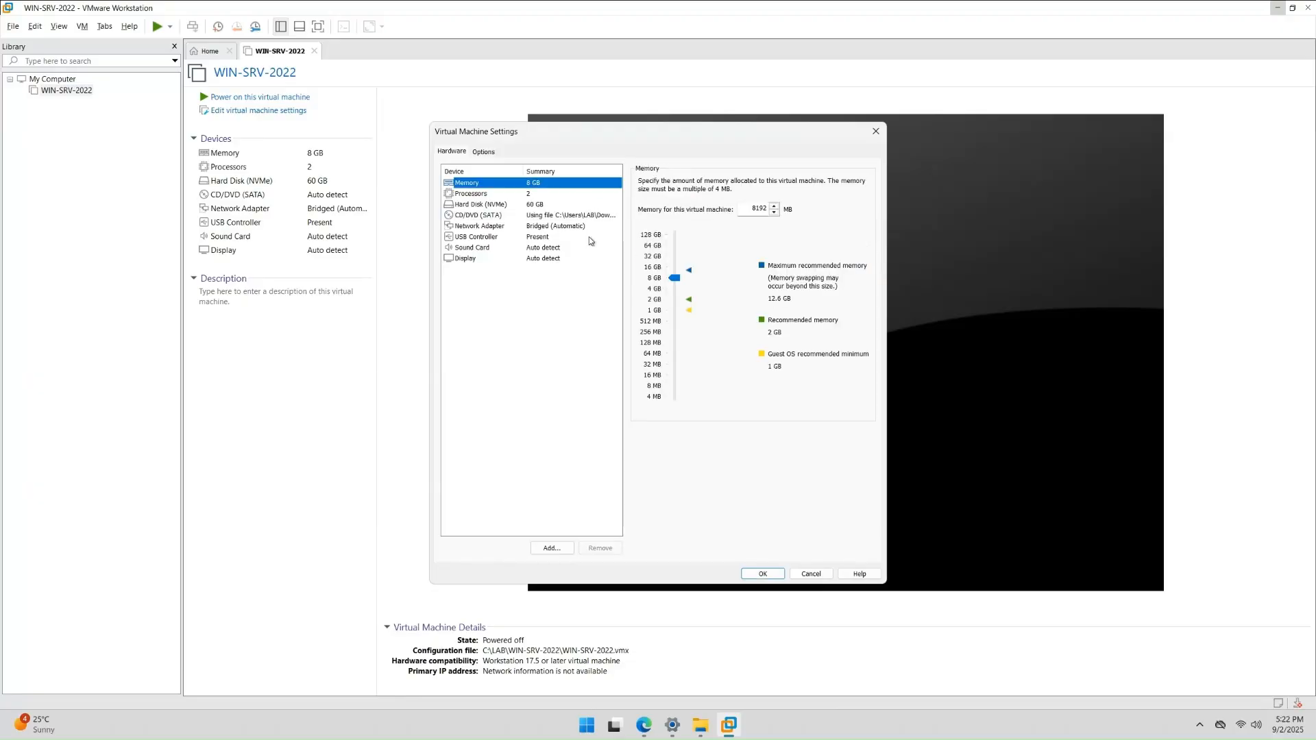
click(557, 225)
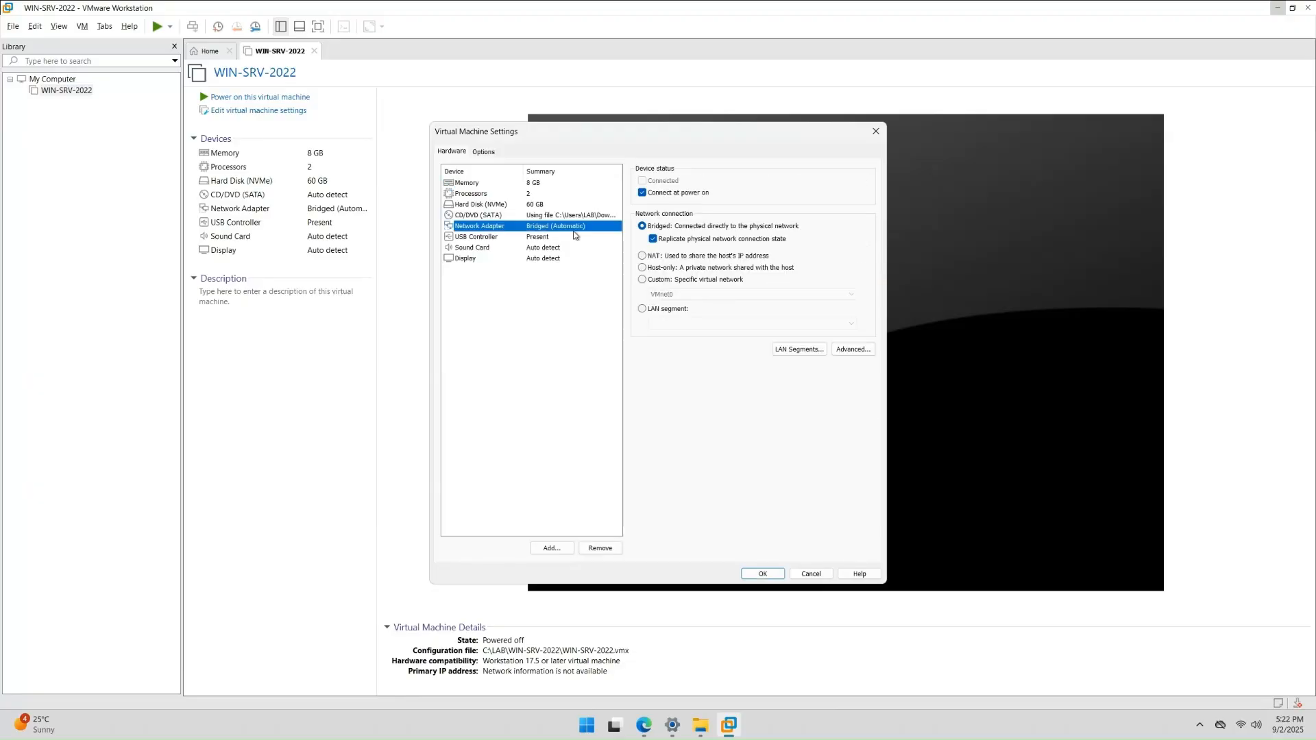
click(760, 573)
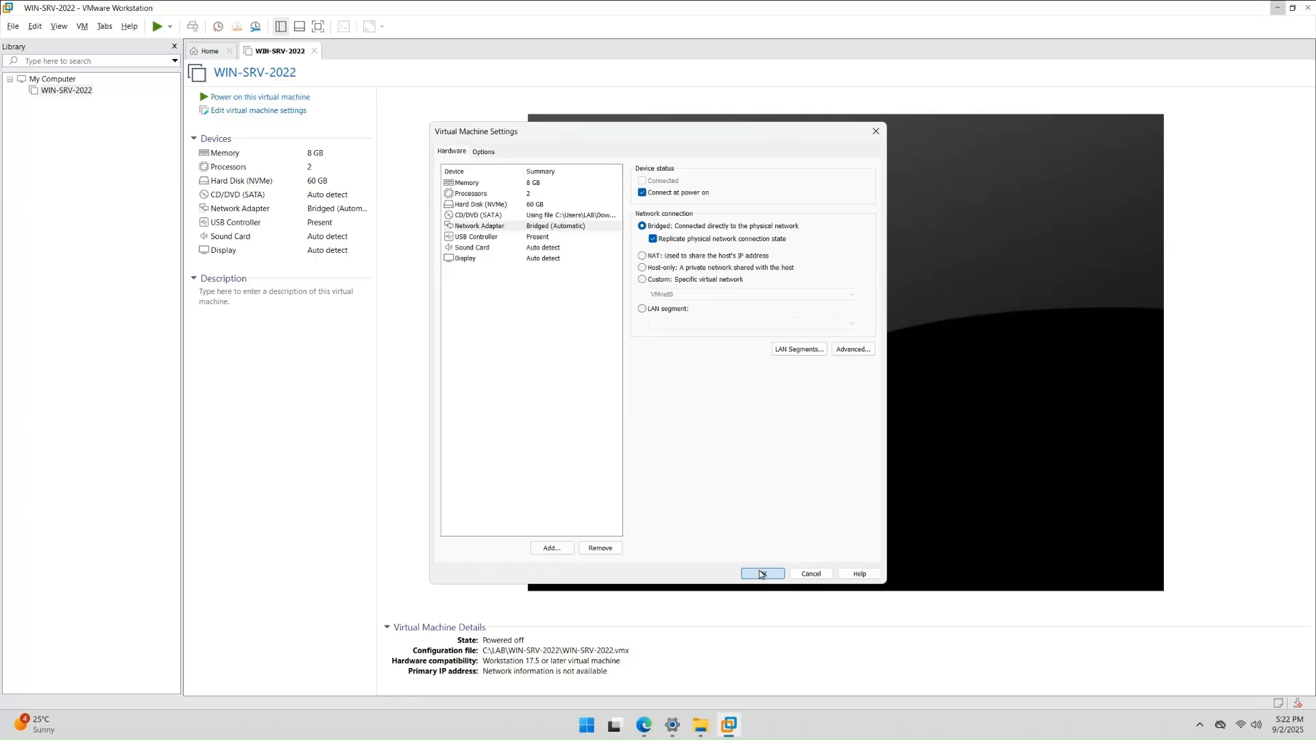
click(760, 573)
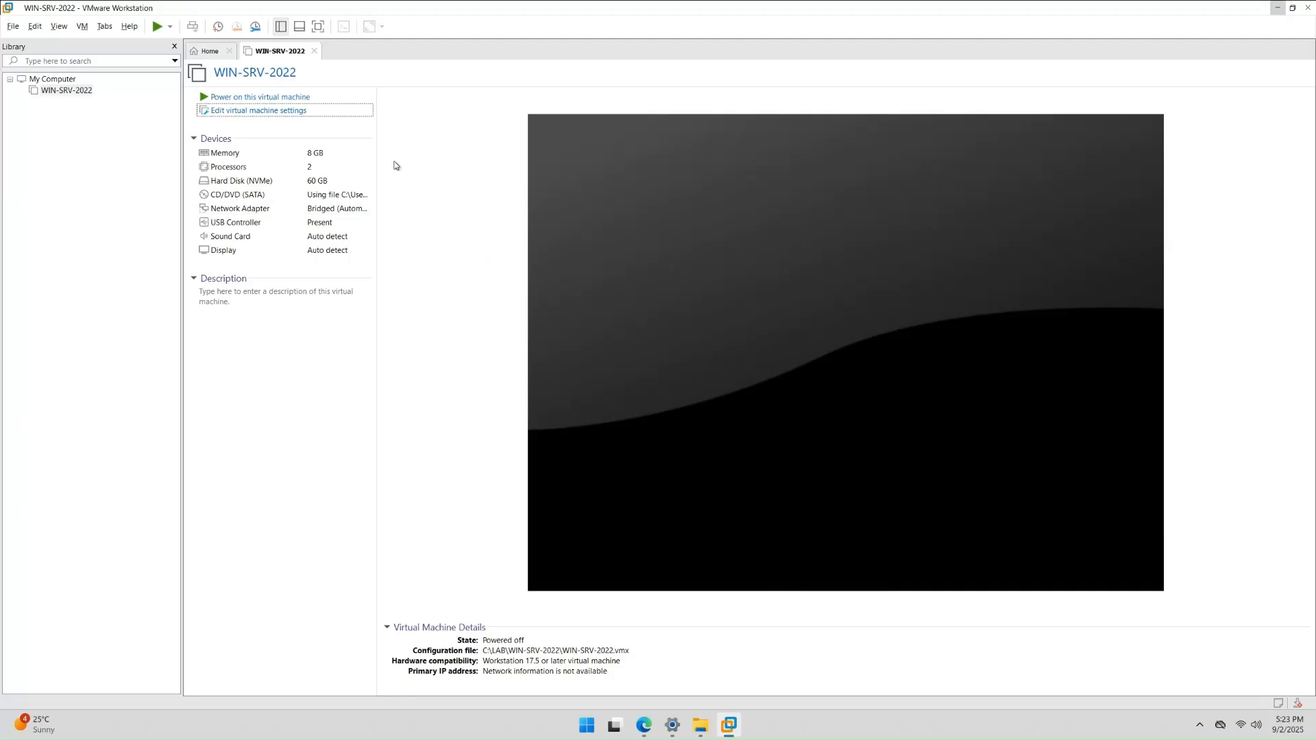
- Power on WIN-SRV-2022 and press a key at the boot prompt to start Setup from the ISO
click(267, 98)
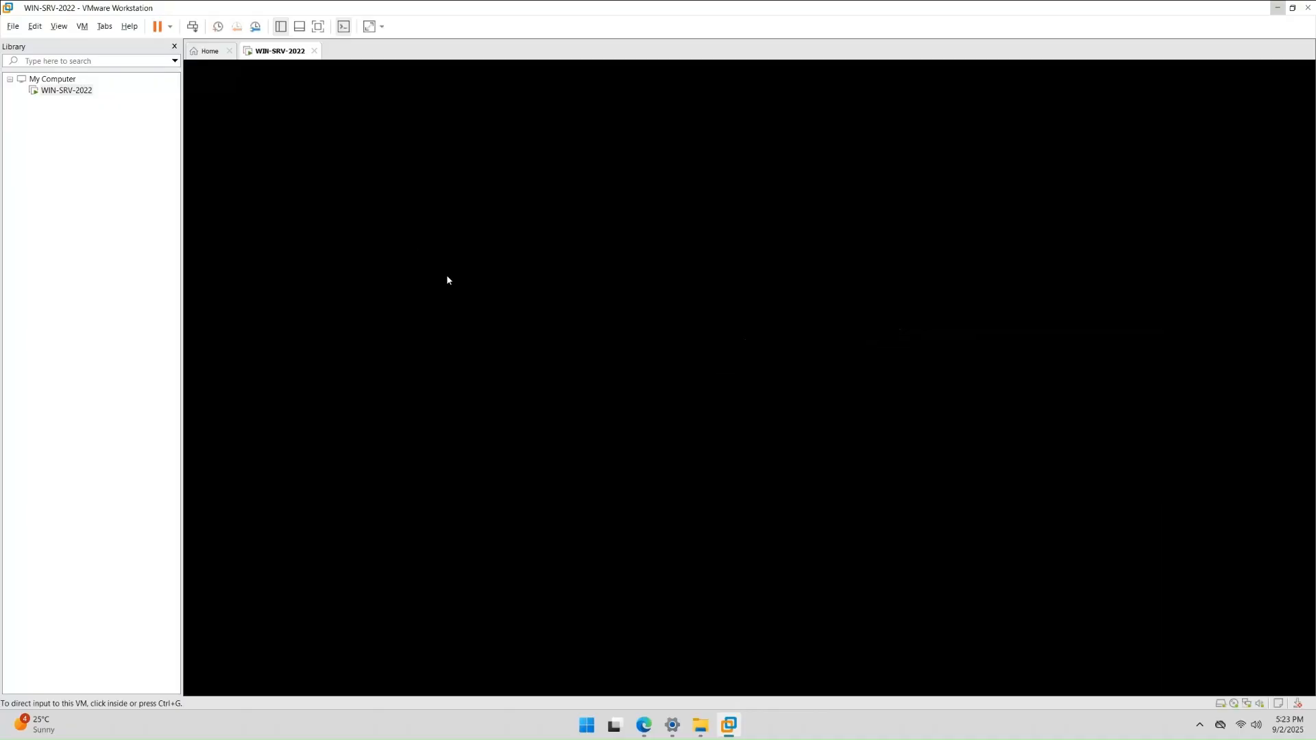
click(474, 291)
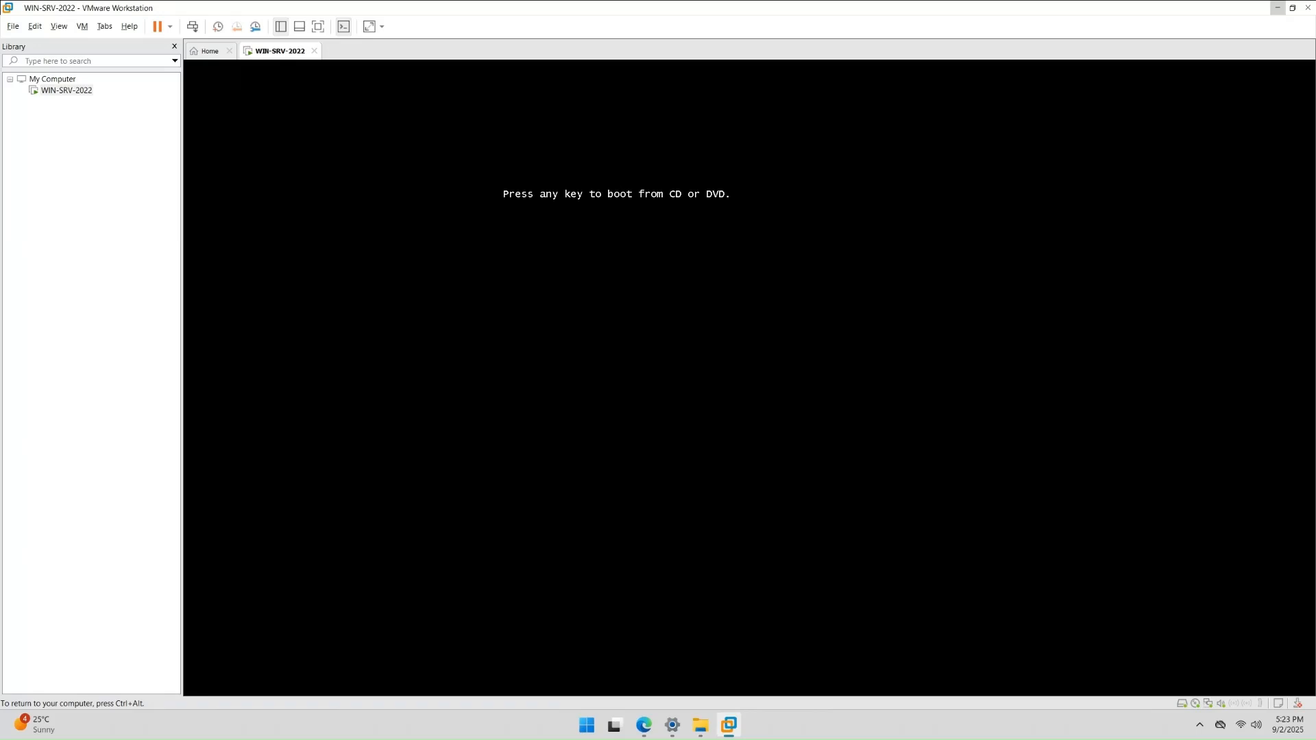
key(Return)
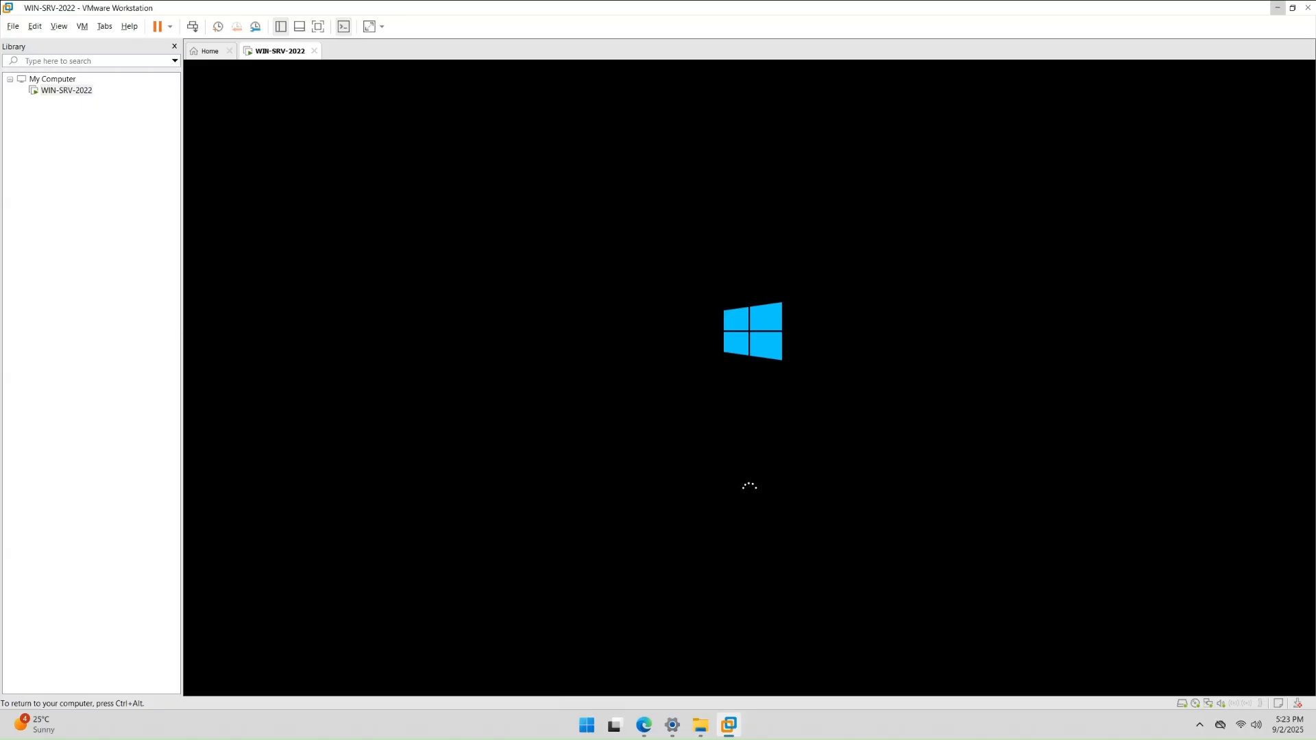
key(ctrl+alt)
- Keep English (United States) for language and format and the US keyboard, then go Next
click(1254, 659)
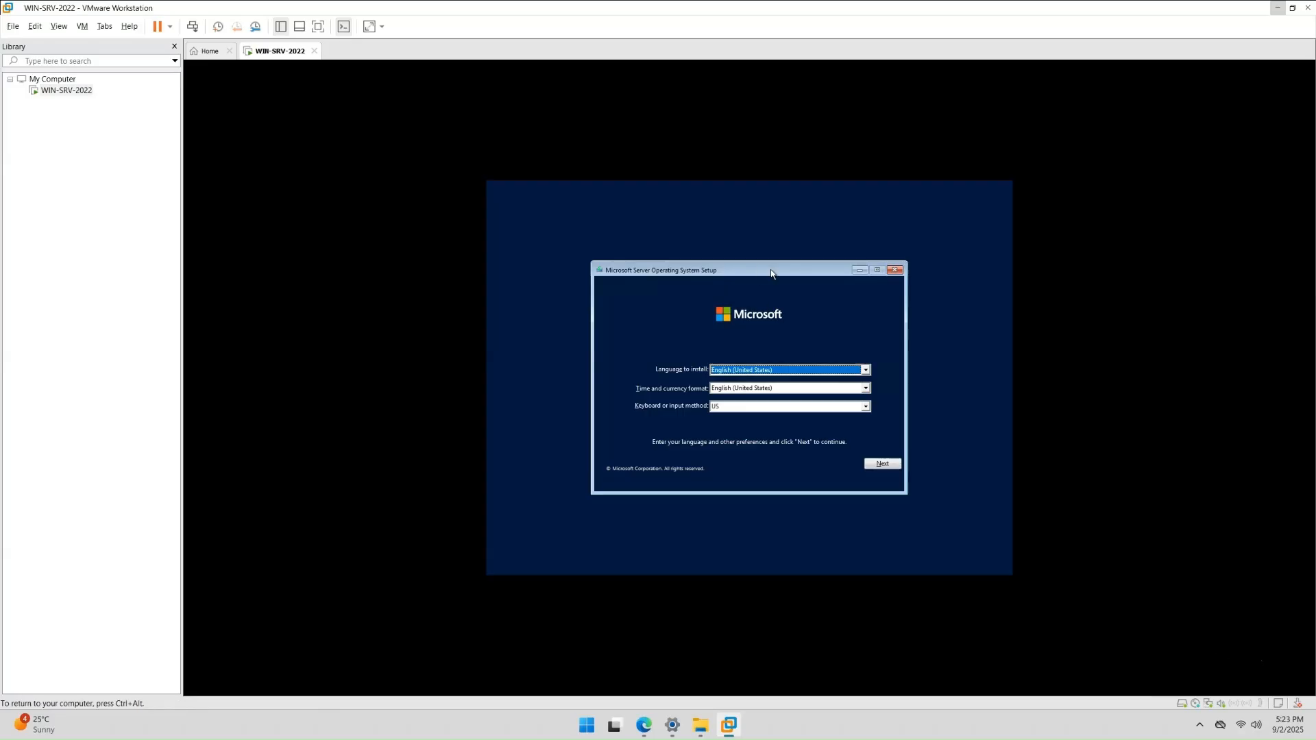
drag(771, 269, 756, 256)
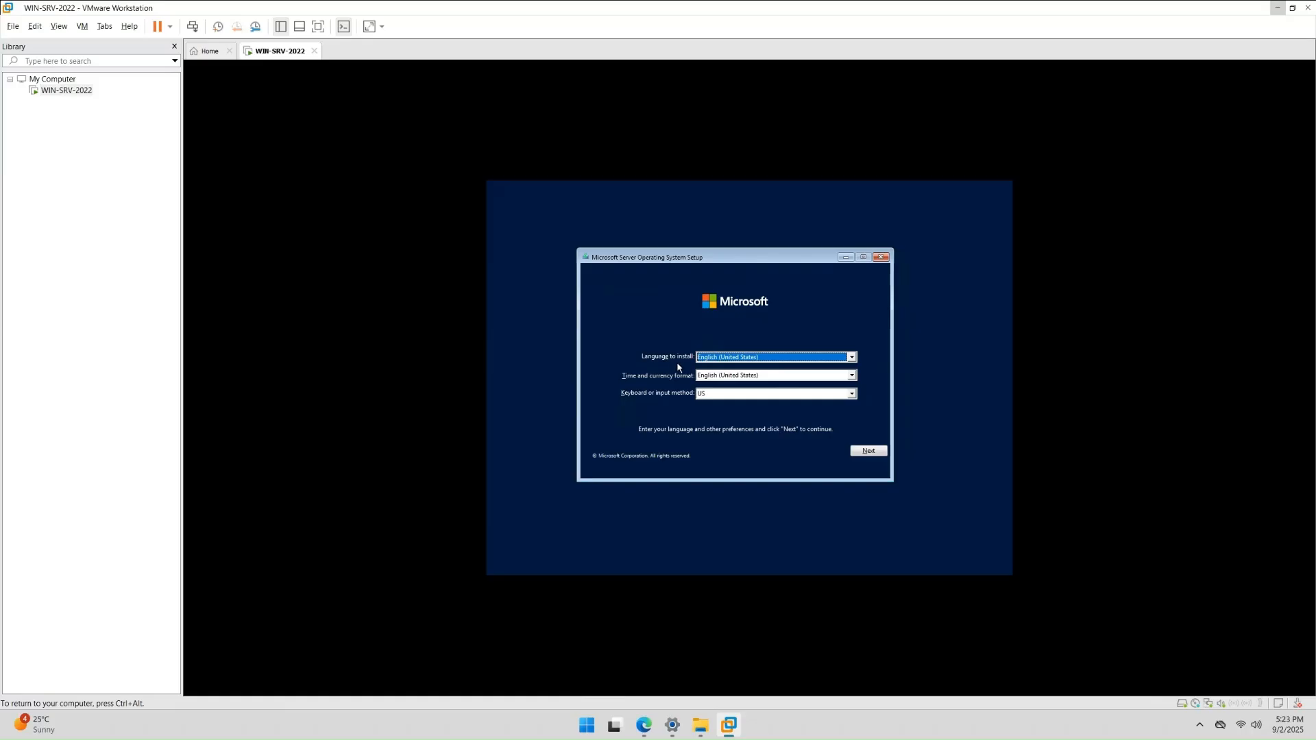
click(851, 357)
click(852, 359)
click(851, 376)
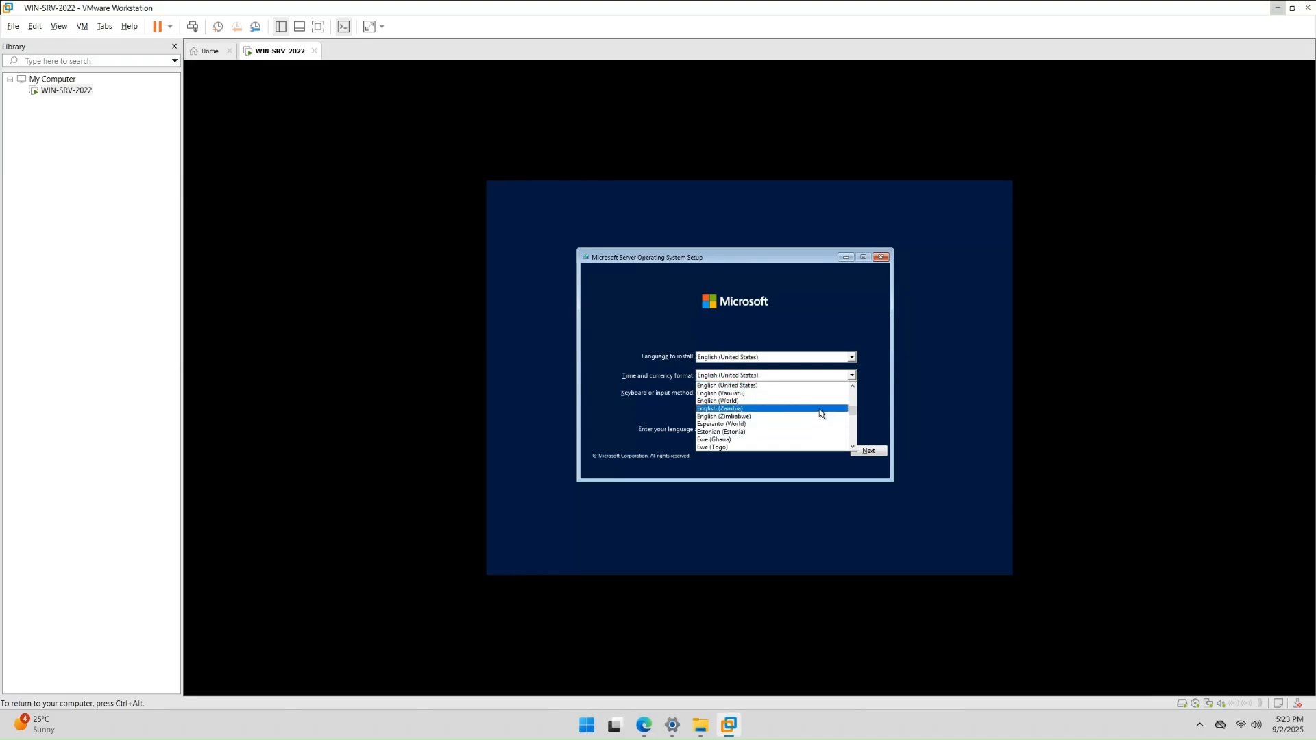
click(868, 342)
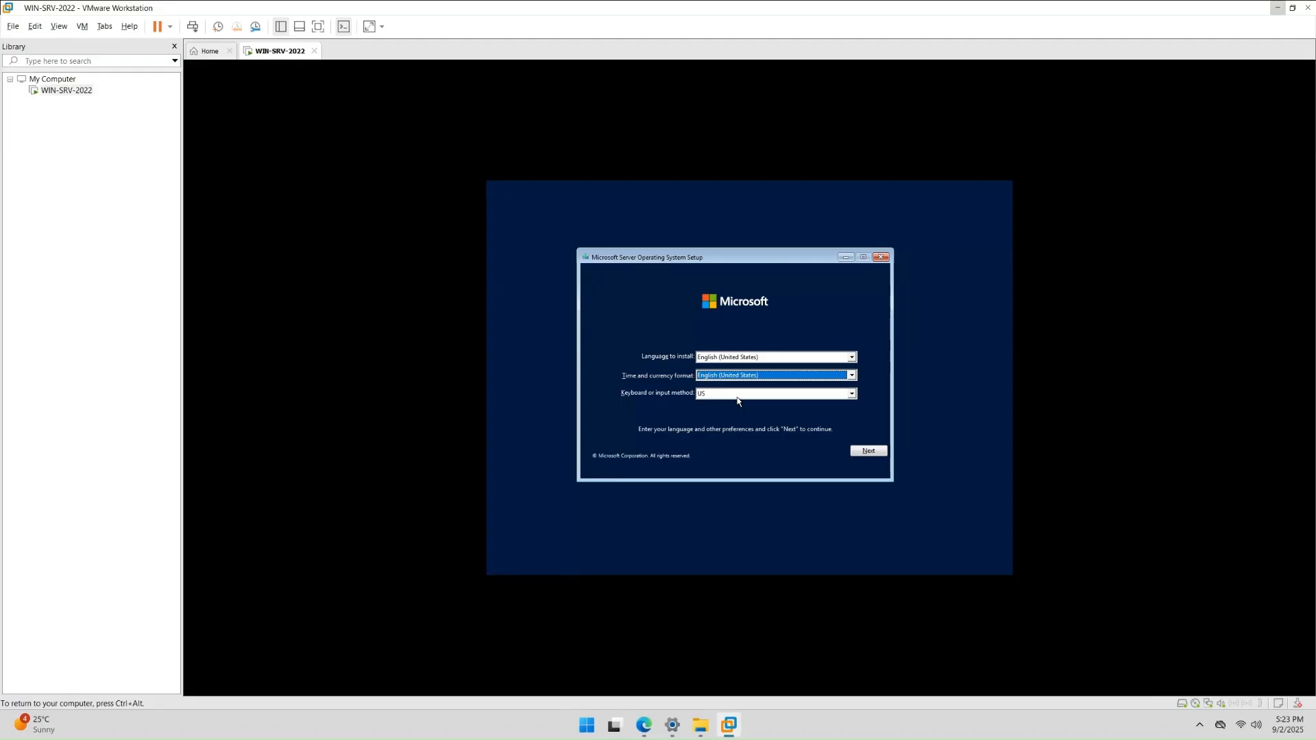
click(851, 394)
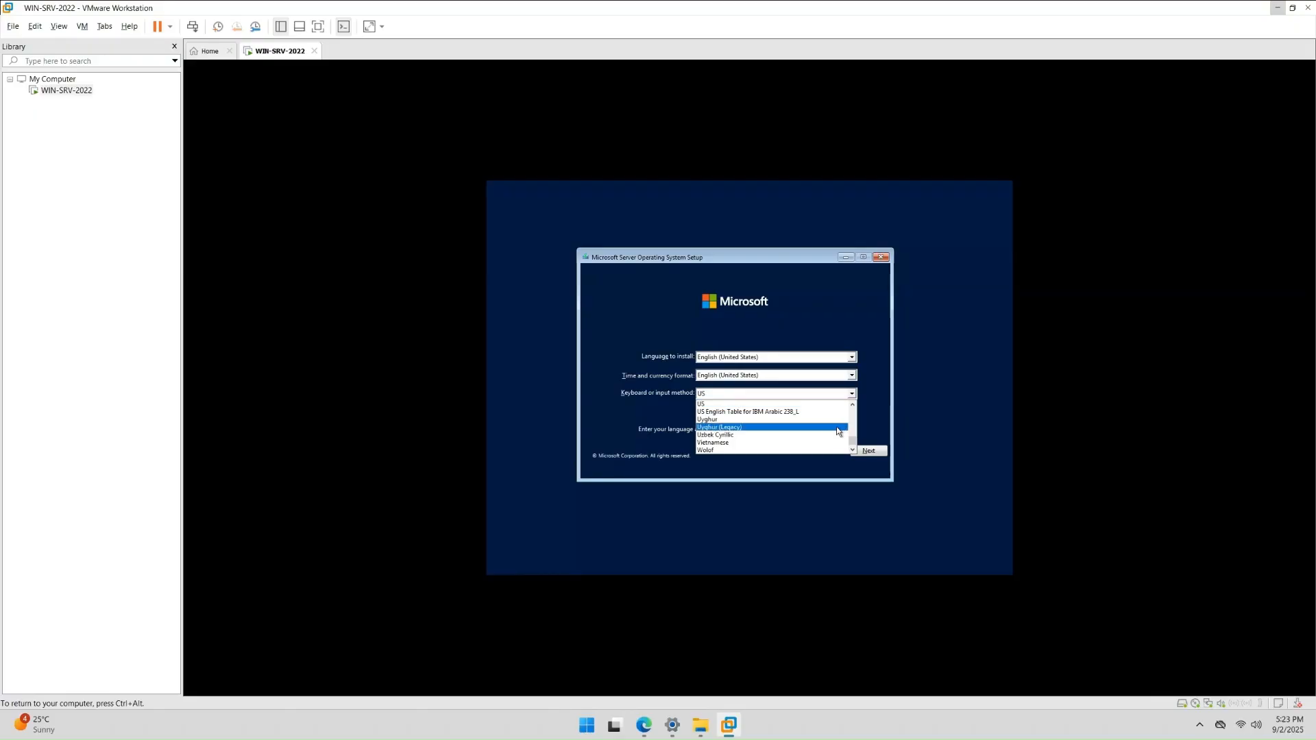
scroll(830, 429, down, 1)
scroll(829, 429, up, 15)
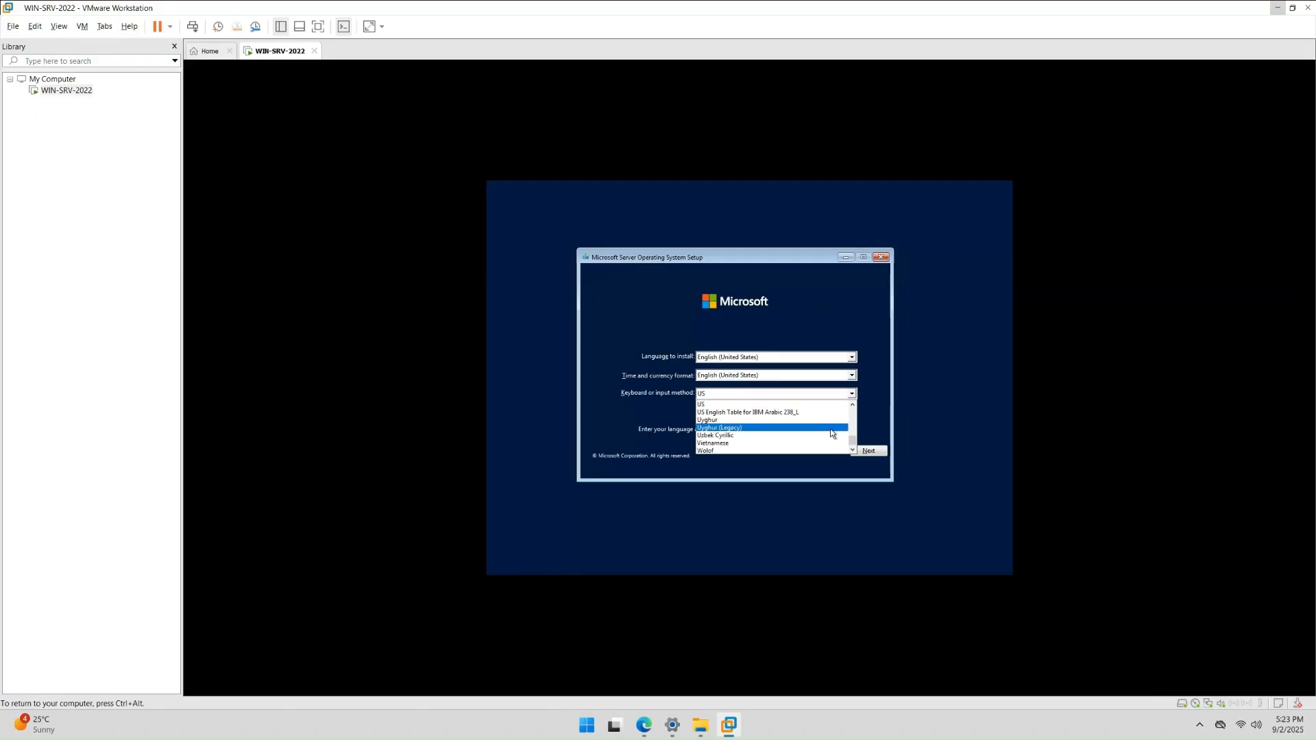
click(885, 314)
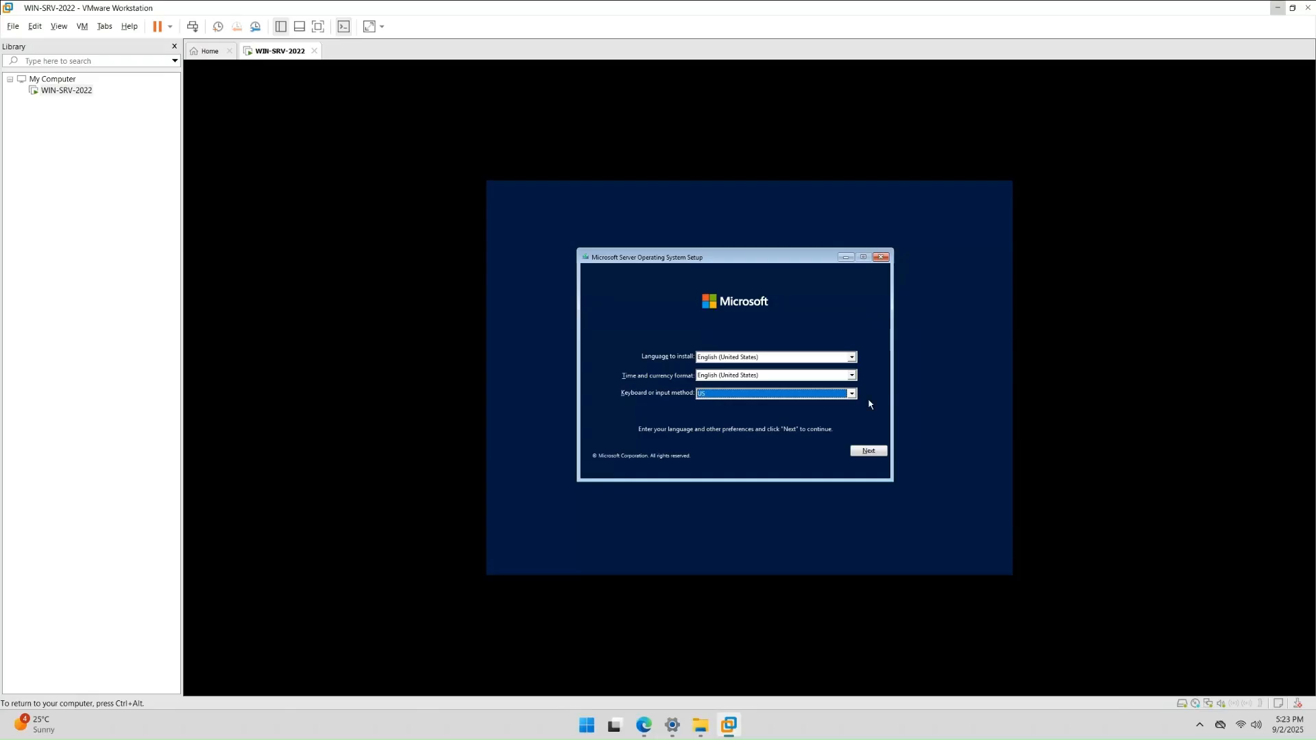
click(867, 451)
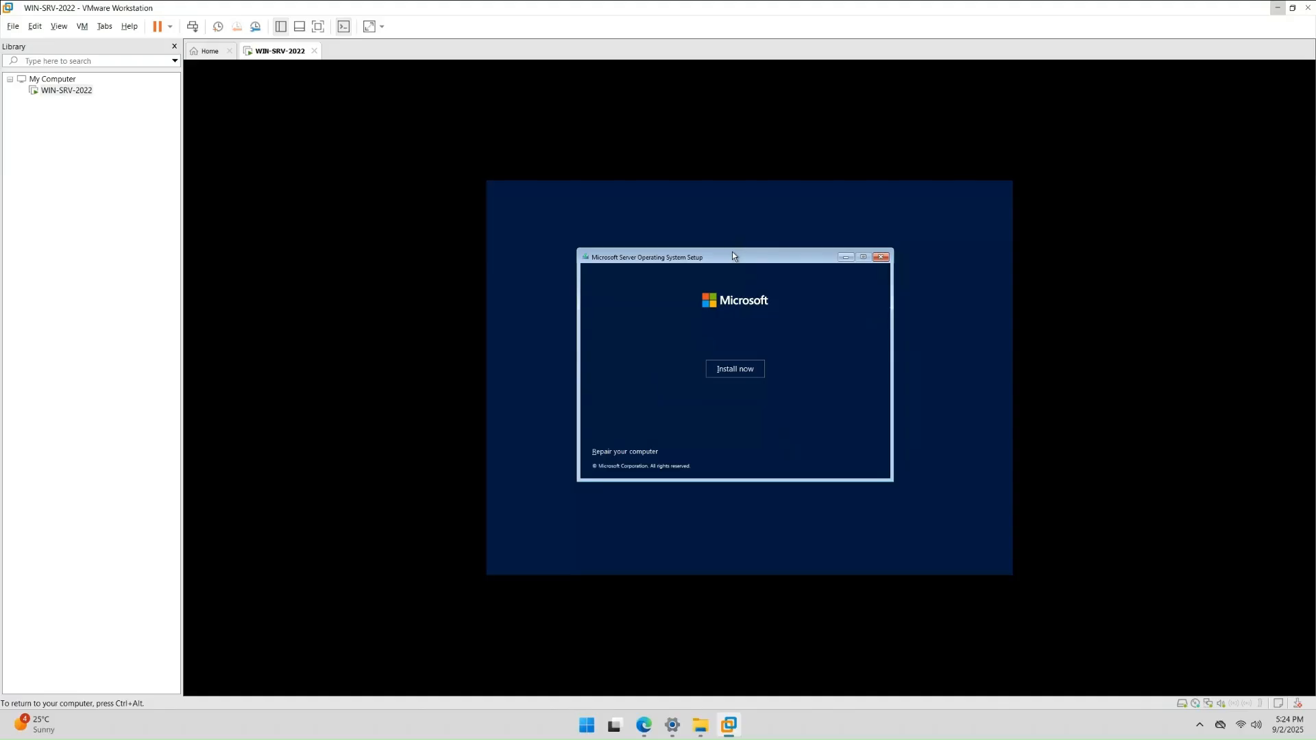
- Begin Install now and choose Windows Server 2022 Standard Evaluation (Desktop Experience), then go Next
click(741, 375)
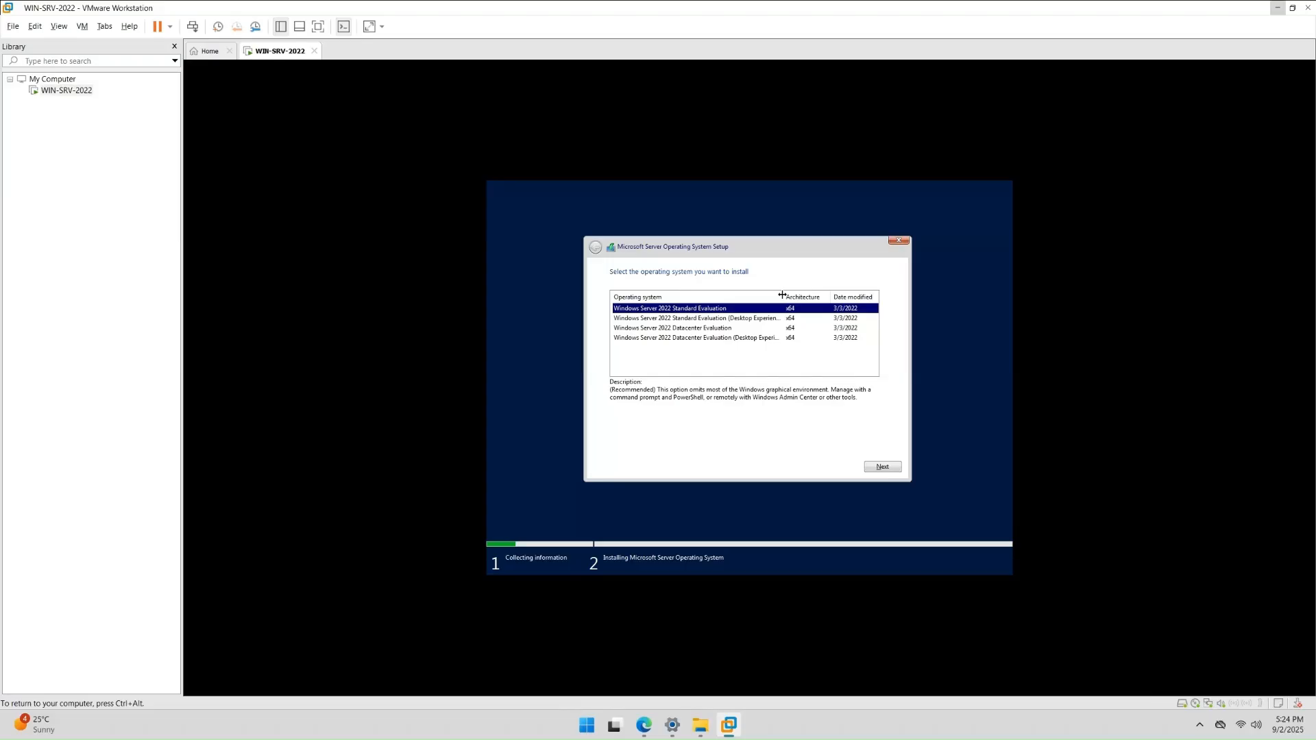
drag(782, 295, 796, 298)
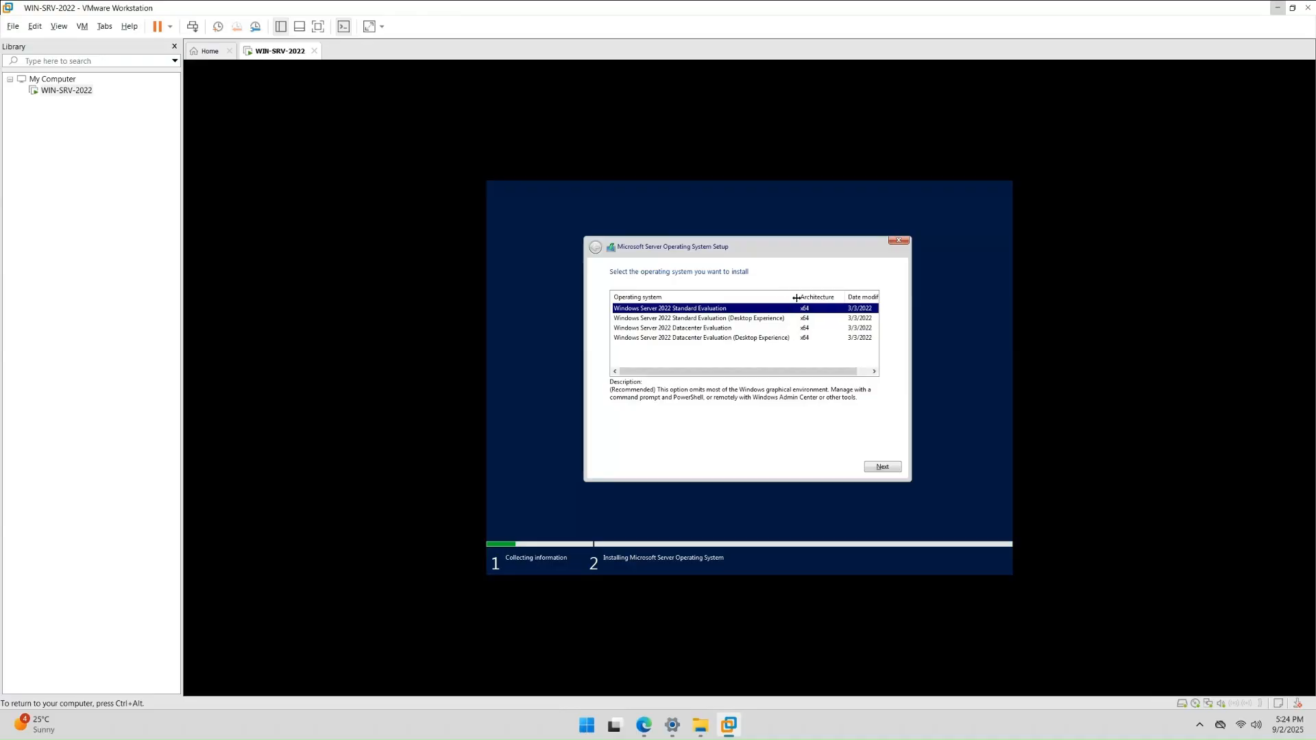
click(758, 318)
click(739, 329)
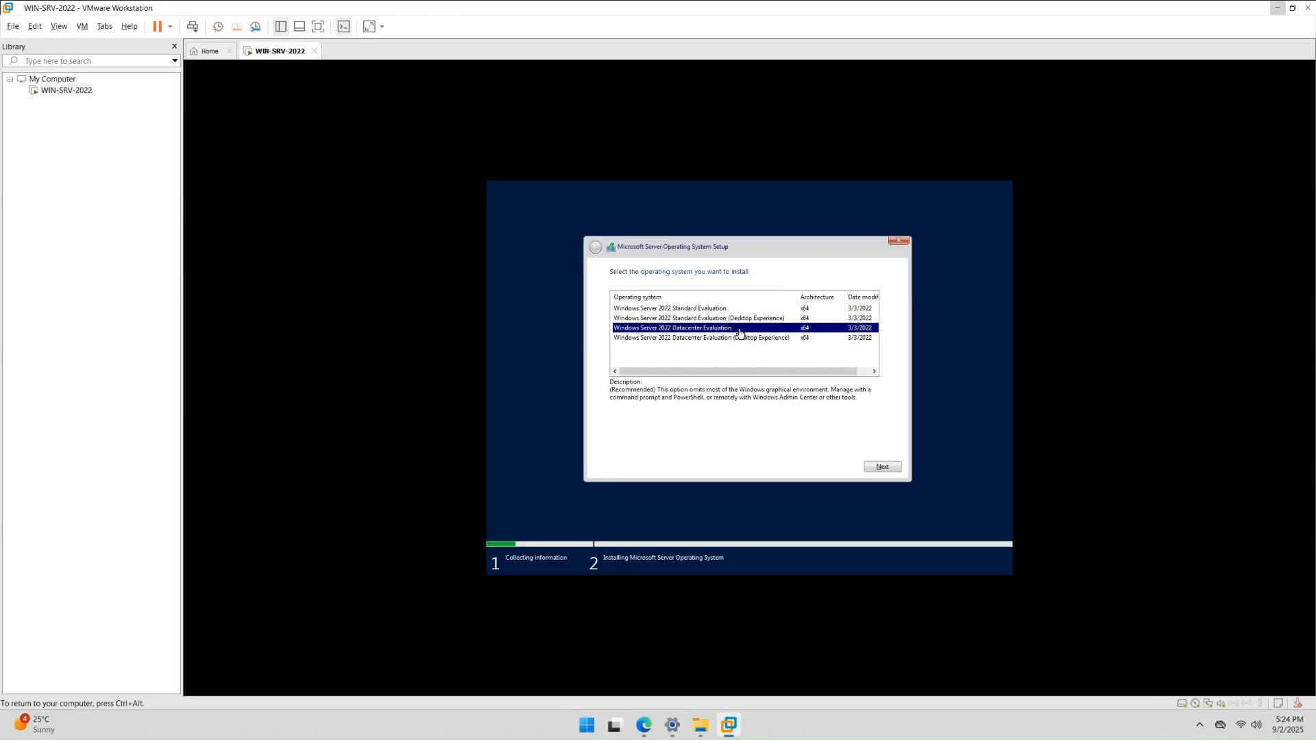
click(738, 339)
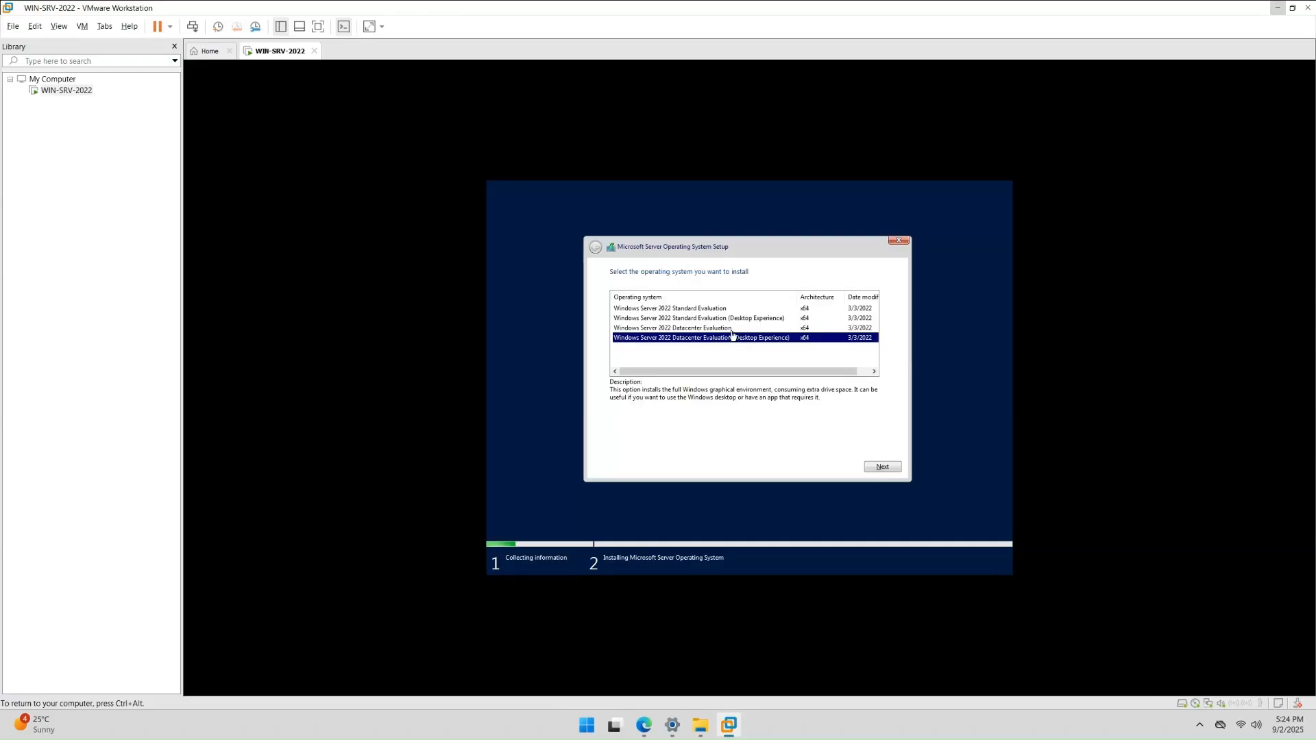
click(725, 310)
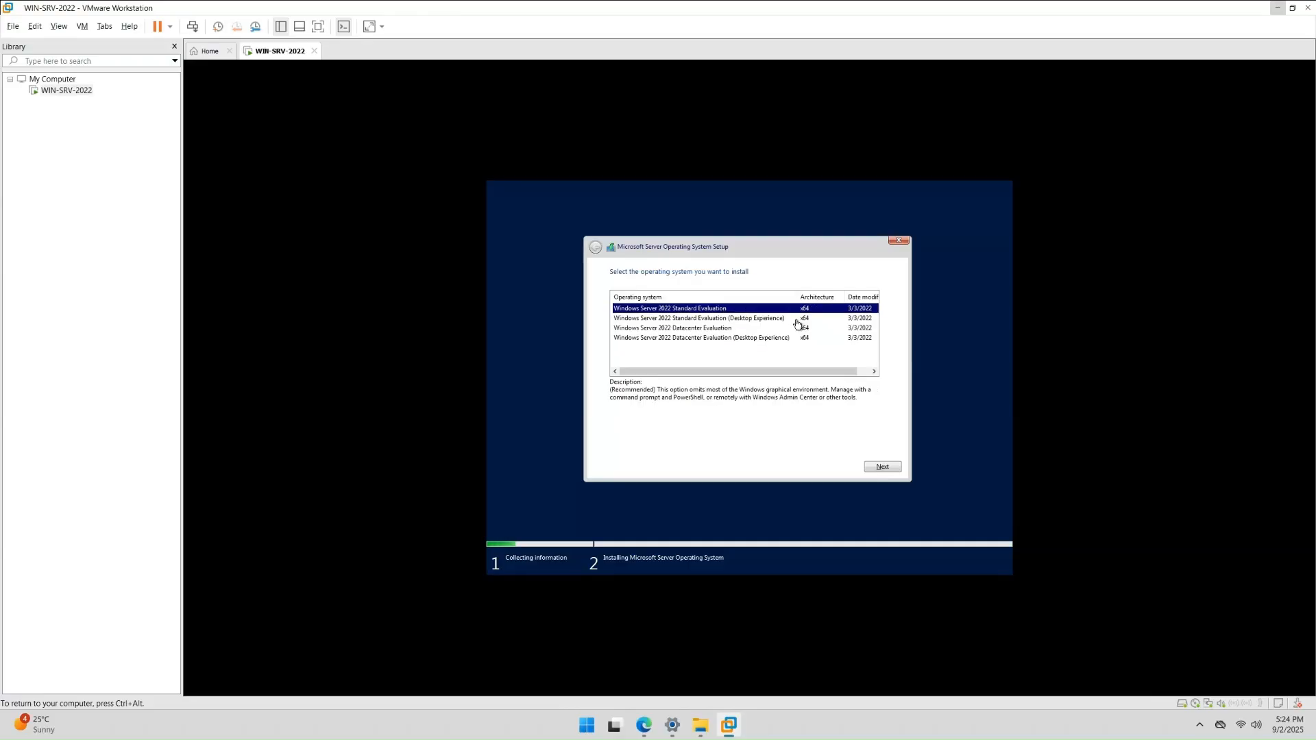
click(764, 320)
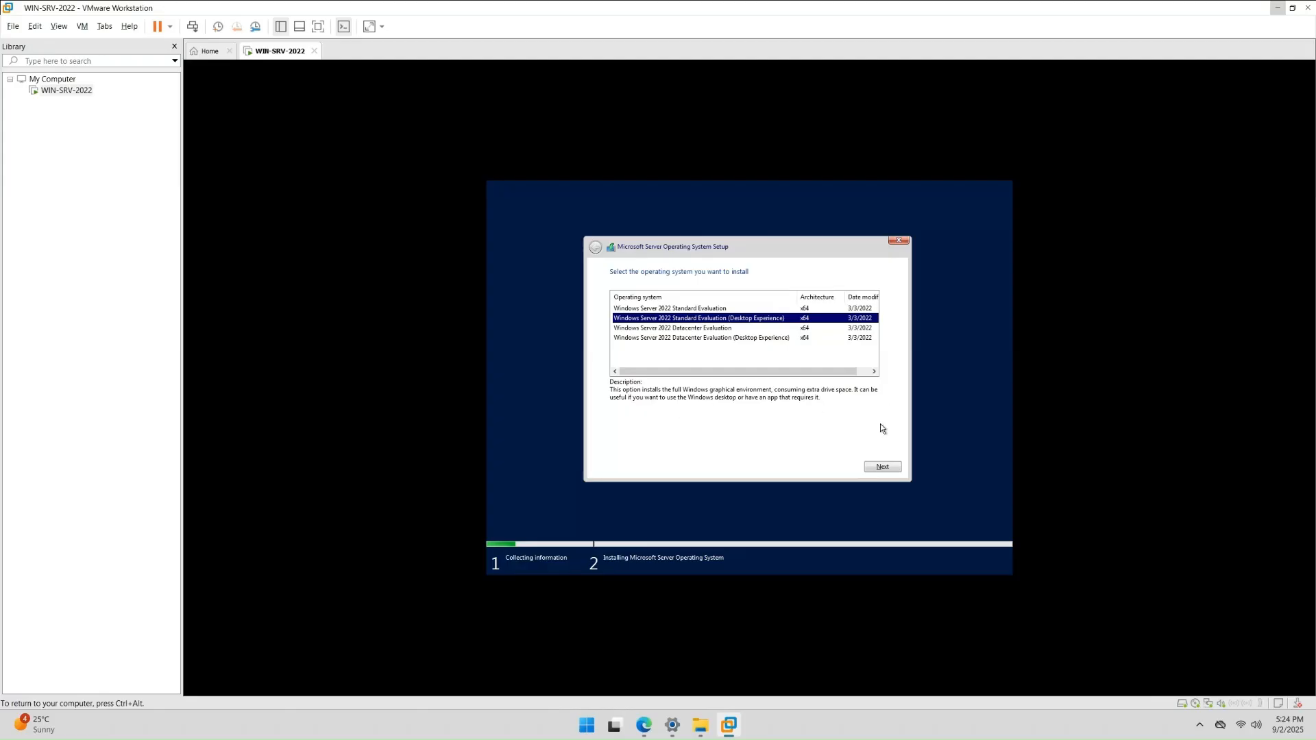
click(884, 467)
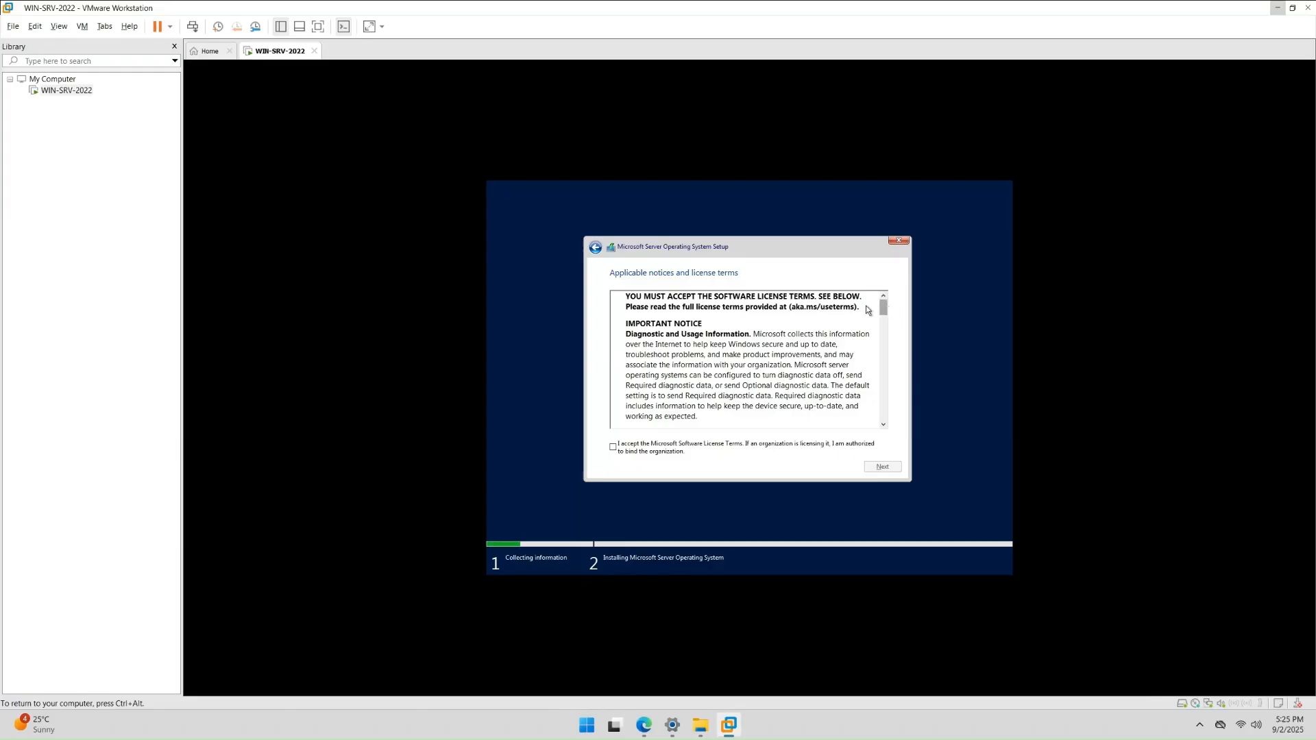
- Scroll the license terms, tick 'I accept', and continue to the installation type choice
drag(886, 305, 884, 429)
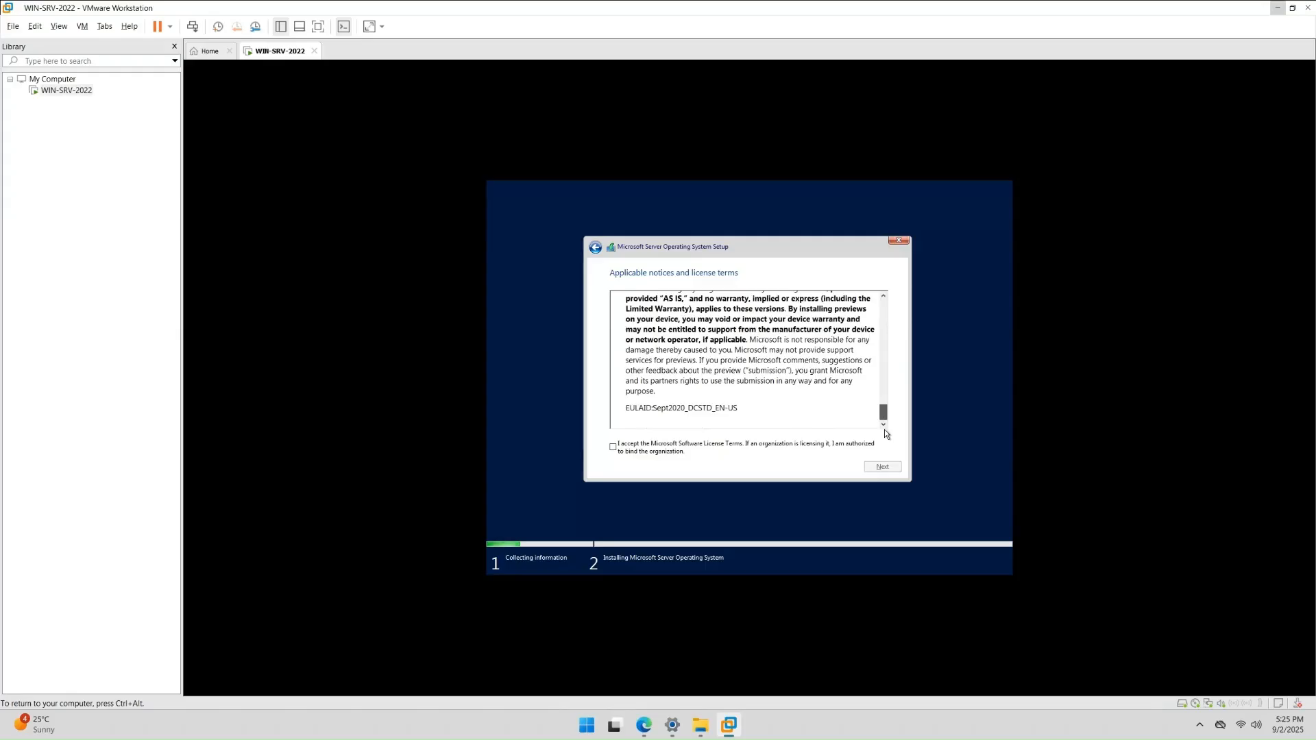
click(613, 447)
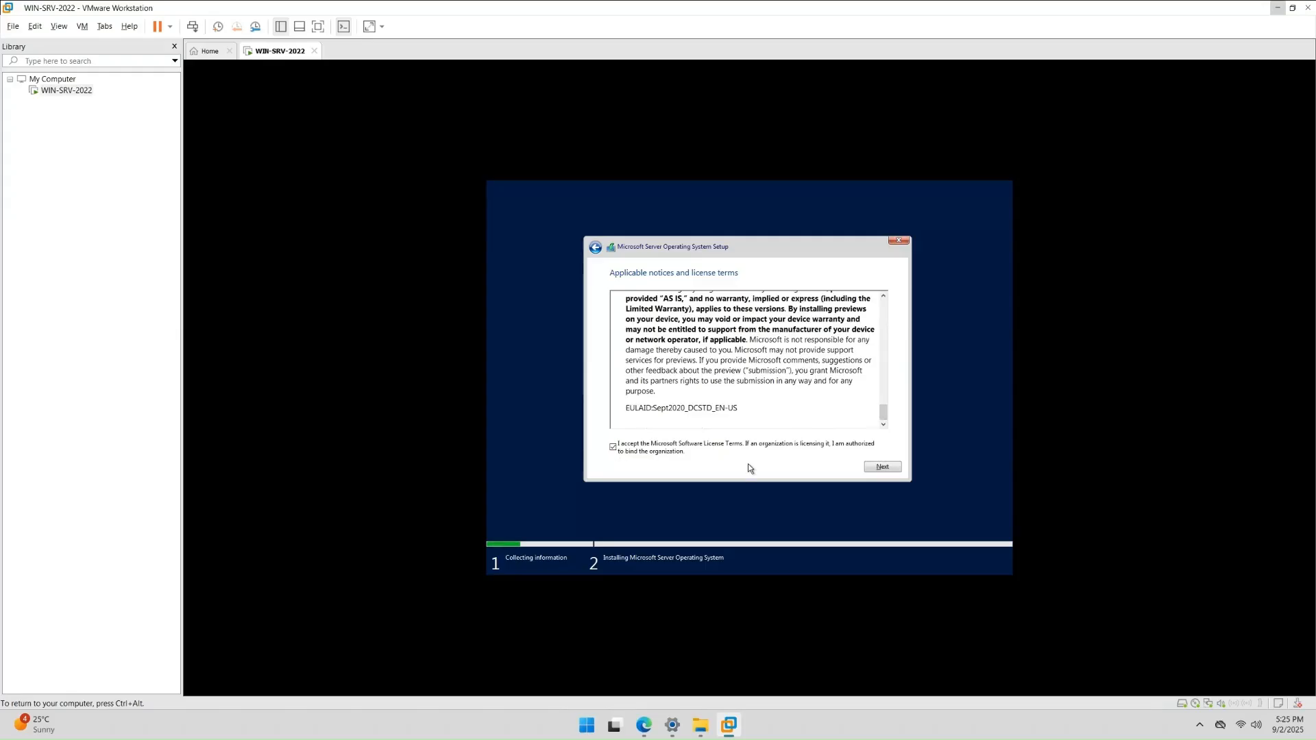
click(884, 467)
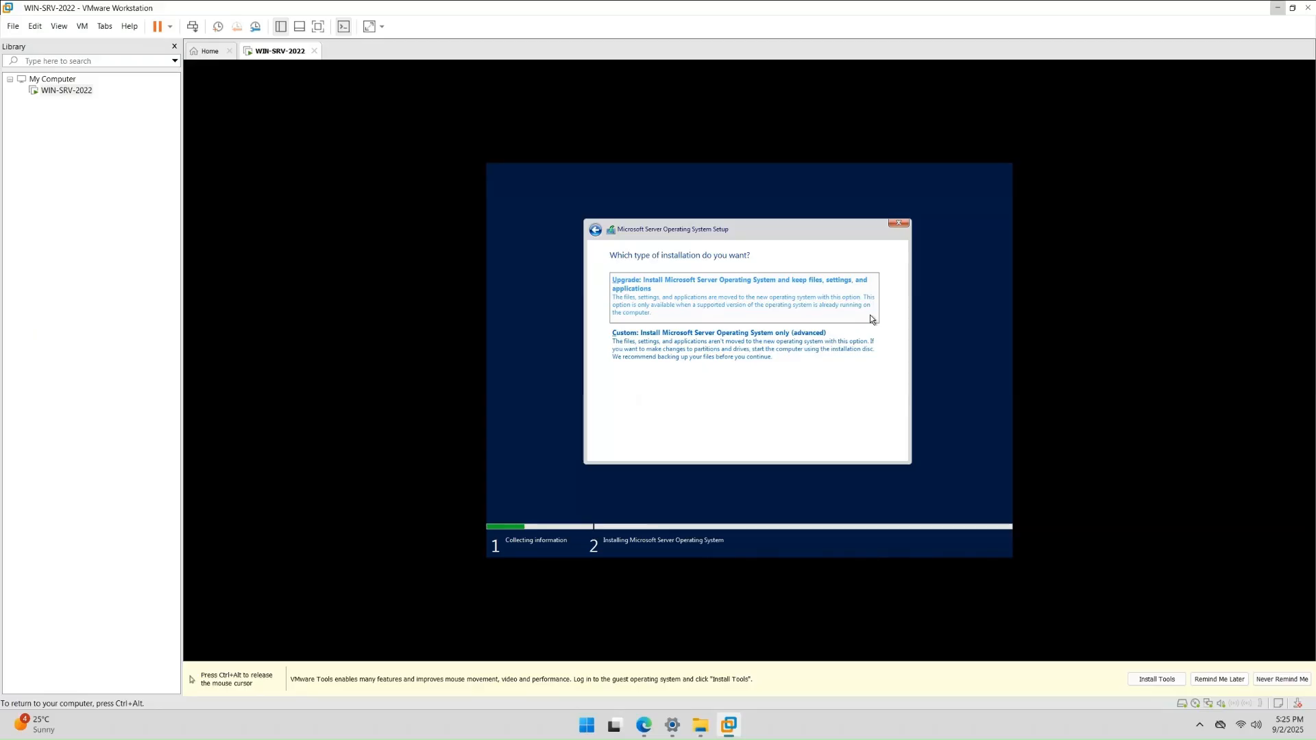
- Choose a Custom install, create a 61440 MB partition on Drive 0, and install onto Partition 3
click(721, 356)
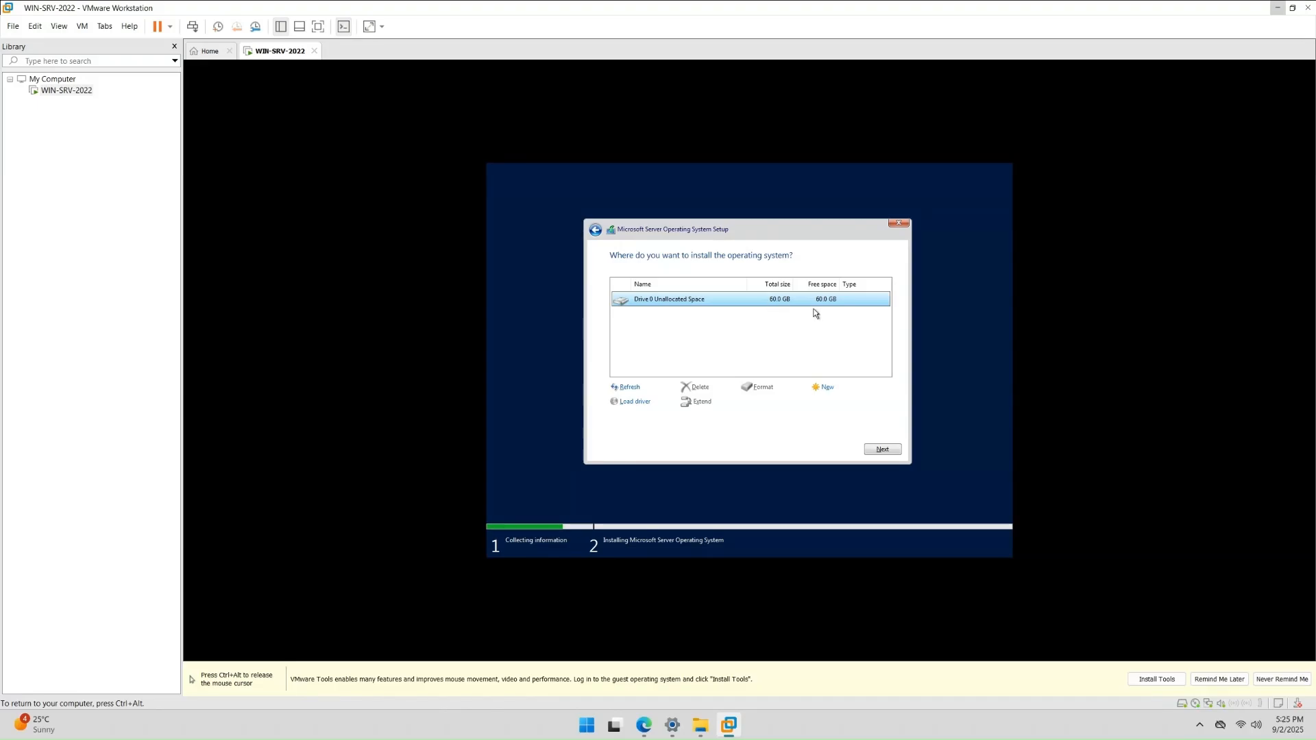
click(826, 388)
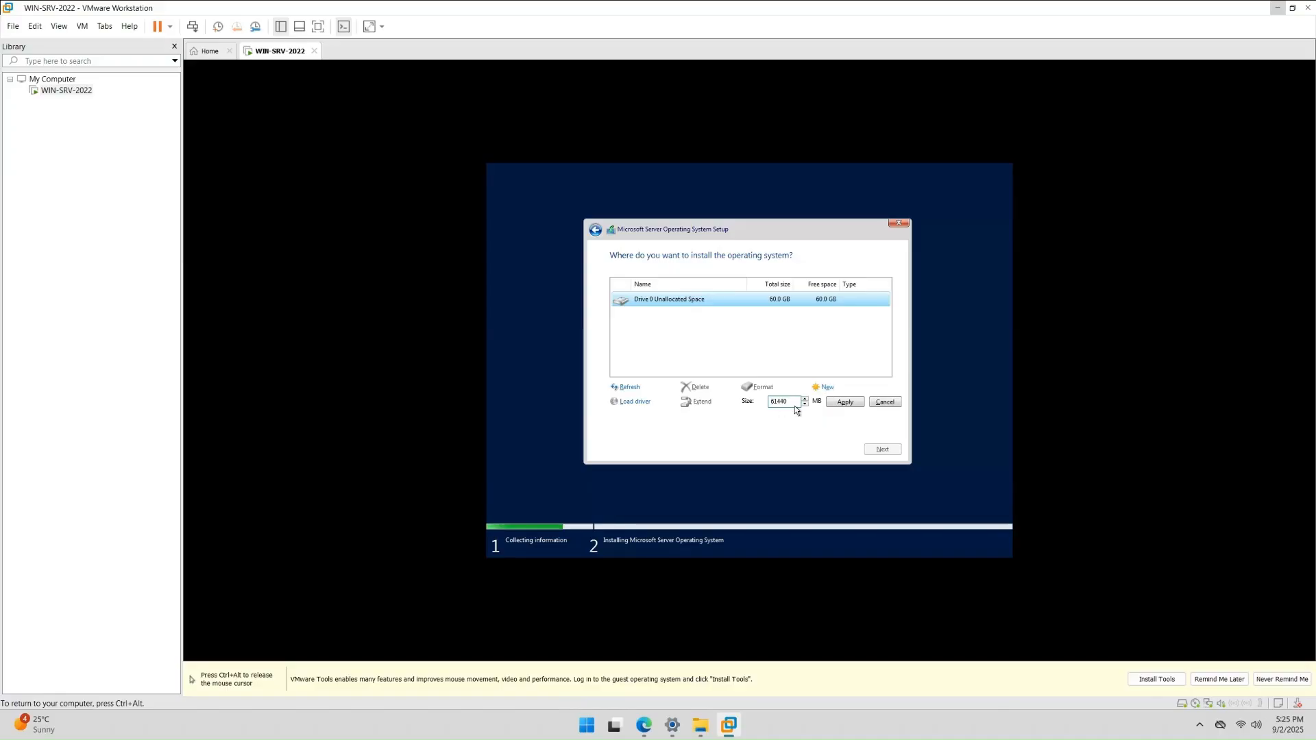
click(836, 403)
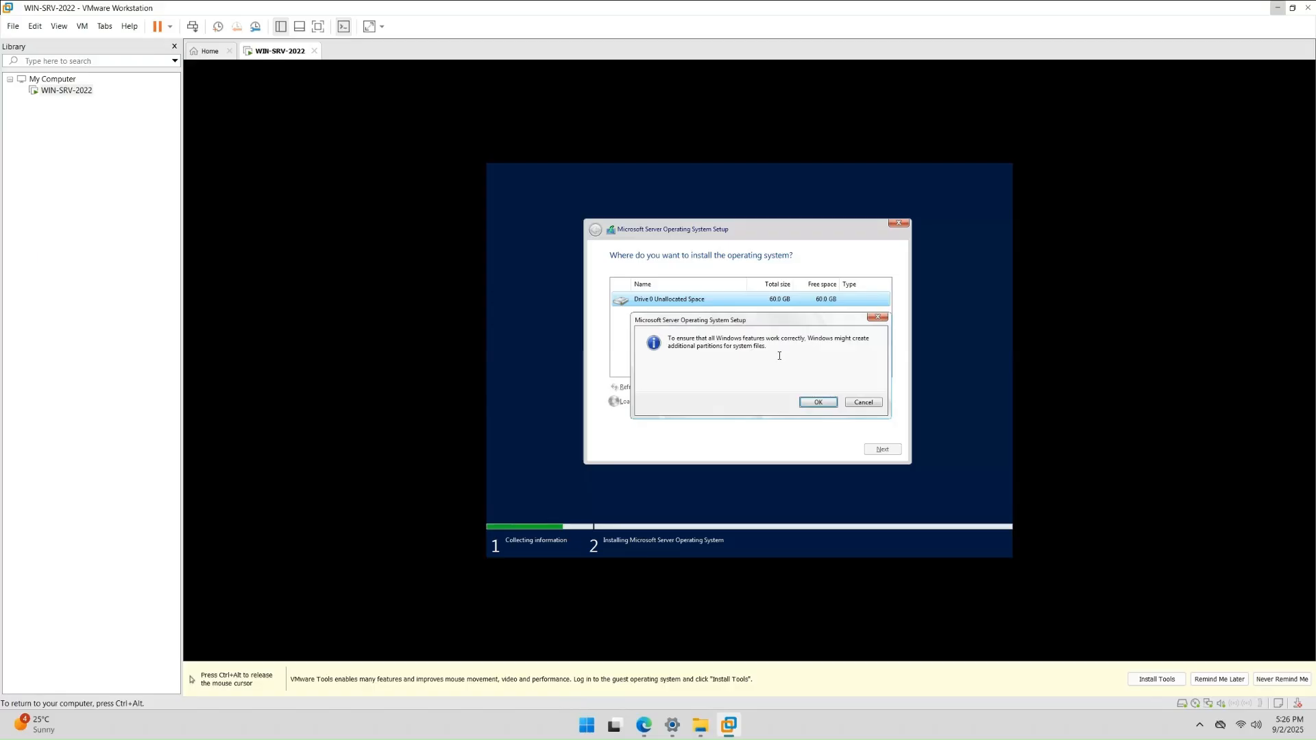
click(816, 402)
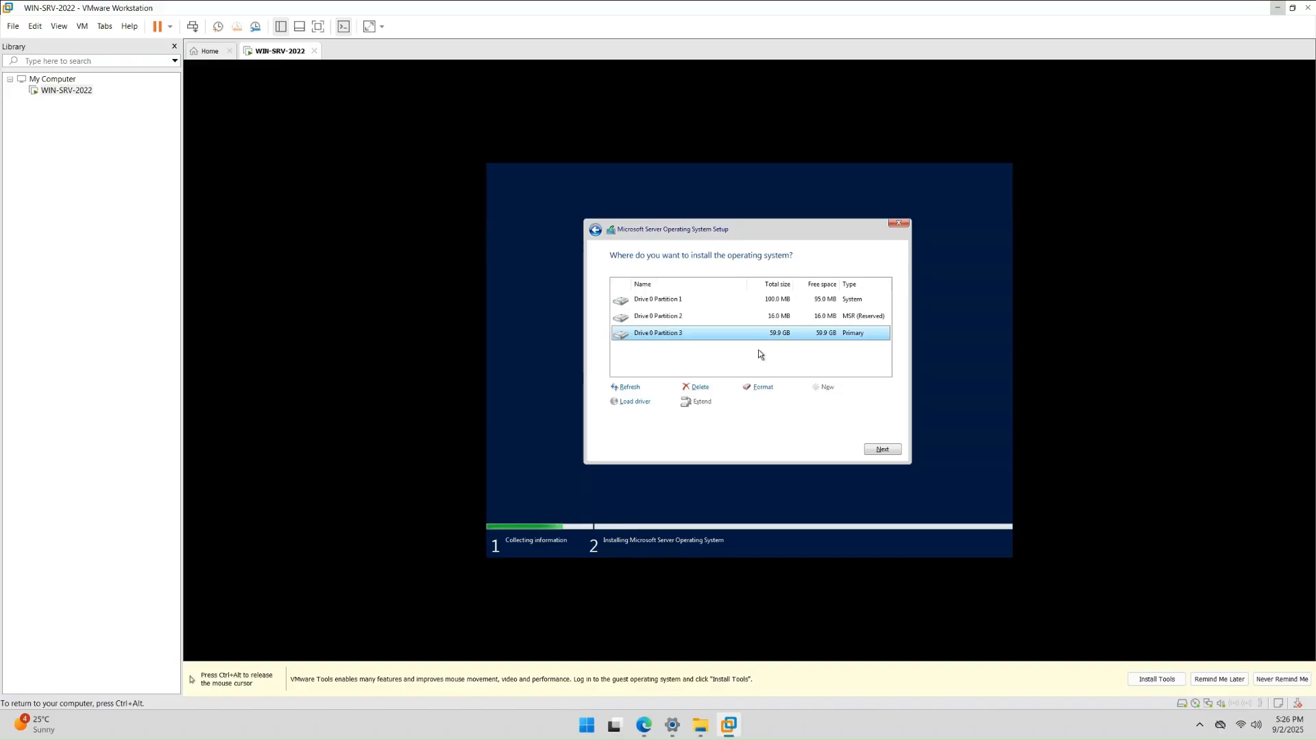
click(882, 450)
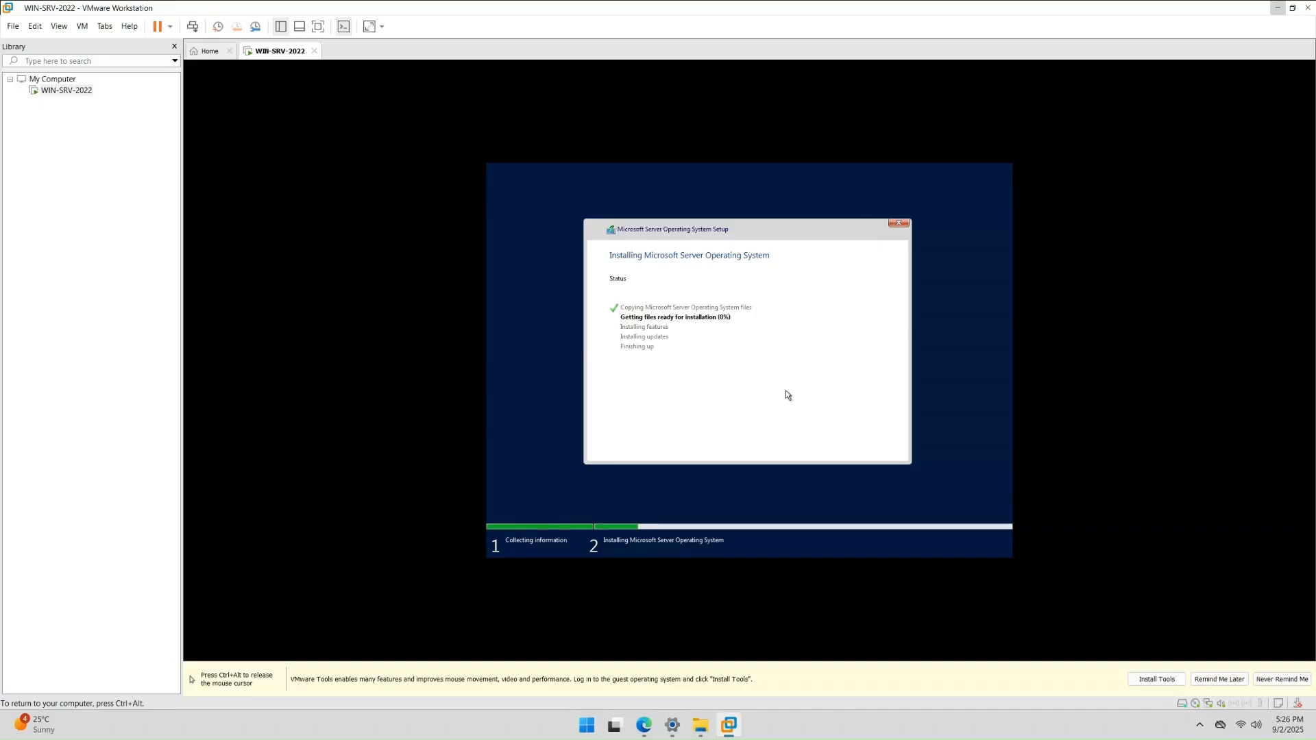
- Toggle full screen and the Library sidebar while setup completes, then restart the VM immediately
key(ctrl+alt)
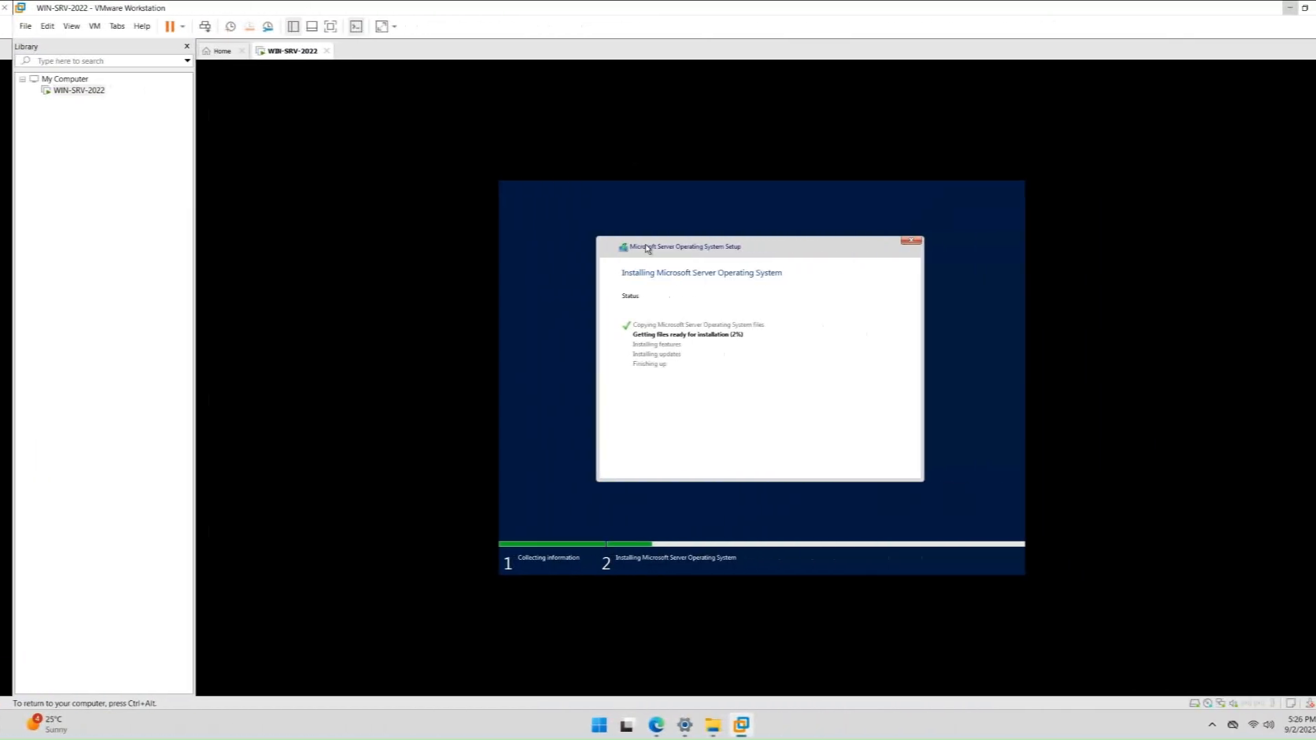
key(ctrl+alt)
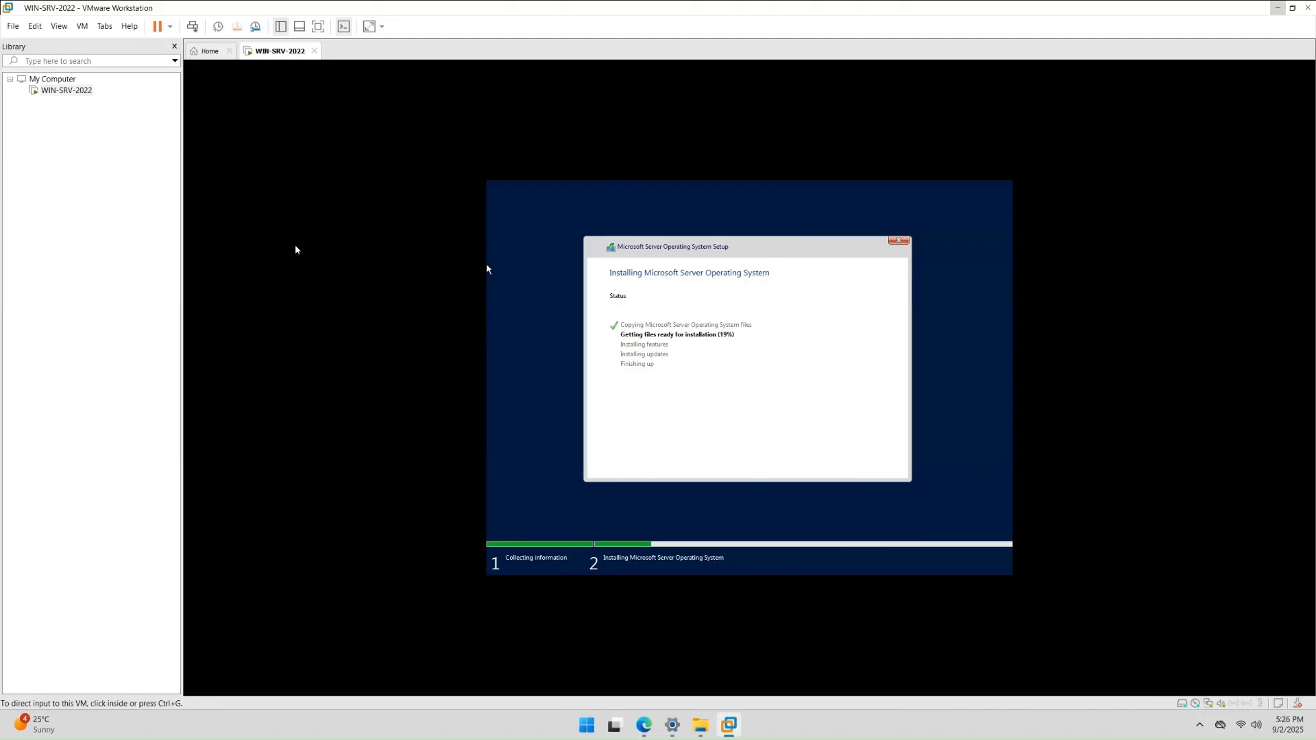
key(ctrl+alt+Return)
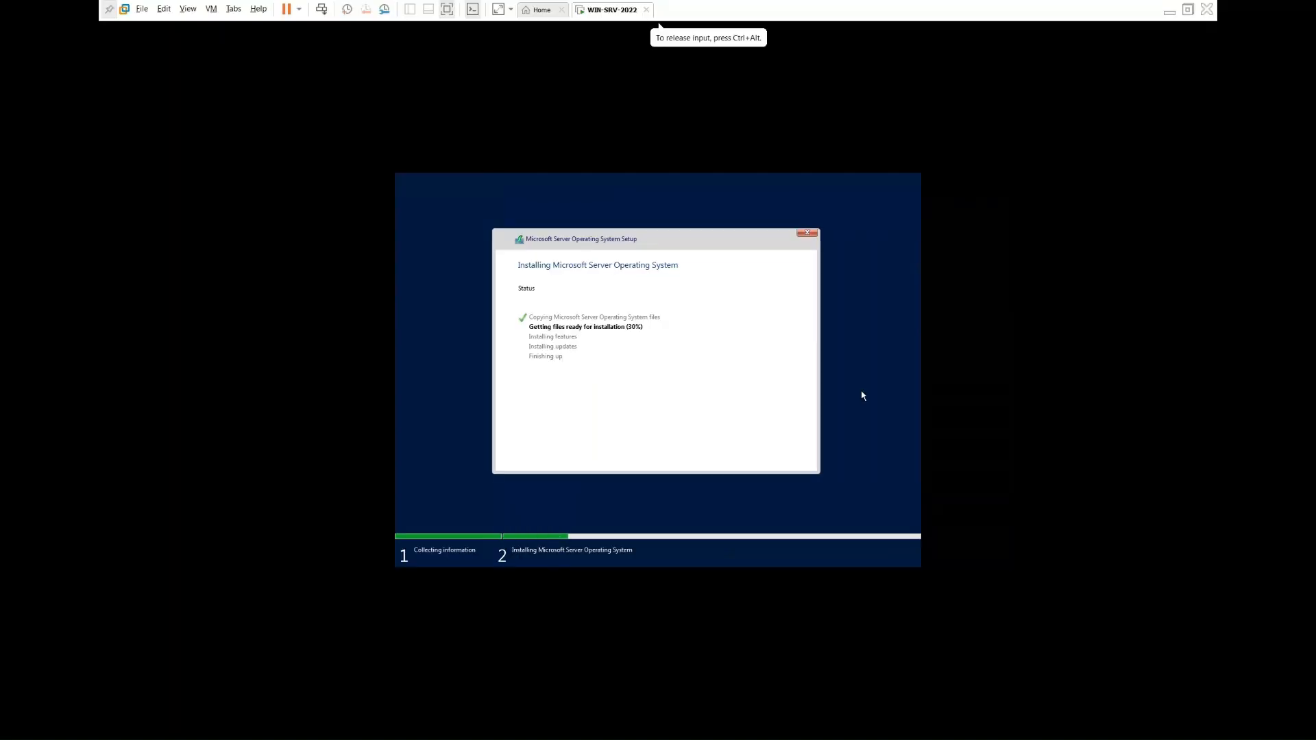
click(498, 10)
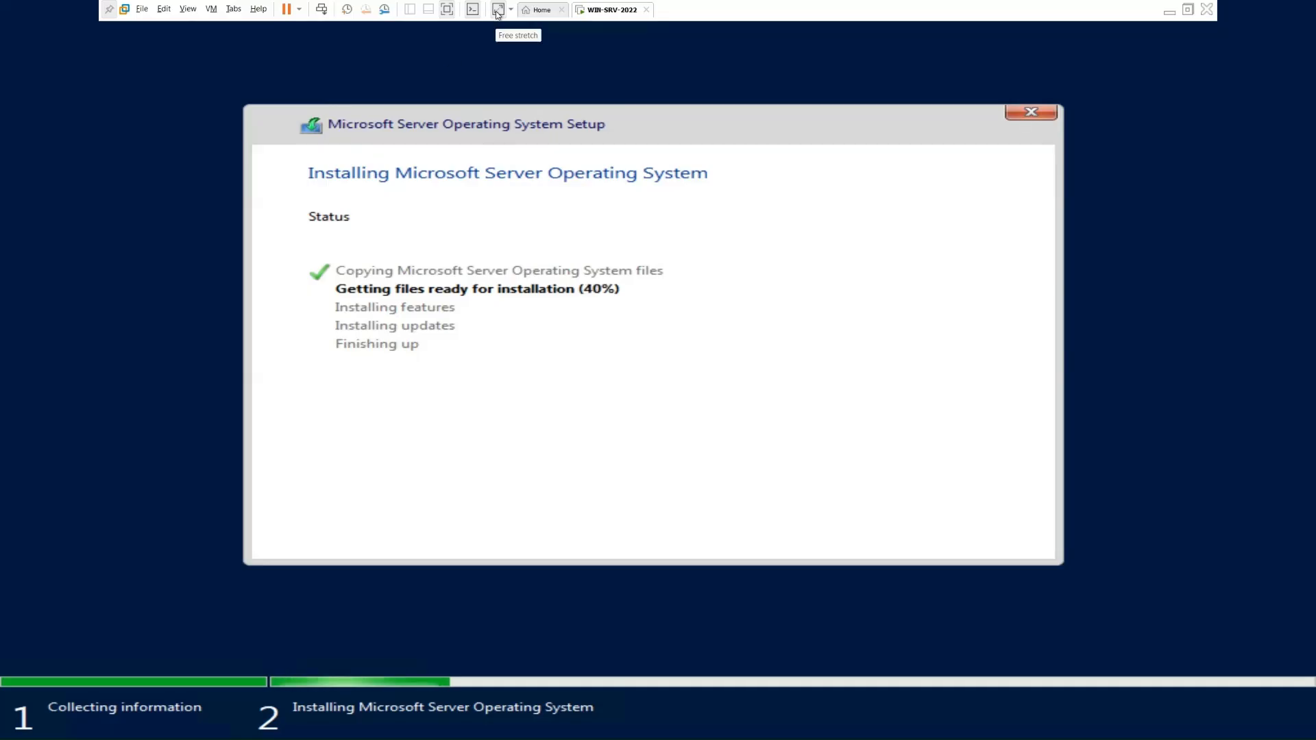
click(450, 10)
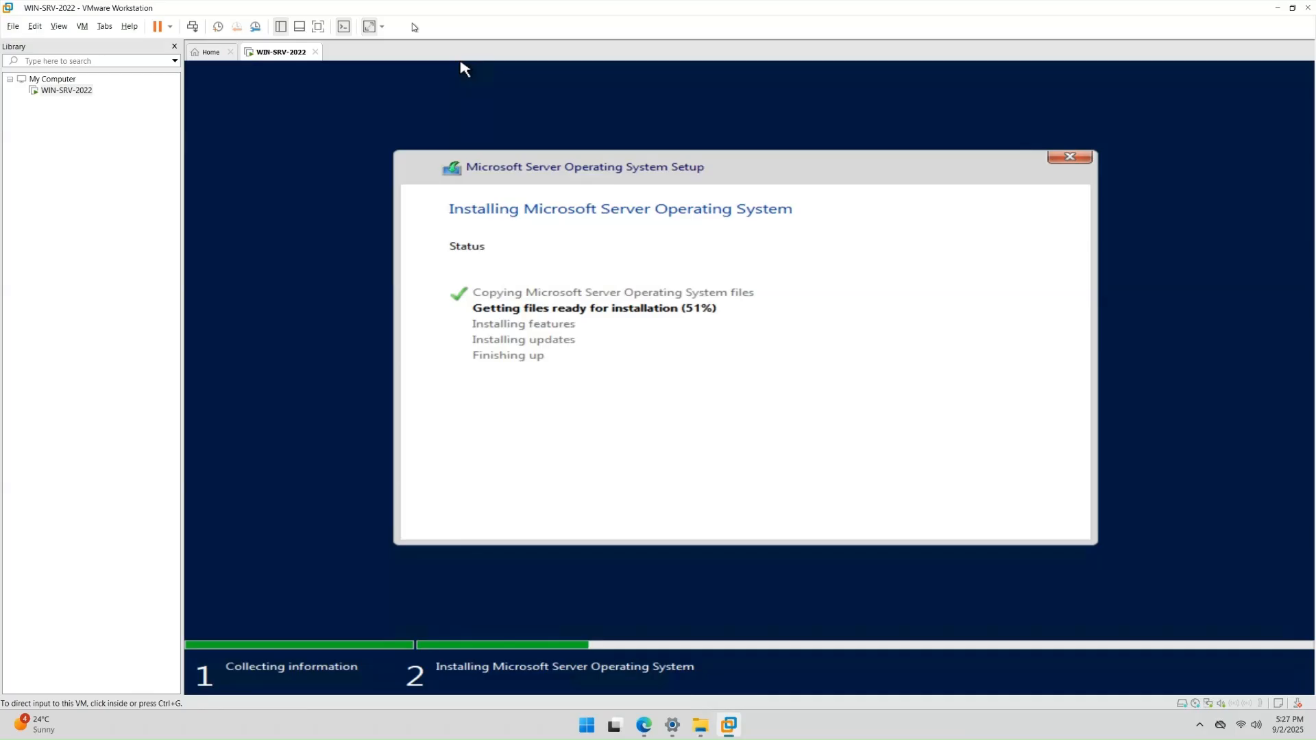
click(281, 27)
click(281, 27)
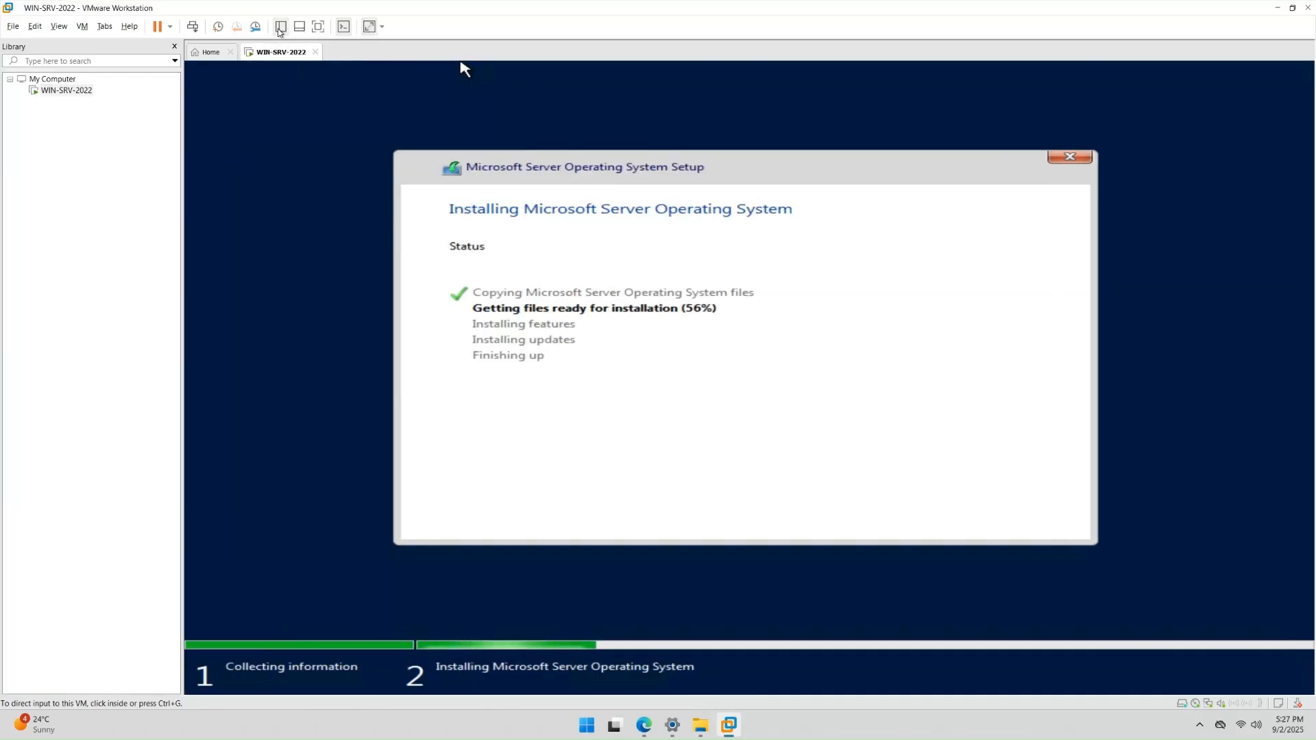
click(740, 168)
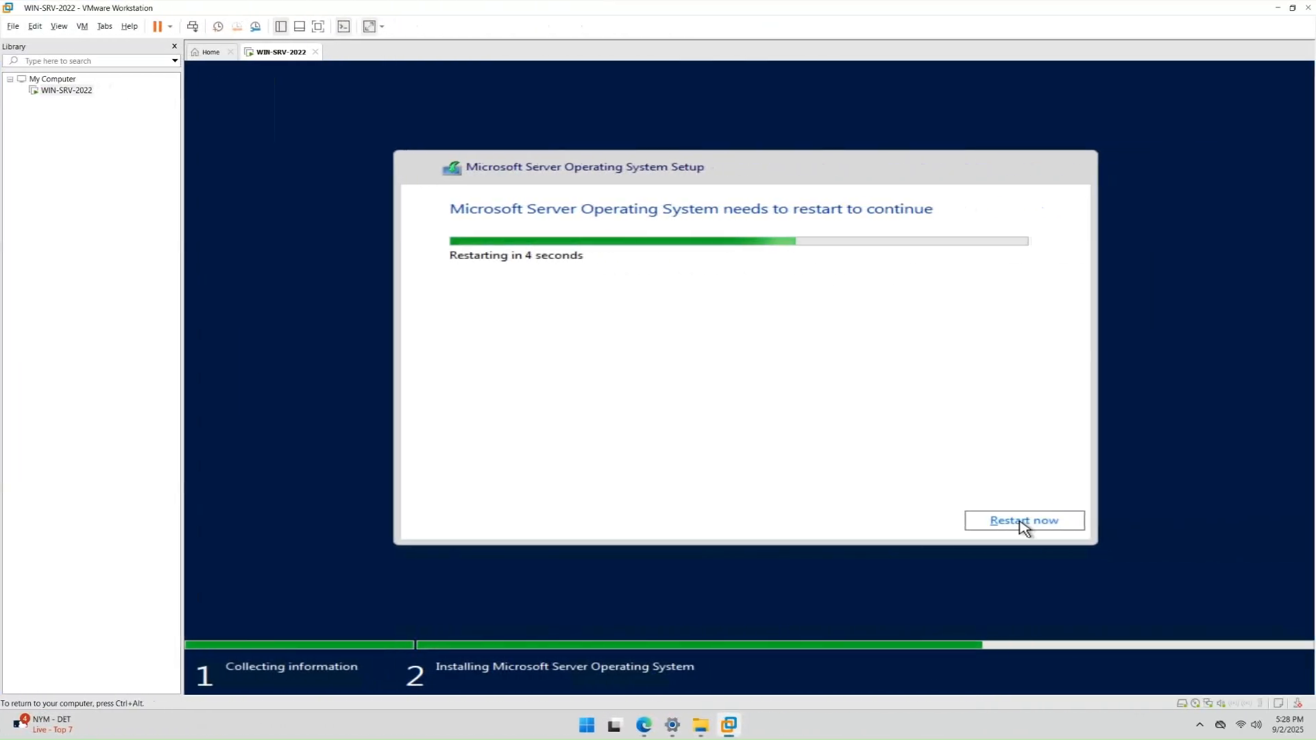
click(937, 523)
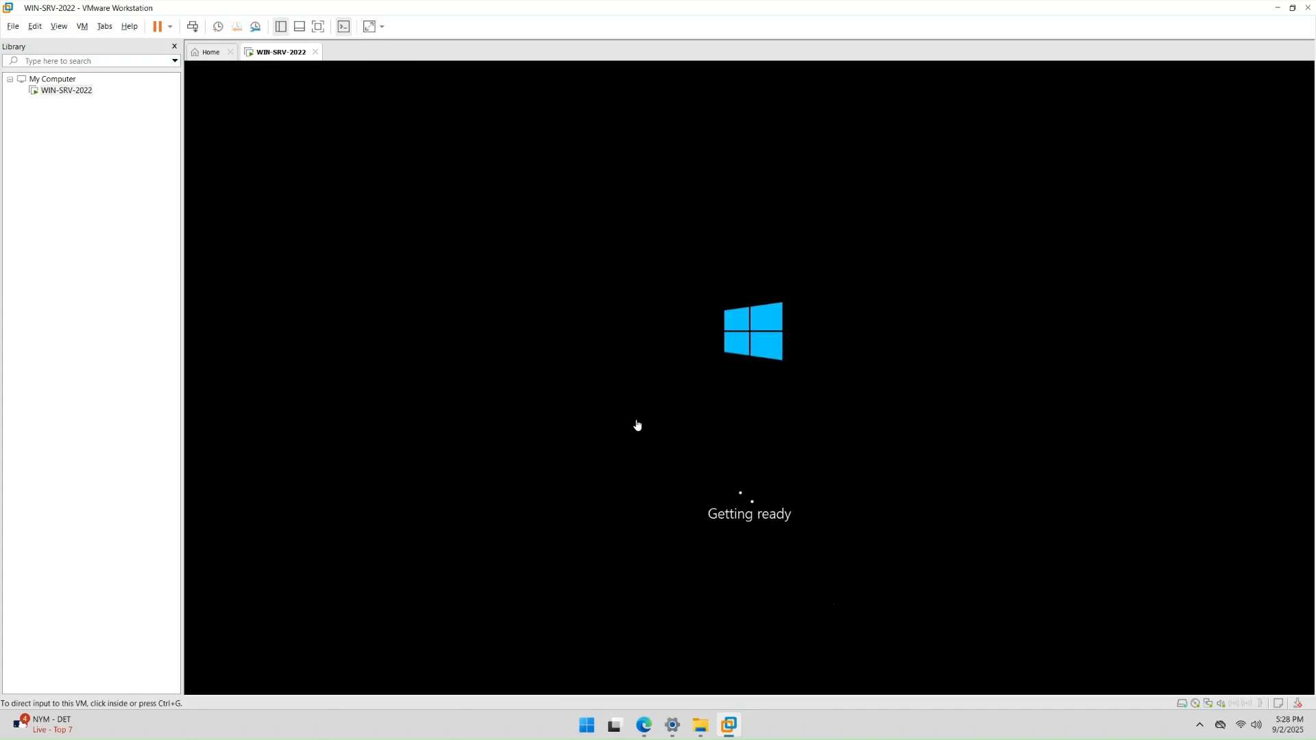
- Switch the guest display to free stretch, then enter and confirm the Administrator password and finish
click(383, 28)
click(348, 59)
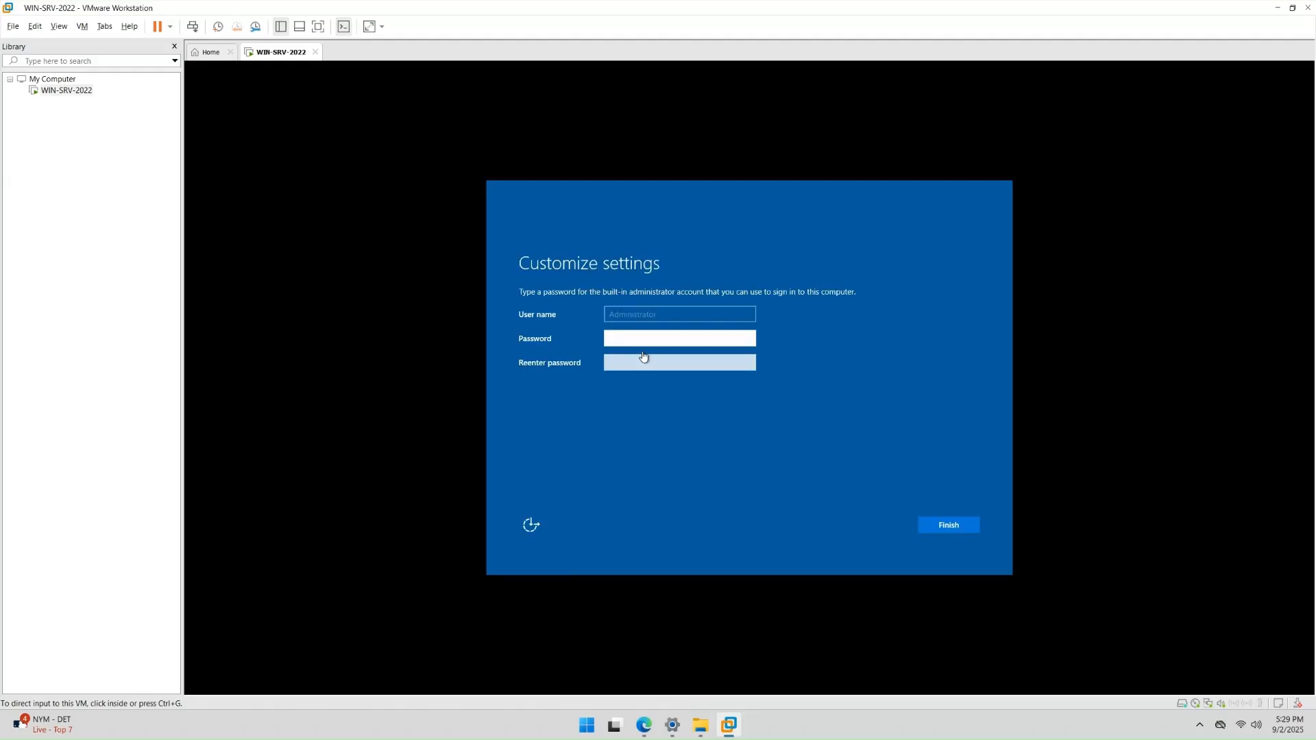
click(682, 342)
text(•••••••••)
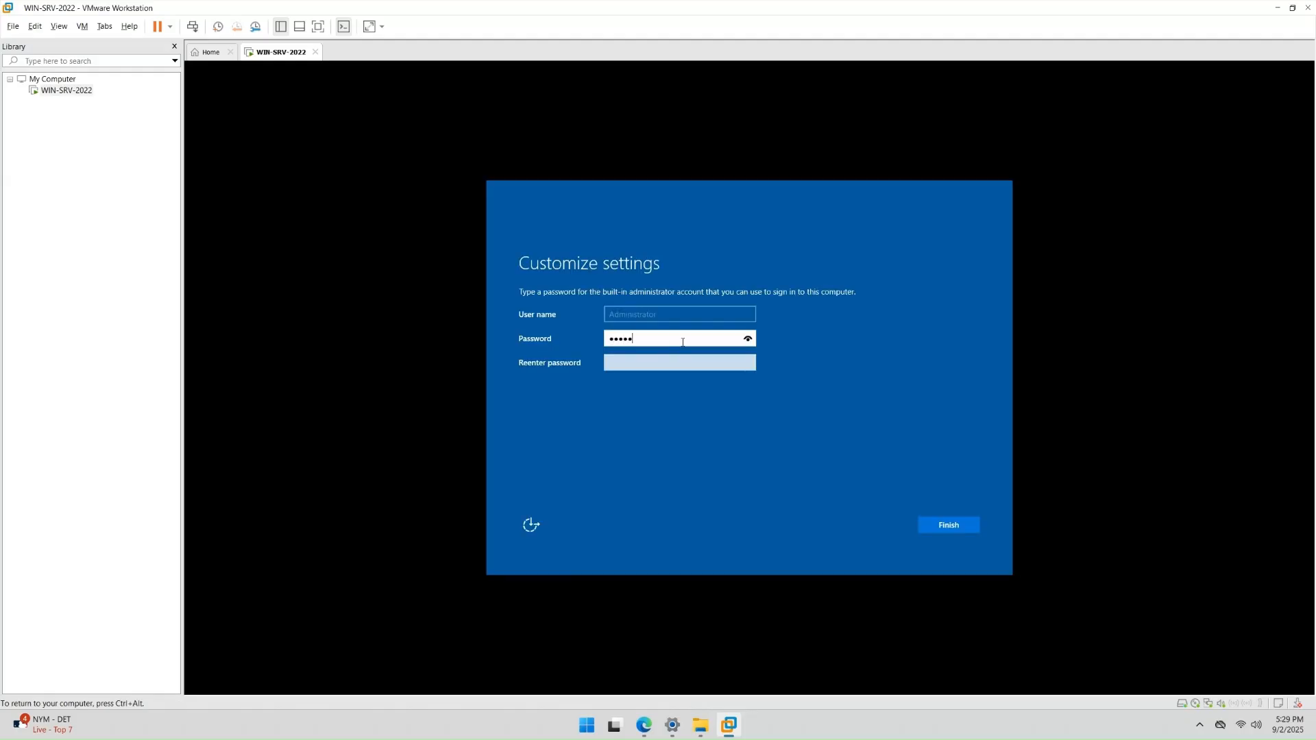
text(•)
key(Tab)
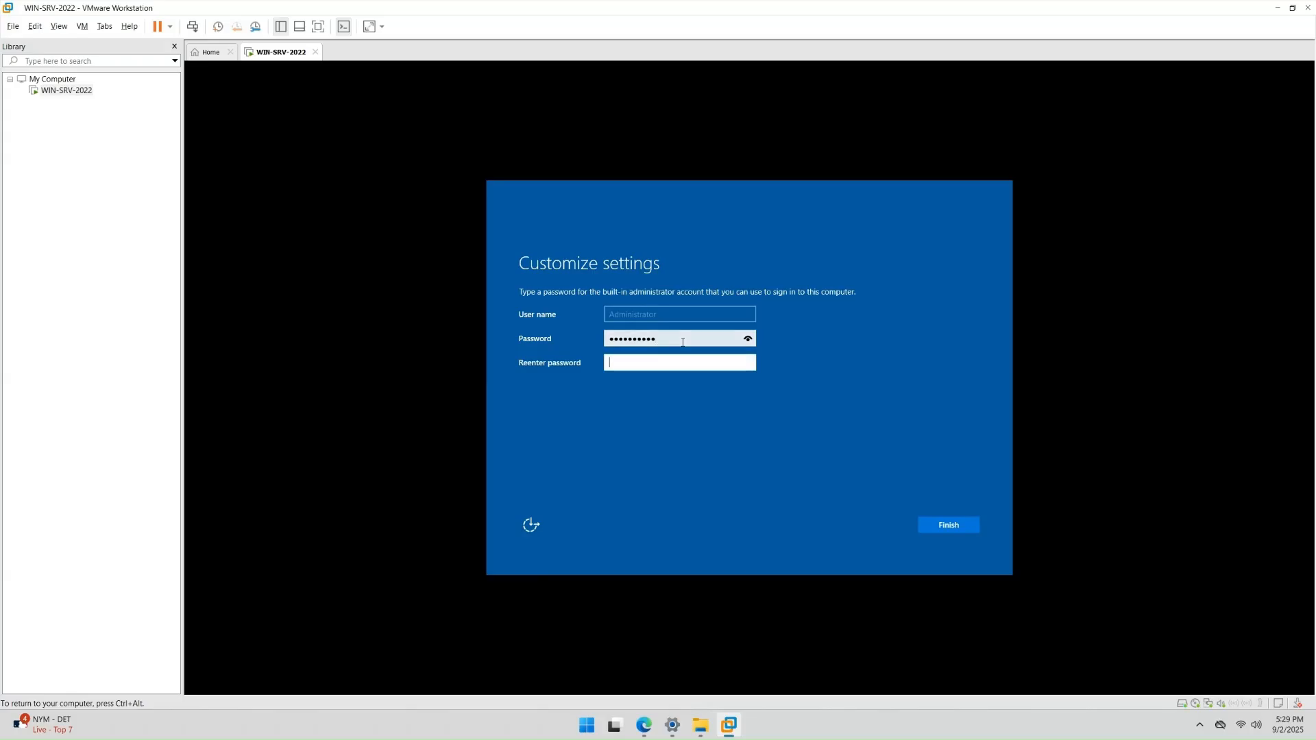
text(••••••••••)
click(950, 525)
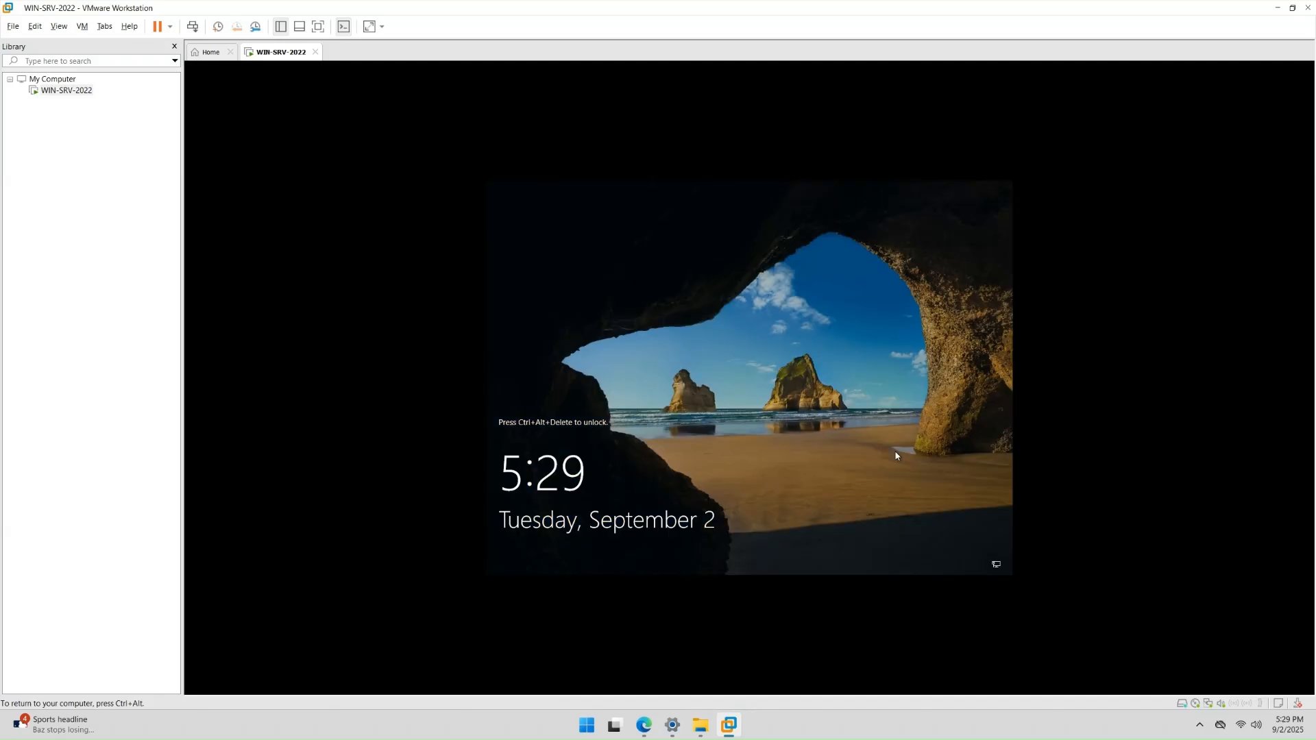
- Send Ctrl+Alt+Del to the locked server and sign in with the Administrator password
key(ctrl+alt)
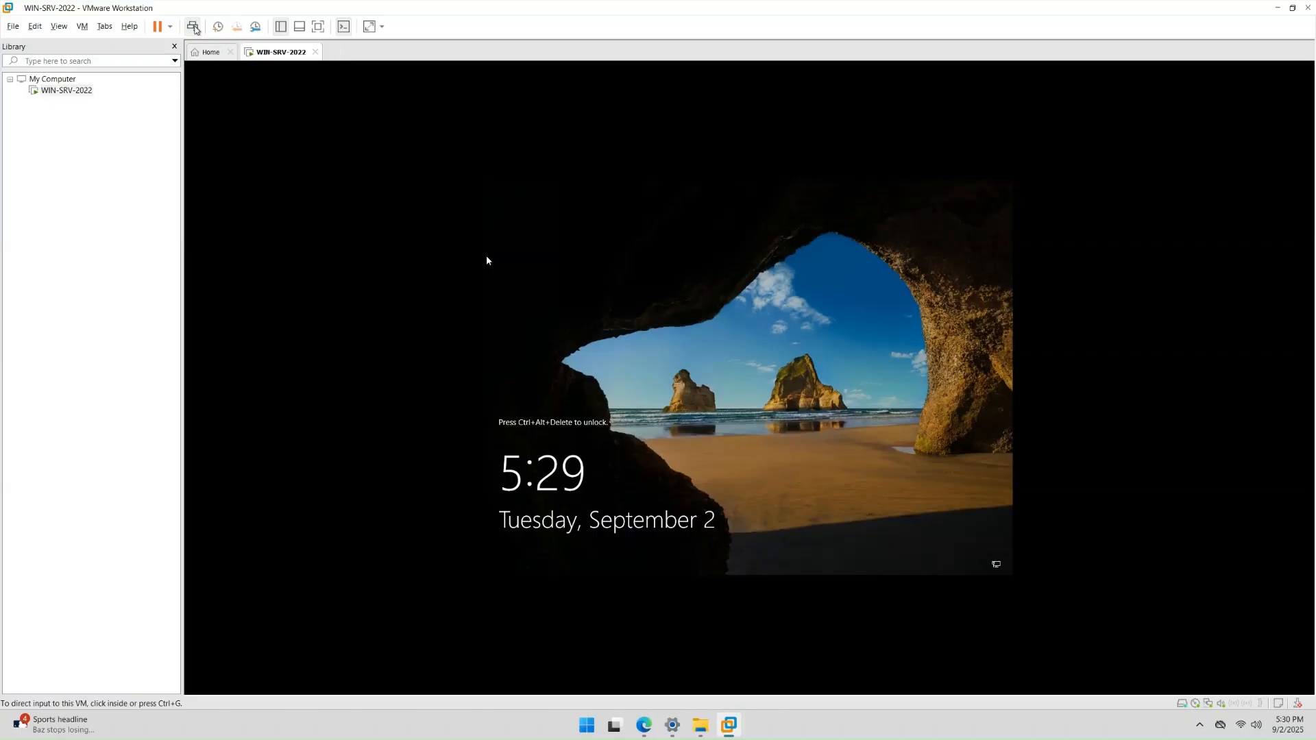
click(193, 27)
click(739, 421)
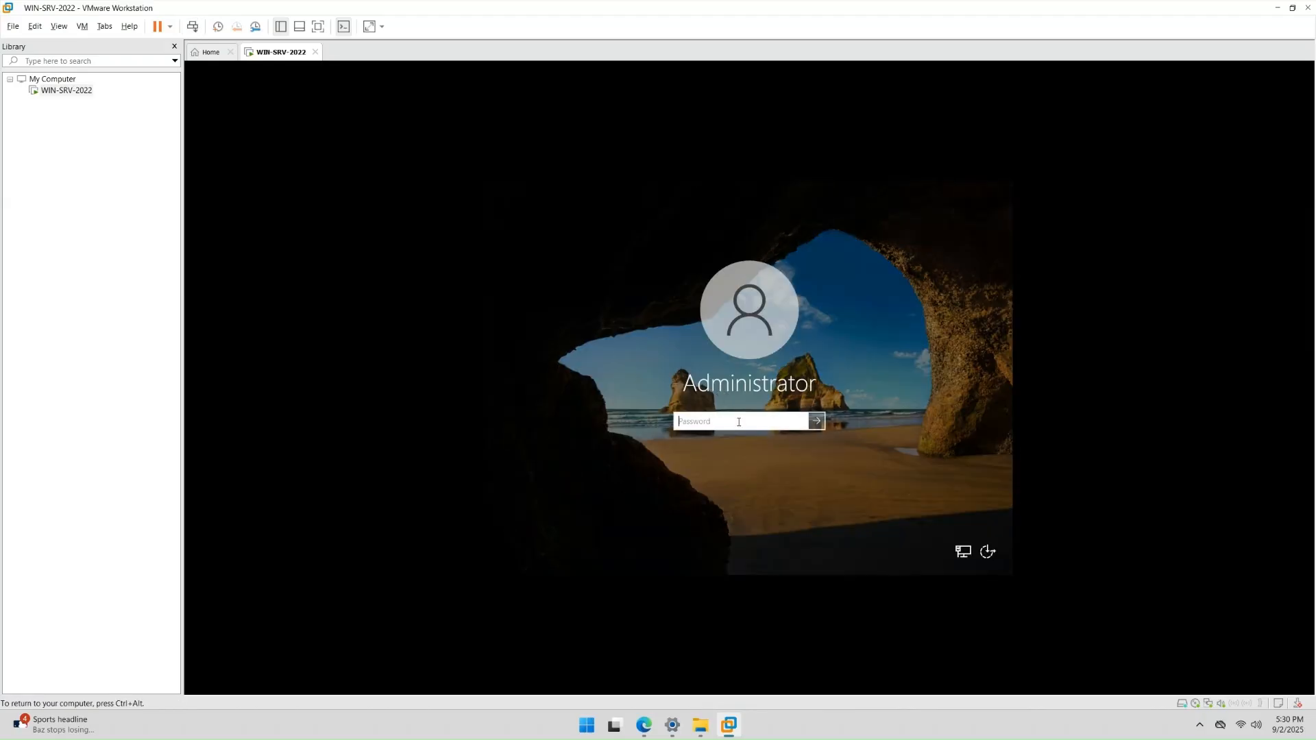
text(•••••••••)
key(Return)
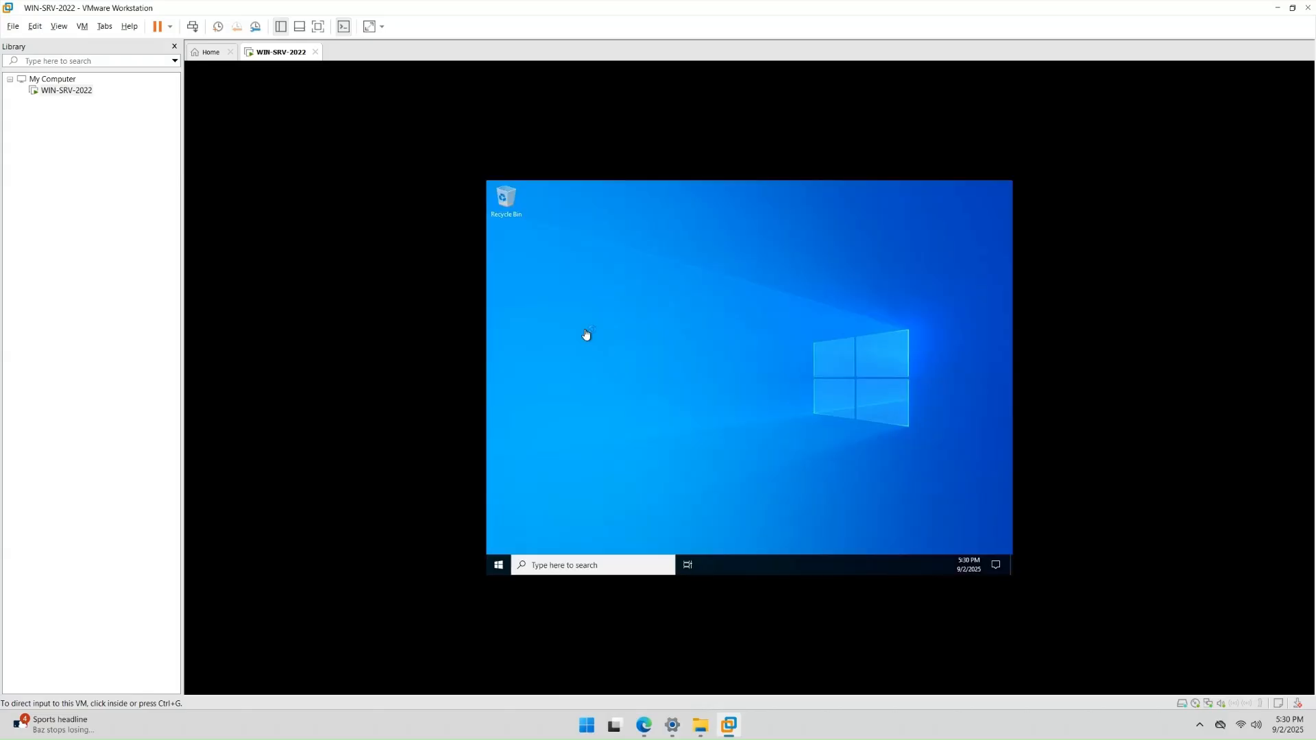
- Answer Yes in the Networks panel so other network devices can discover the server
click(586, 334)
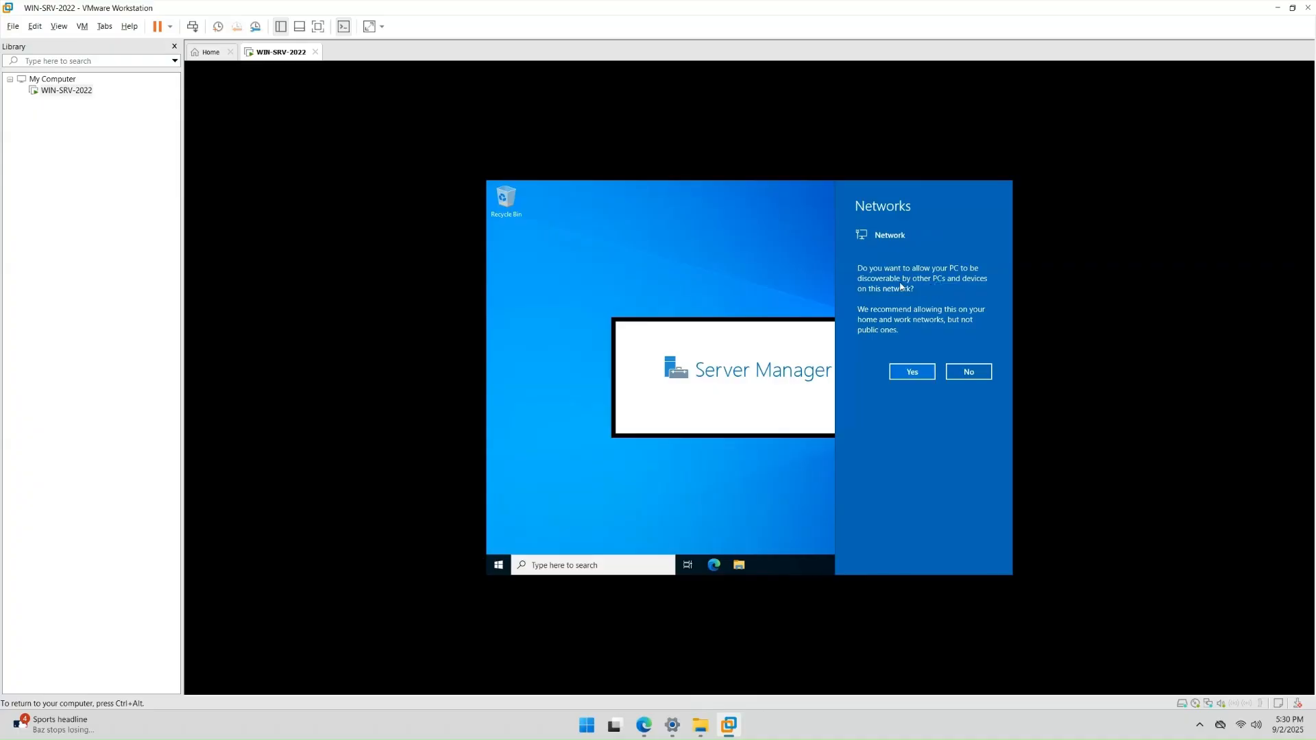
click(913, 371)
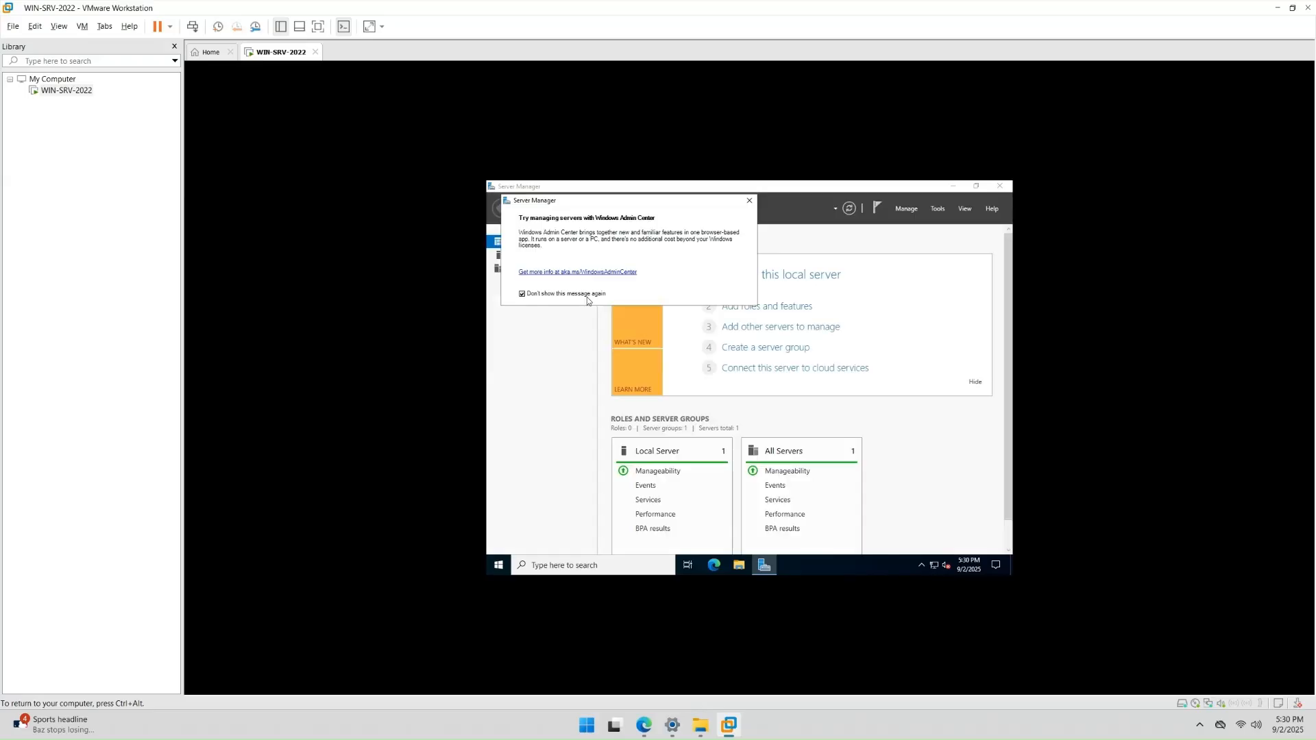
- Close the Admin Center notice, review the Local Server properties, and minimise Server Manager
click(750, 201)
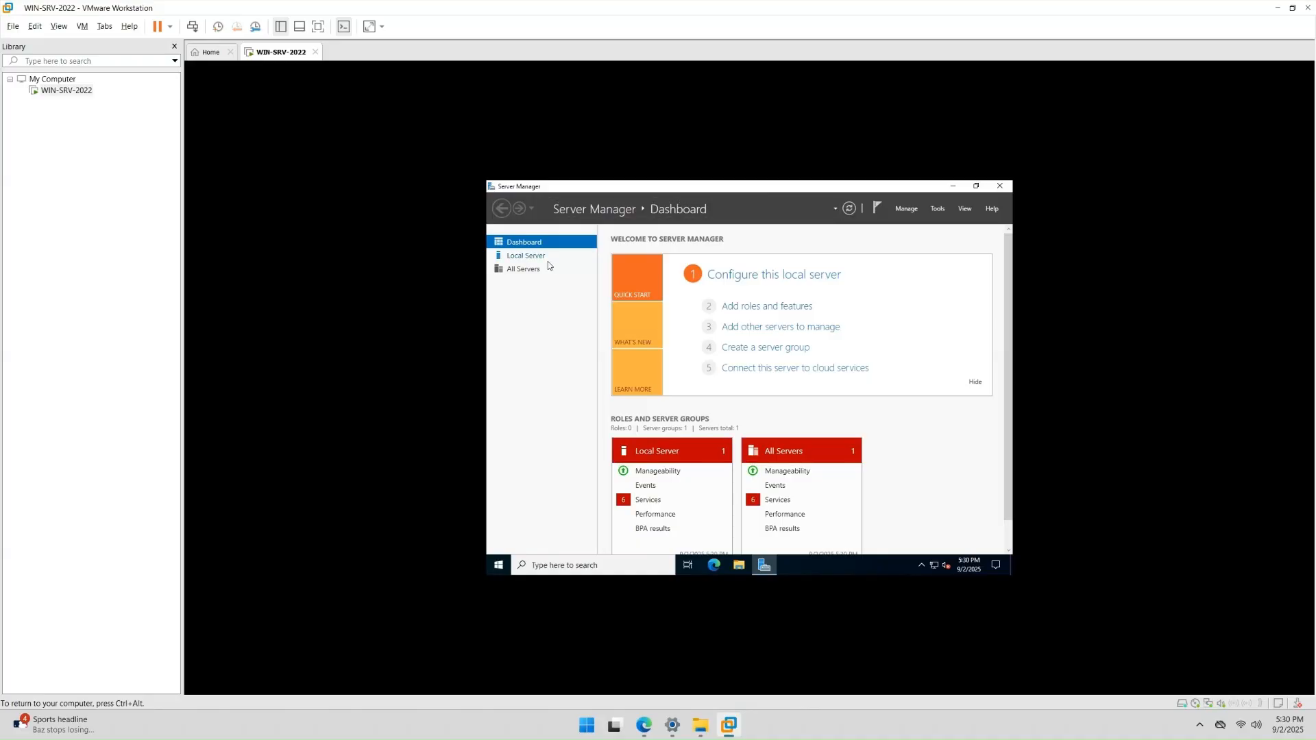
click(520, 258)
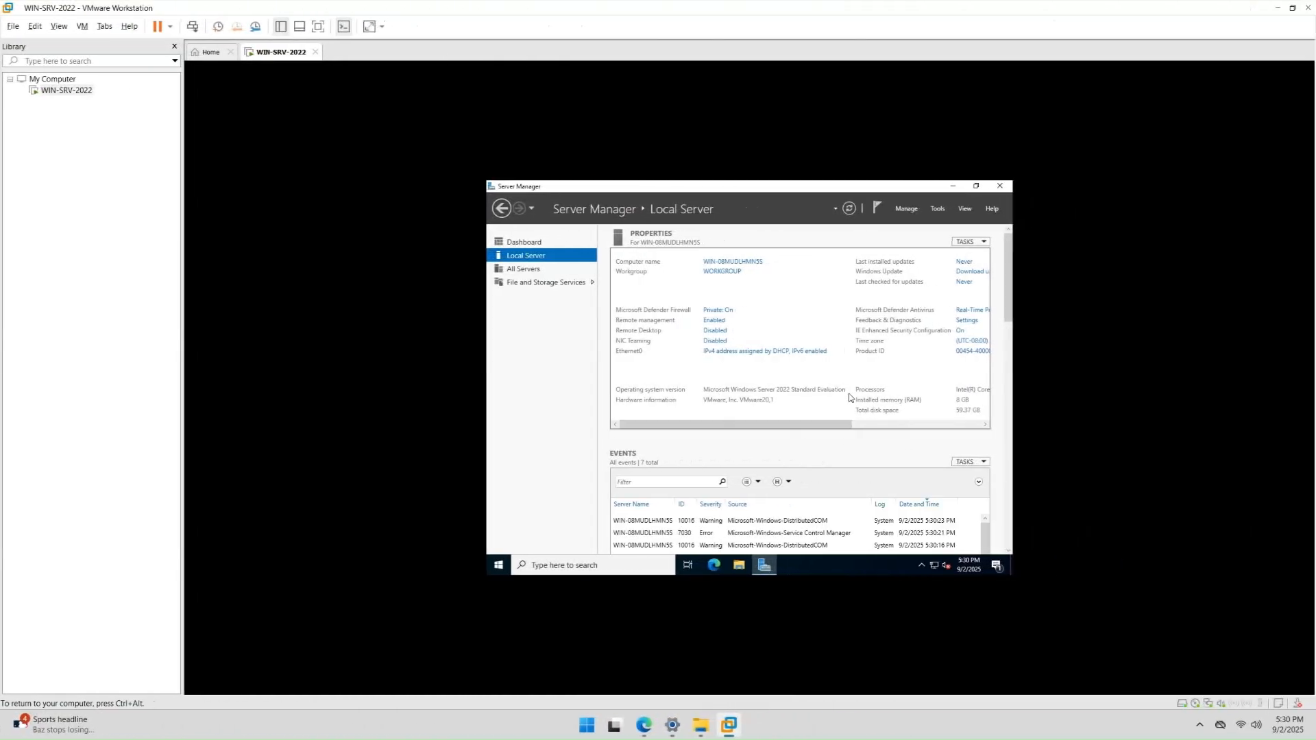
drag(818, 426, 778, 431)
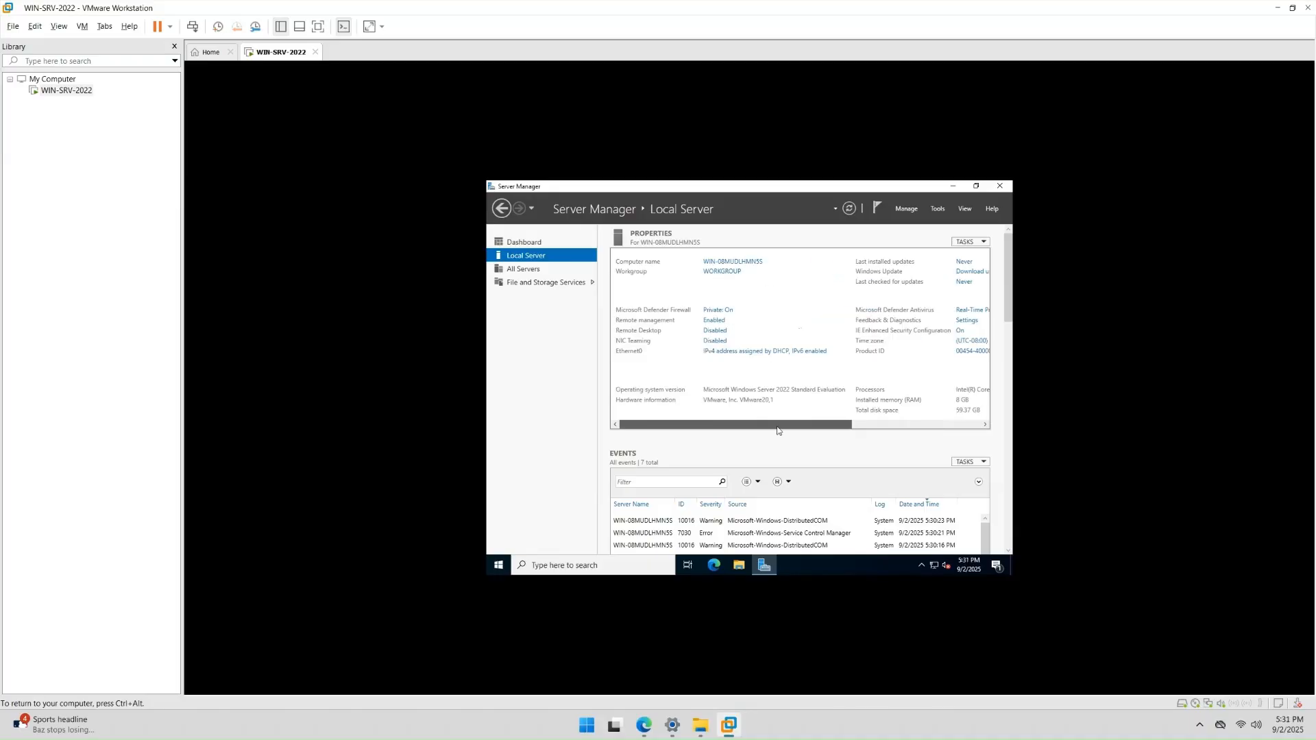
click(953, 187)
- Choose Install VMware Tools... from the WIN-SRV-2022 tab's context menu
click(408, 153)
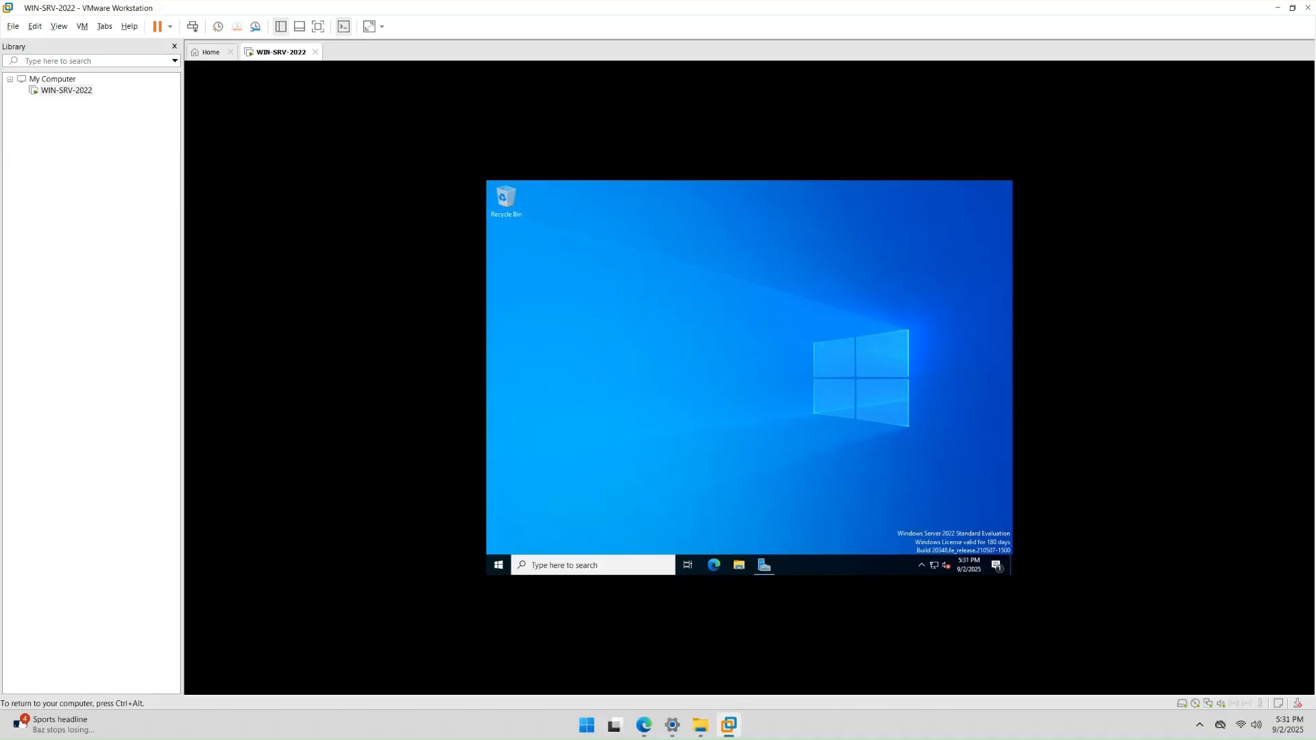
key(super+a)
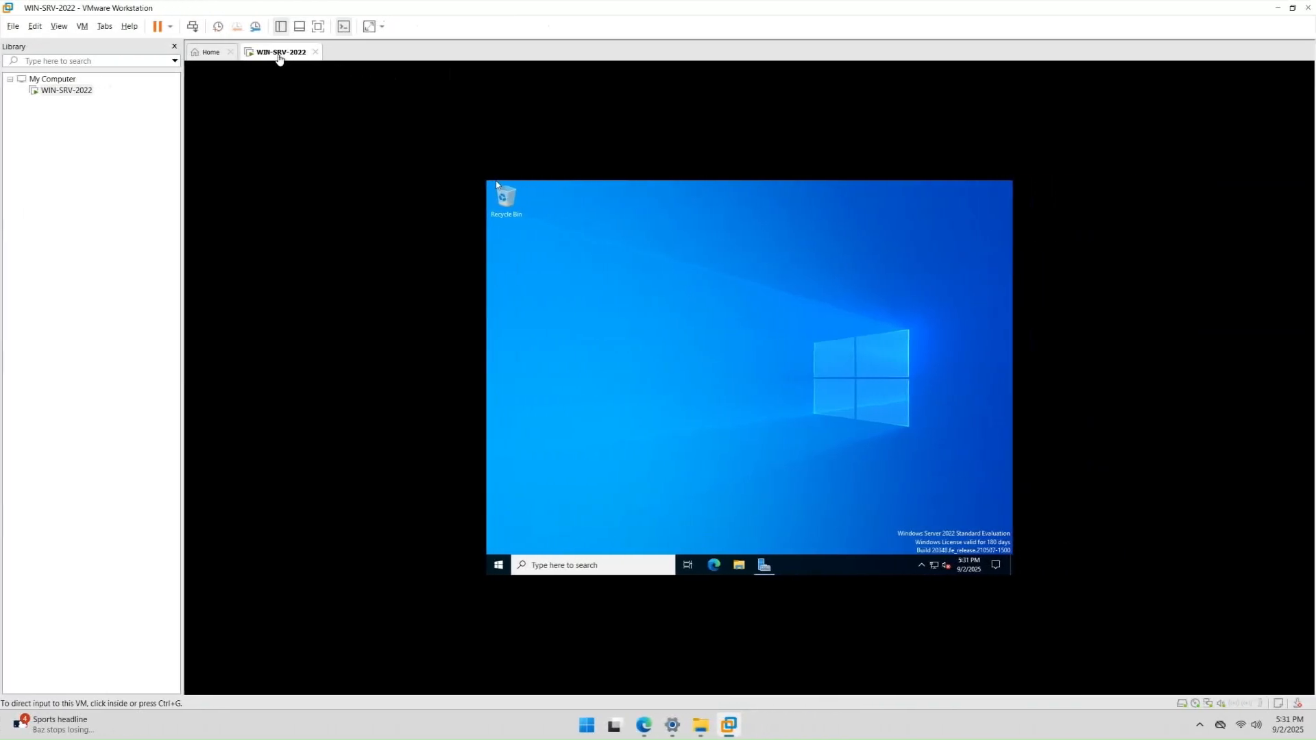
right_click(279, 58)
mouse_move(346, 82)
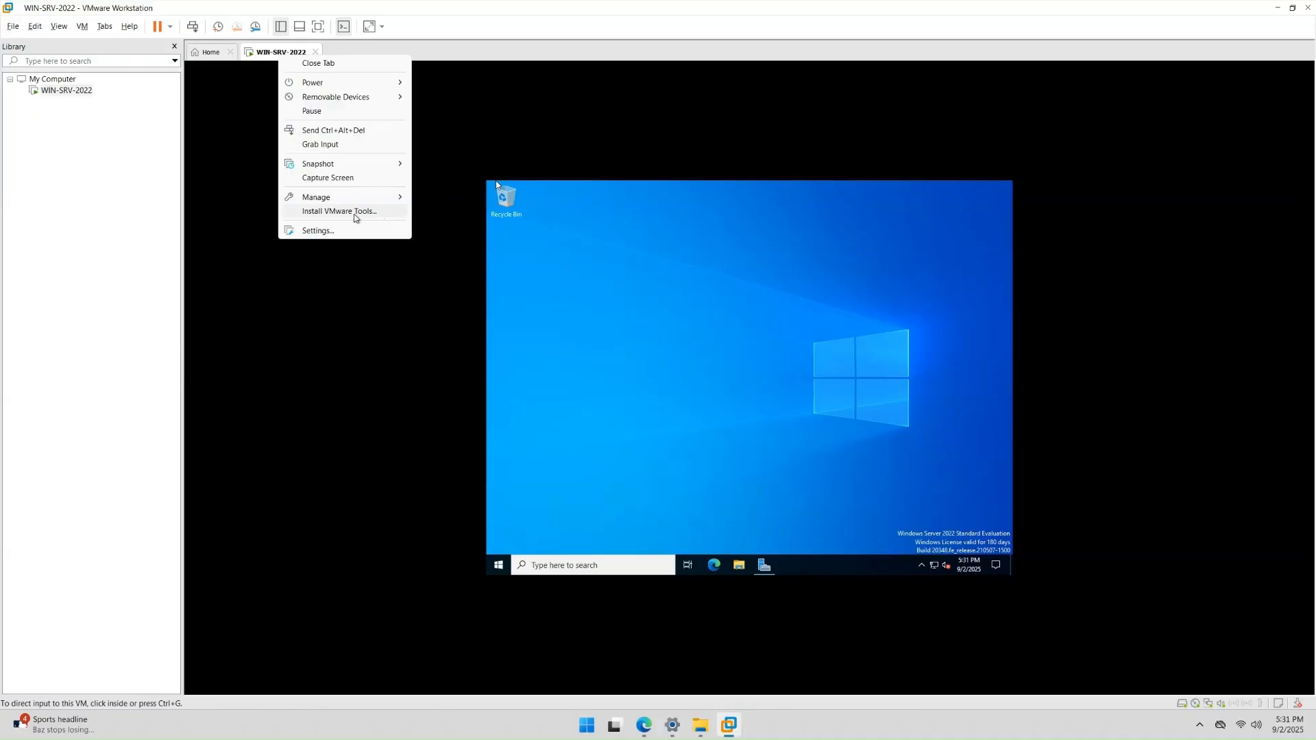
click(358, 217)
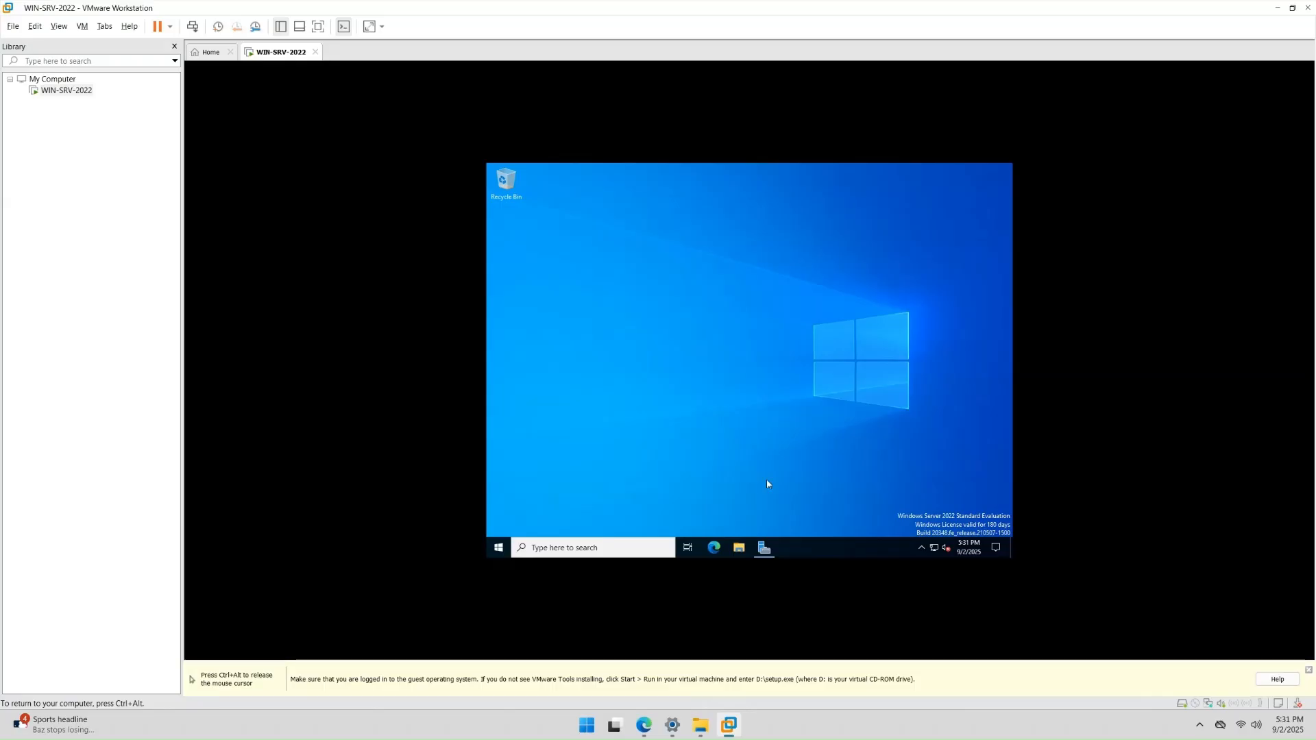
- Run the VMware Tools disc from DVD Drive (D:) in This PC, then refresh the guest desktop
click(739, 551)
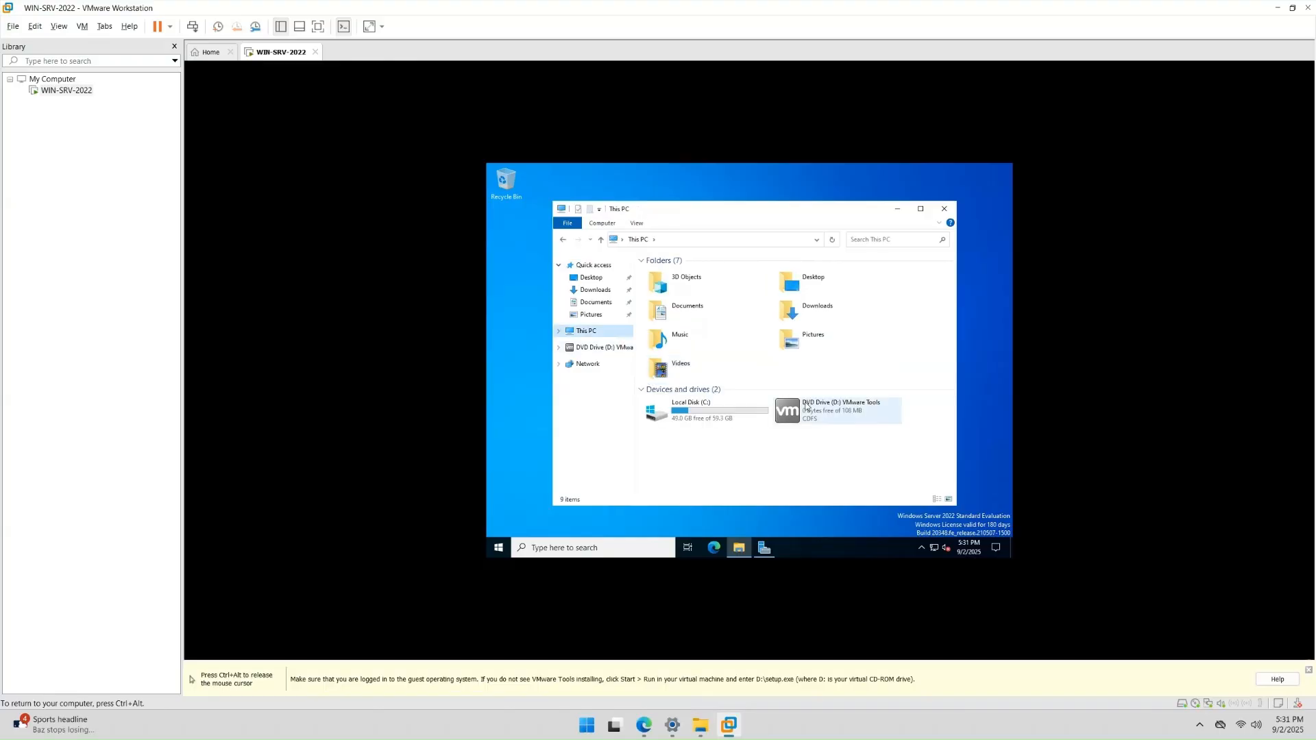
click(820, 411)
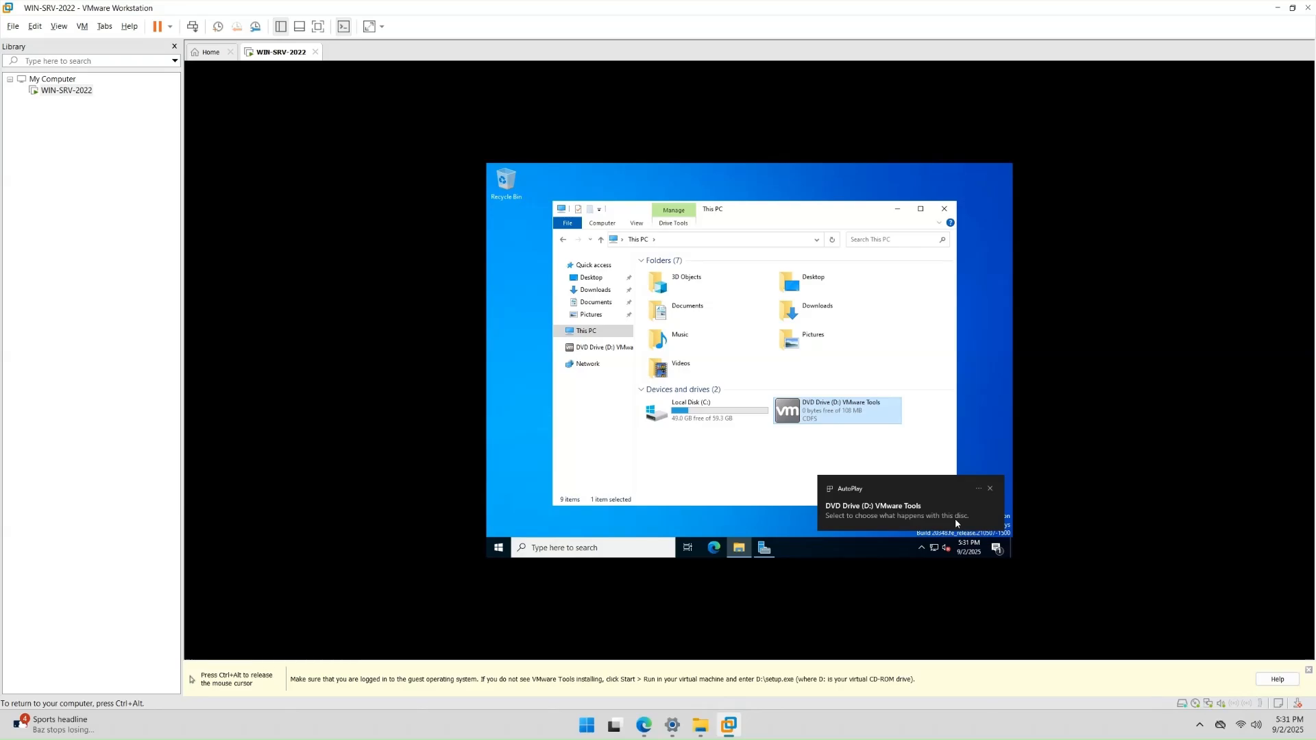
double_click(821, 414)
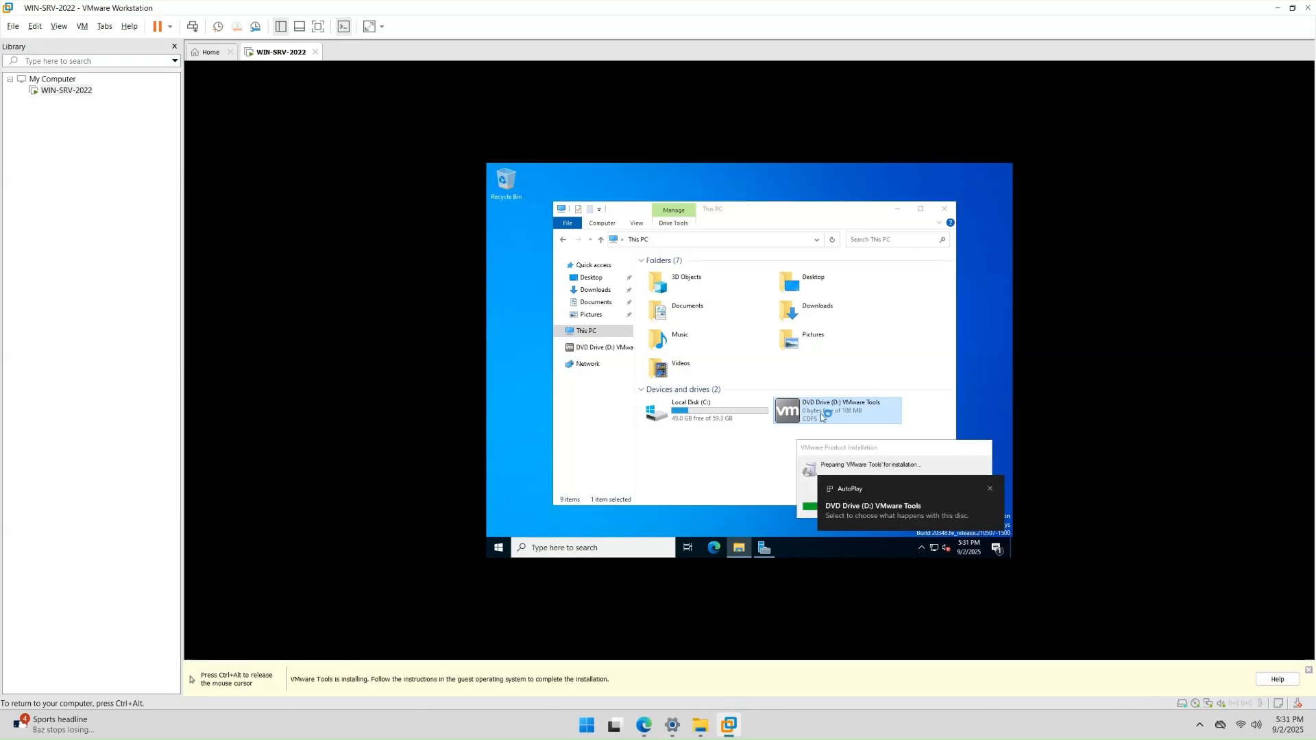
click(897, 207)
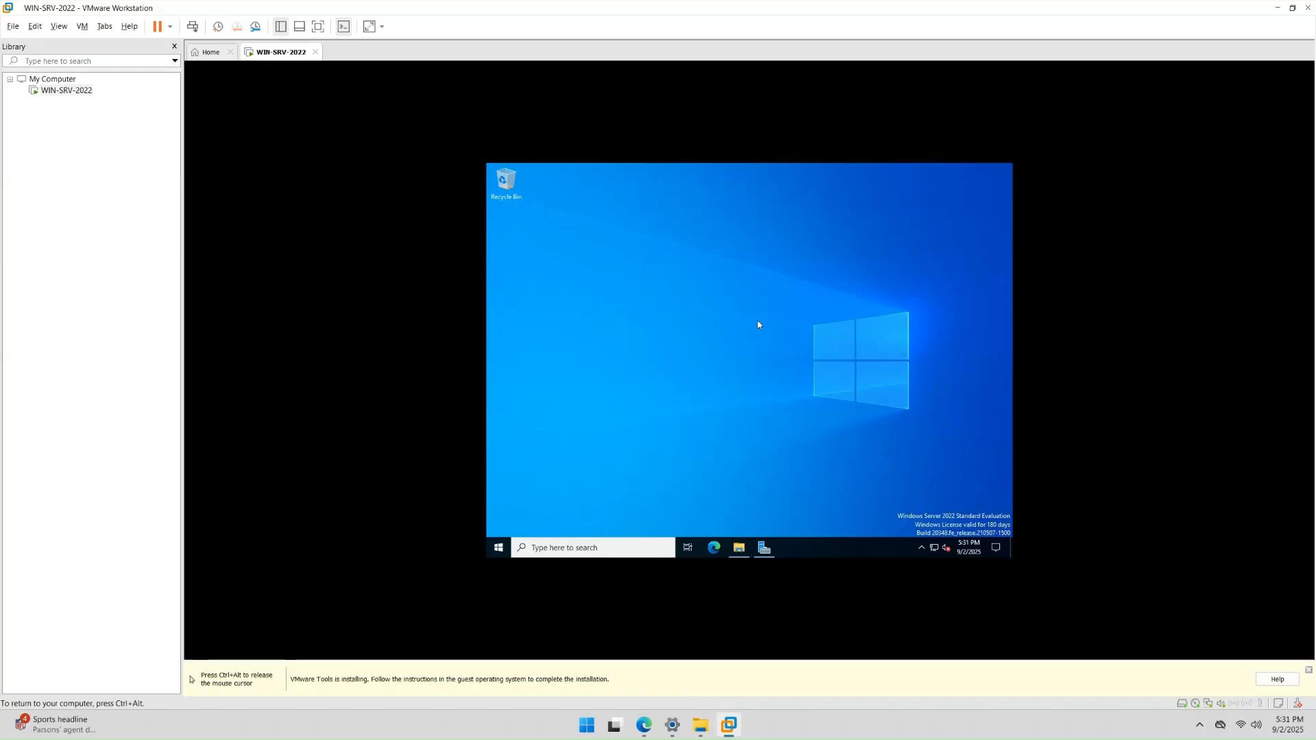
right_click(718, 274)
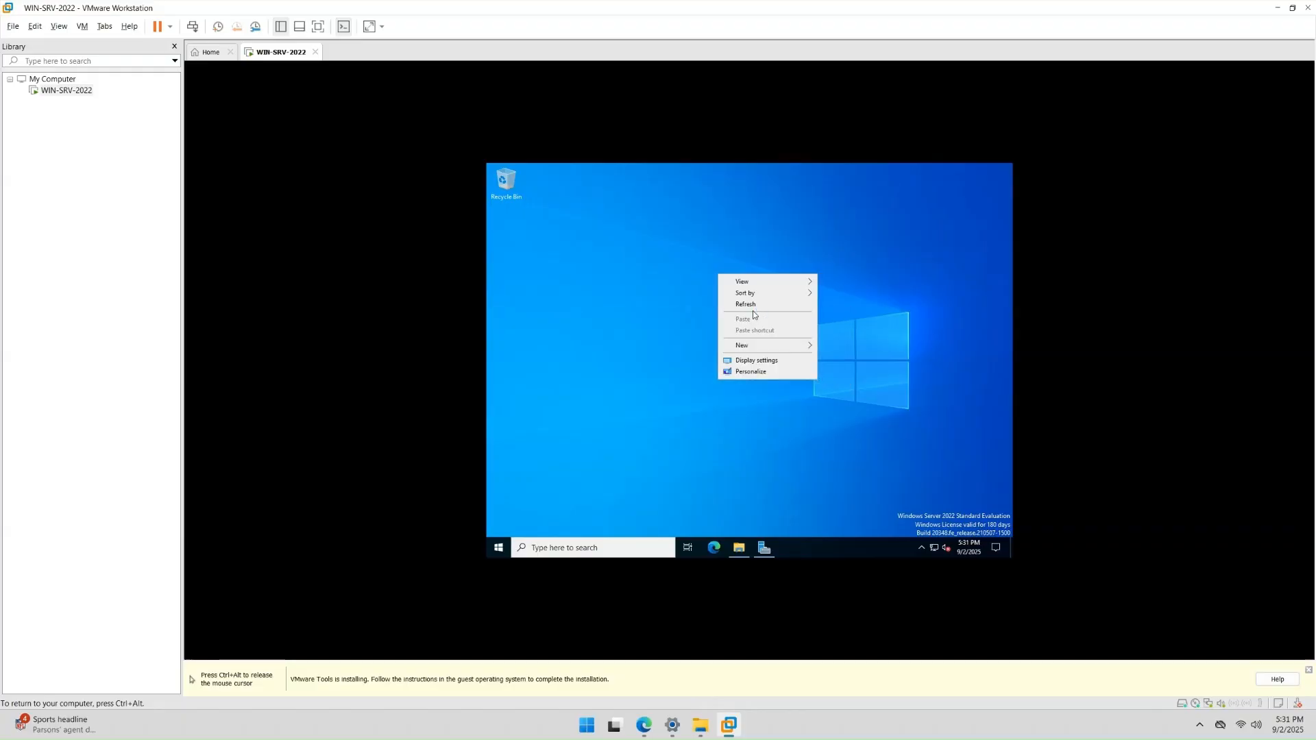
click(753, 308)
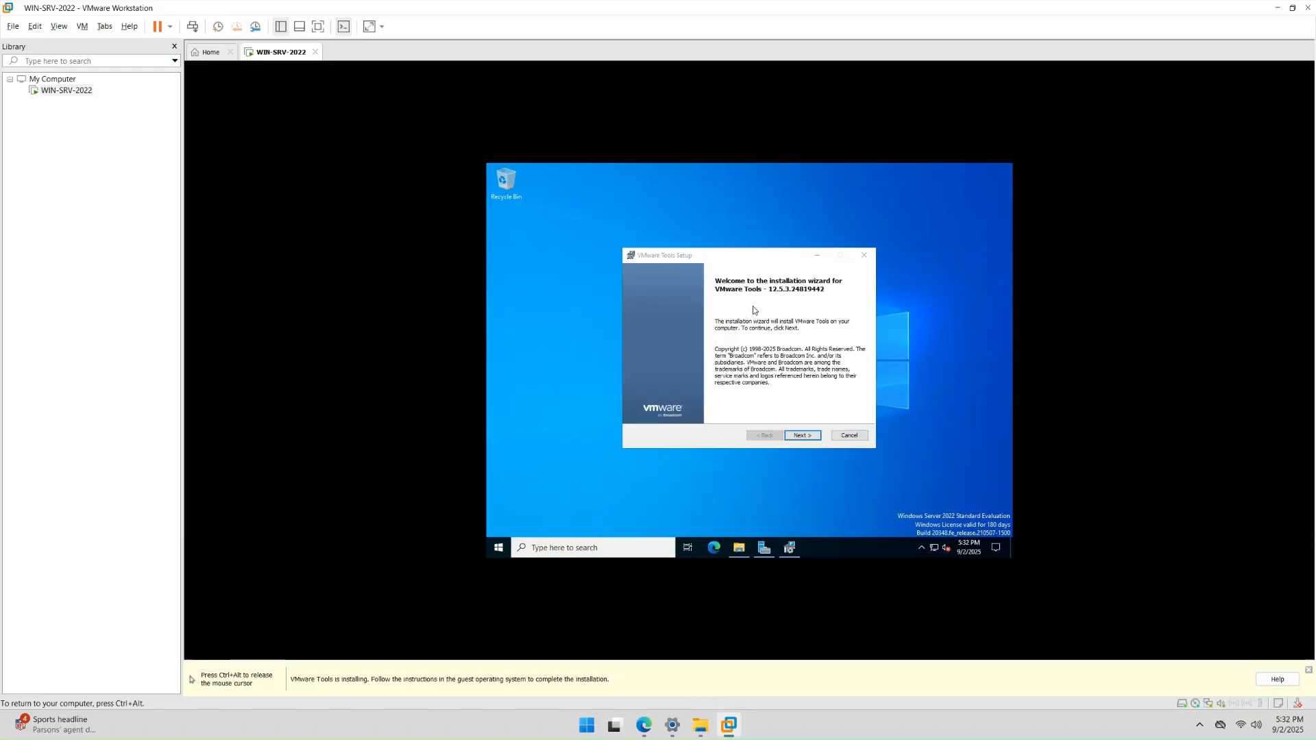
- In VMware Tools Setup, pick the Typical setup type and start the install
click(748, 257)
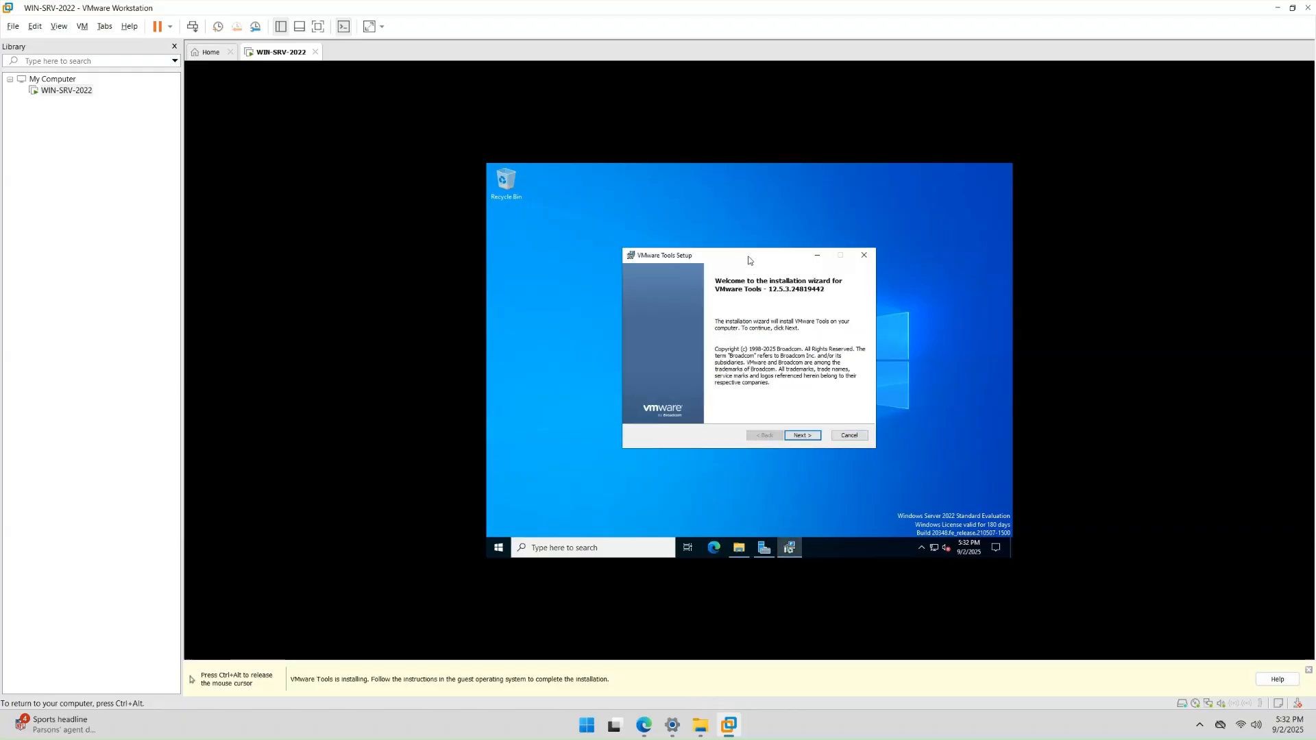
click(801, 437)
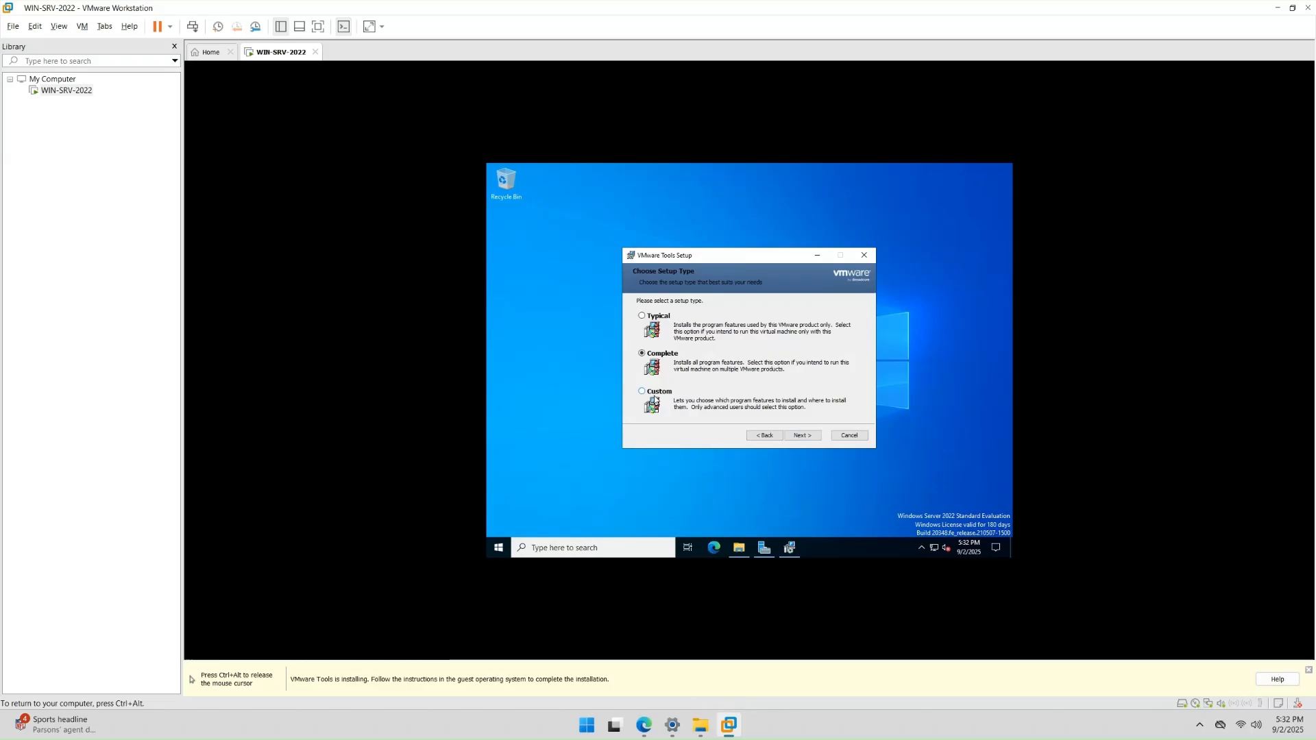
click(656, 392)
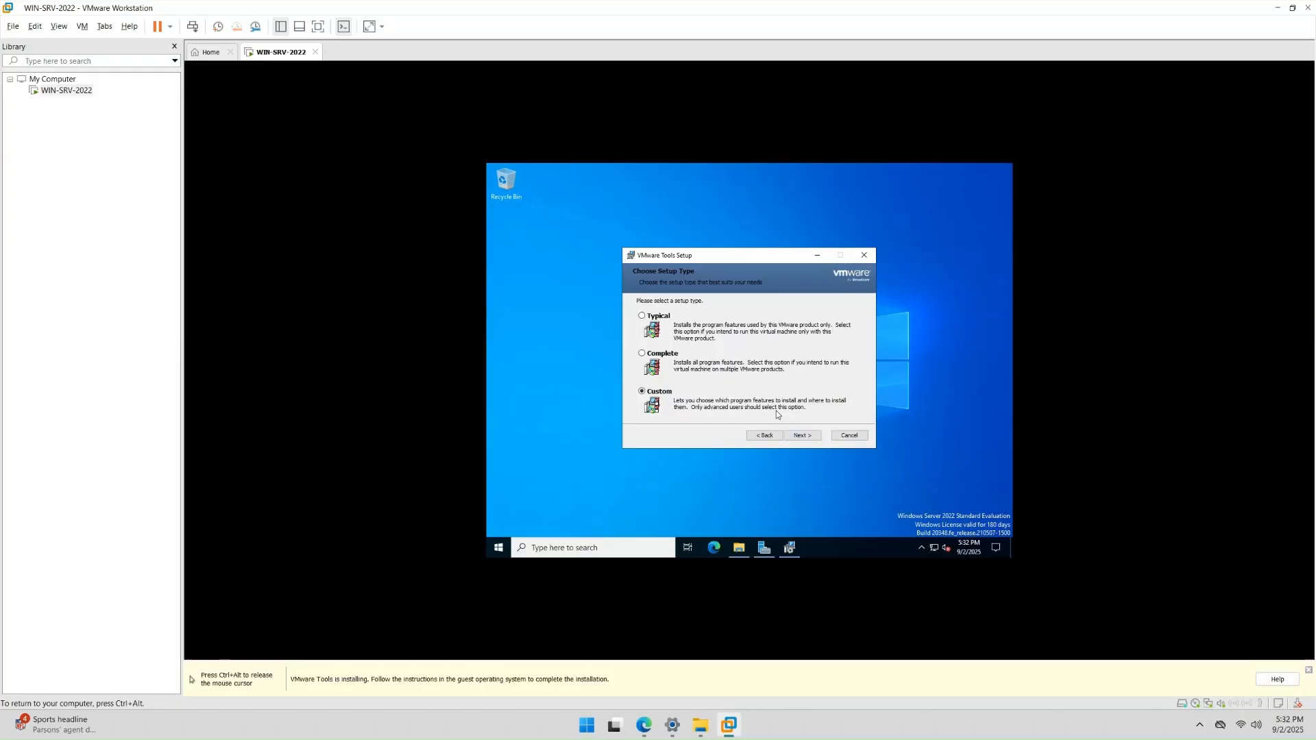
click(644, 317)
click(803, 436)
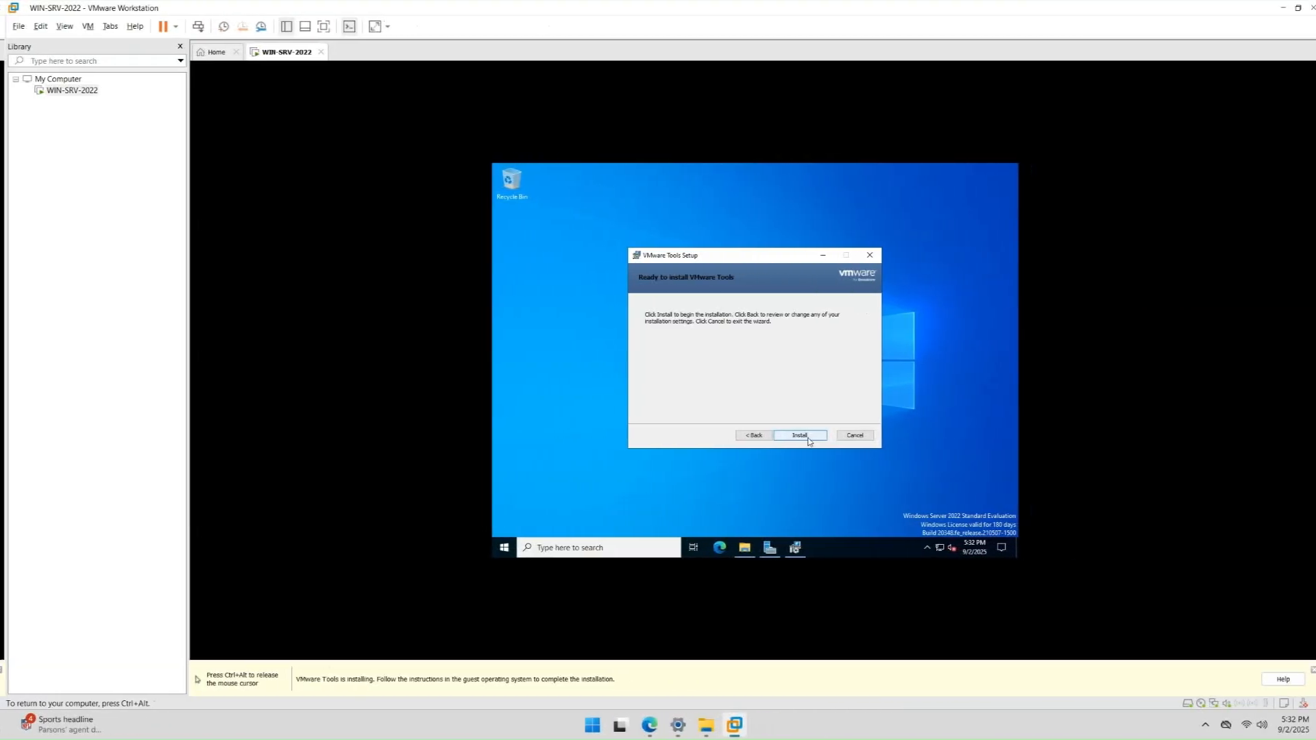
click(795, 436)
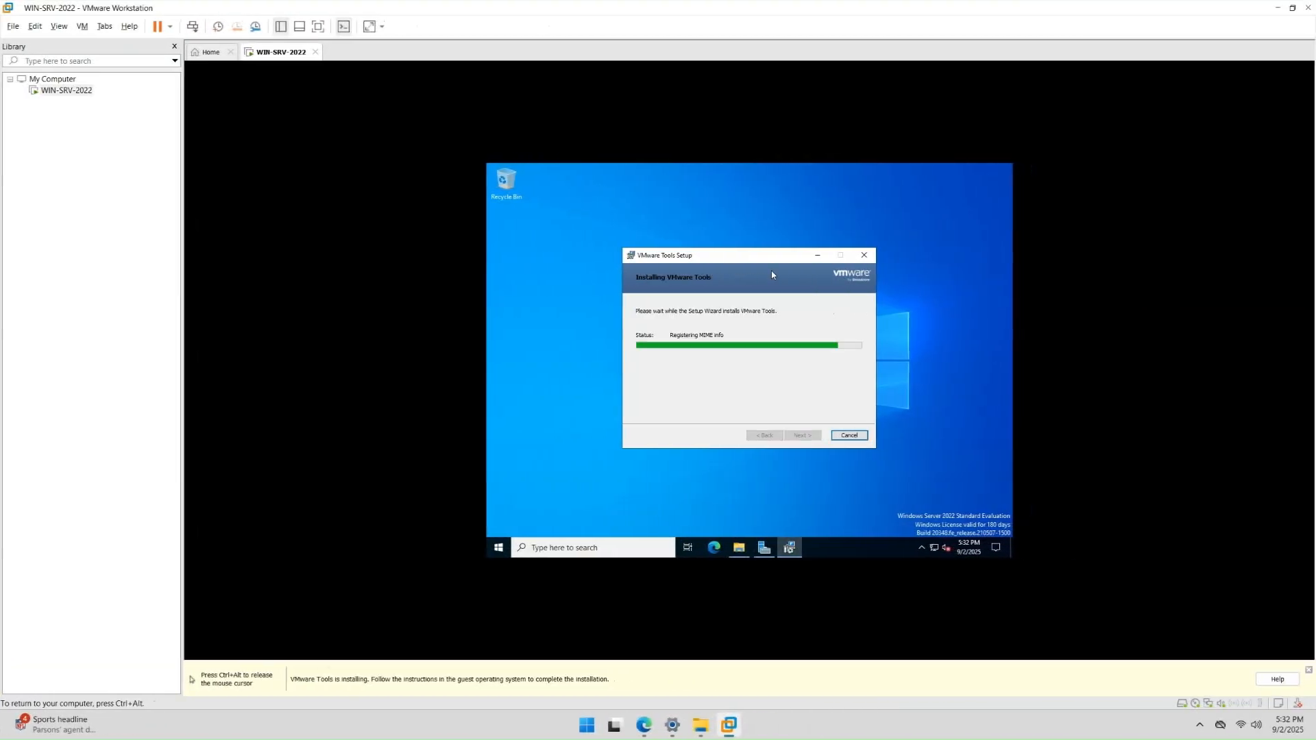
- Finish the VMware Tools wizard and accept restarting the guest now
drag(750, 258, 745, 224)
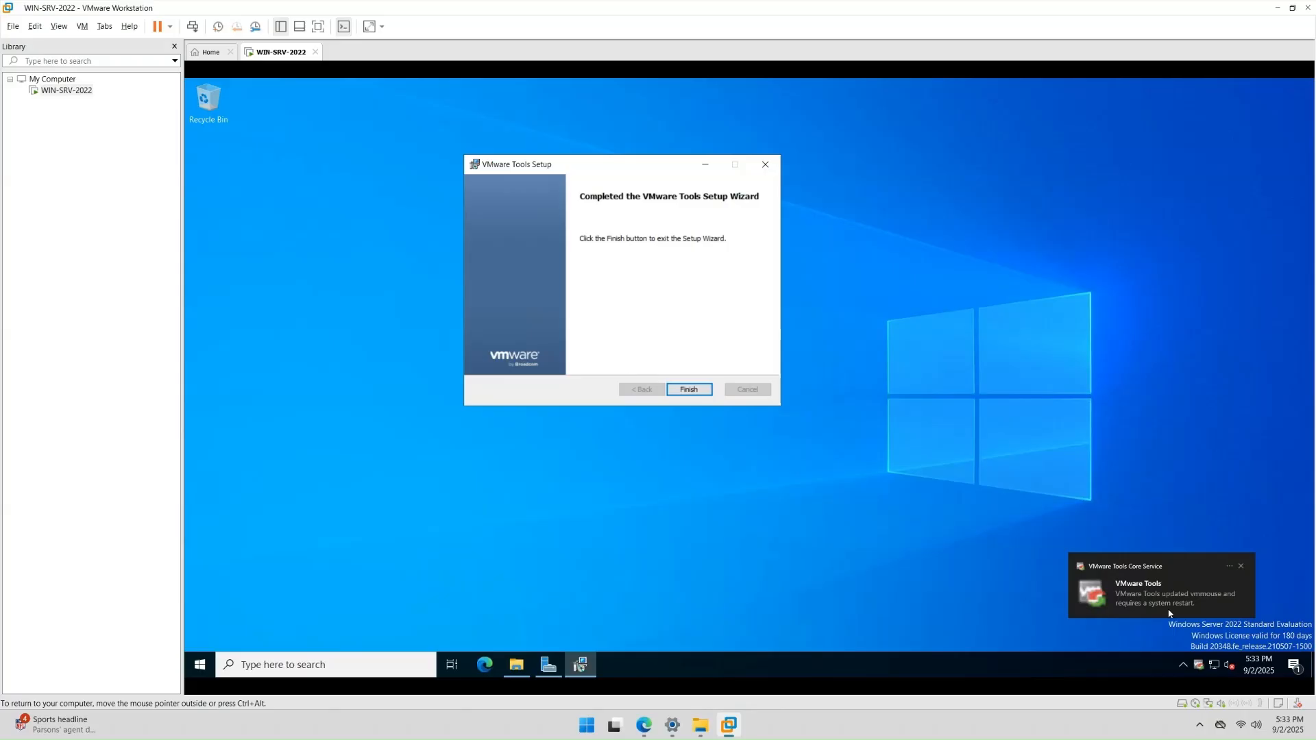
click(697, 390)
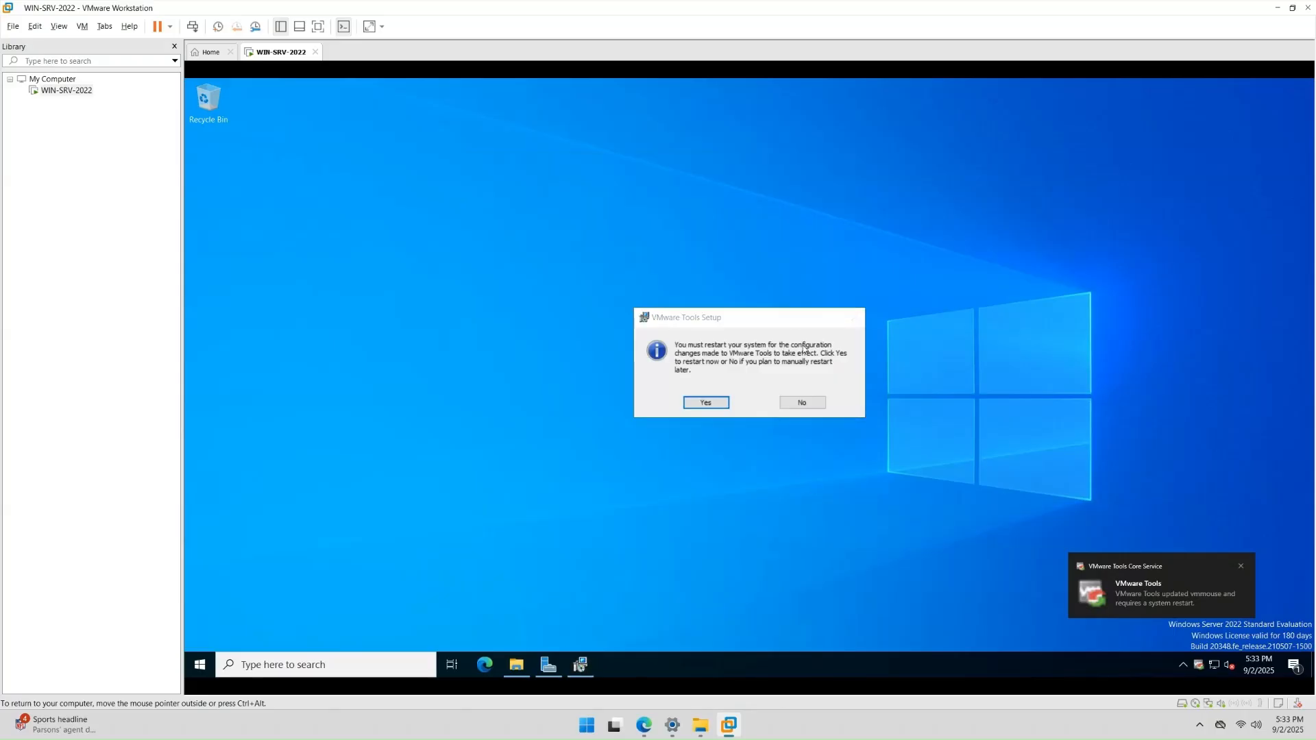
click(706, 402)
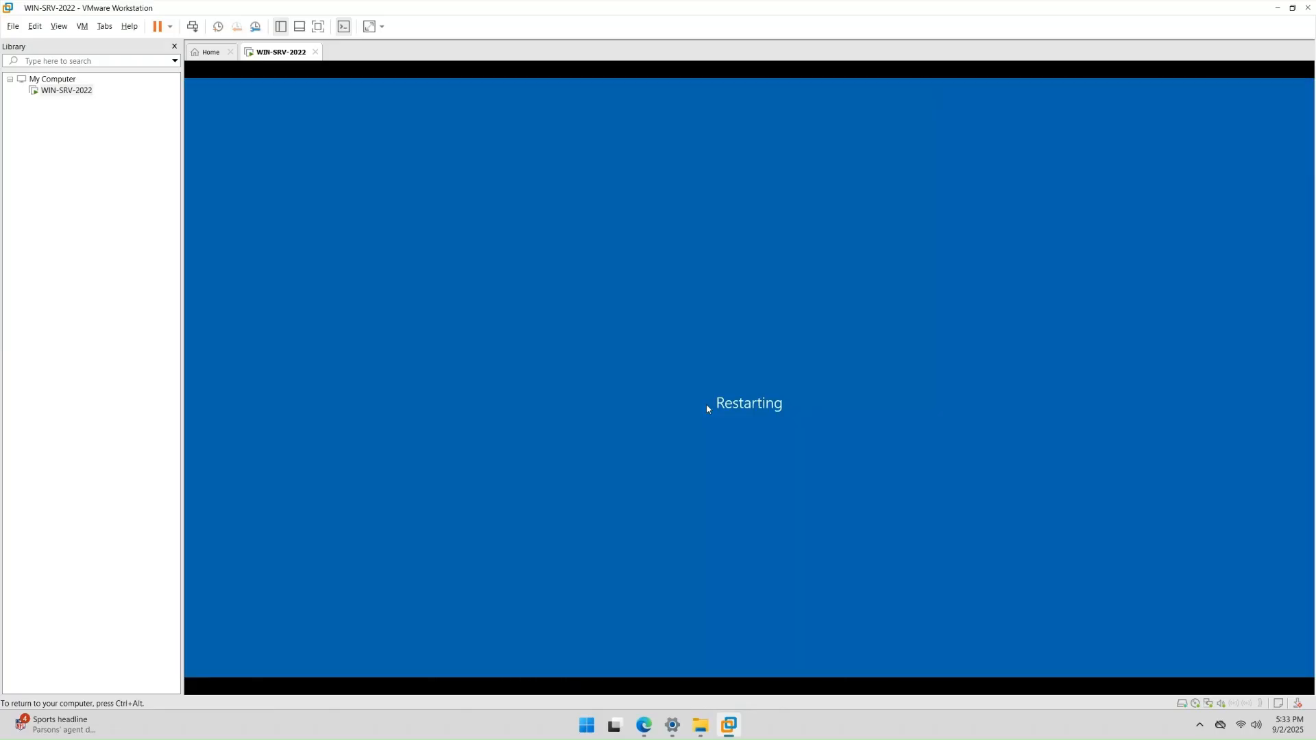
- Disconnect the Windows Server ISO from the VM's CD/DVD (SATA) drive
right_click(269, 52)
mouse_move(347, 91)
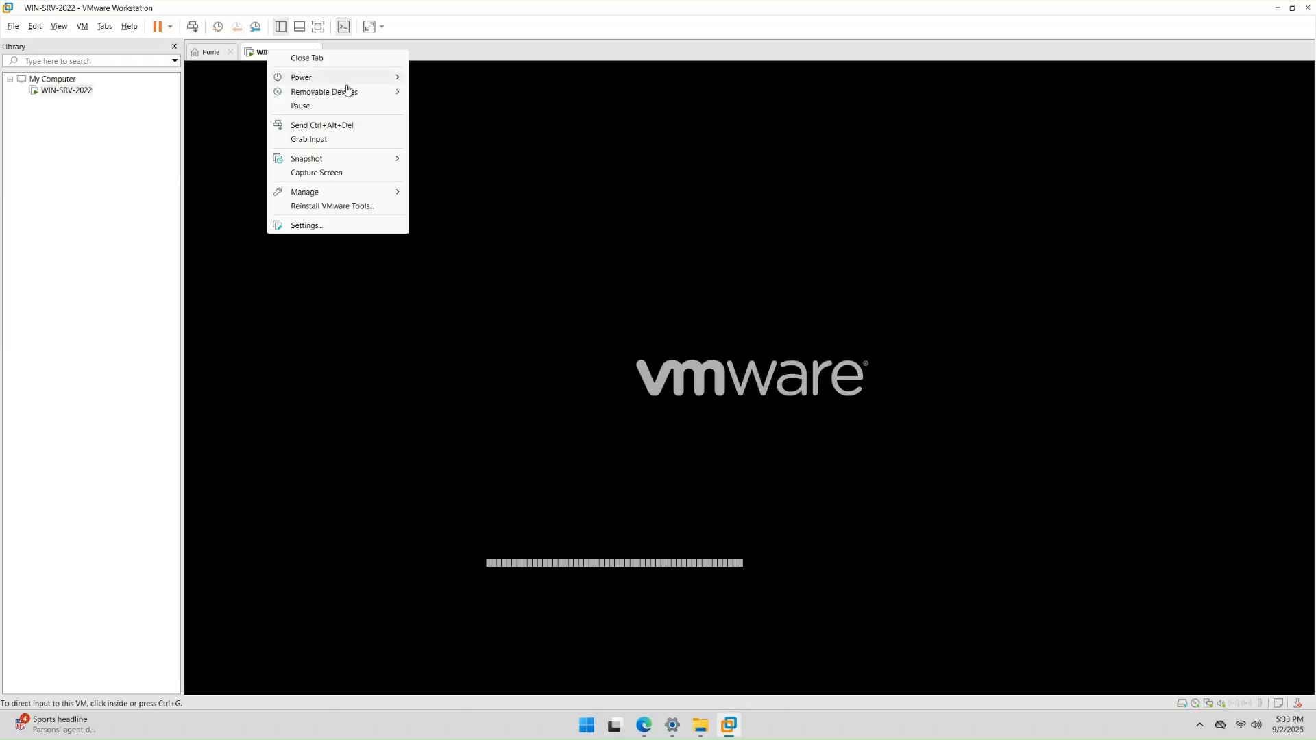
mouse_move(478, 93)
click(677, 94)
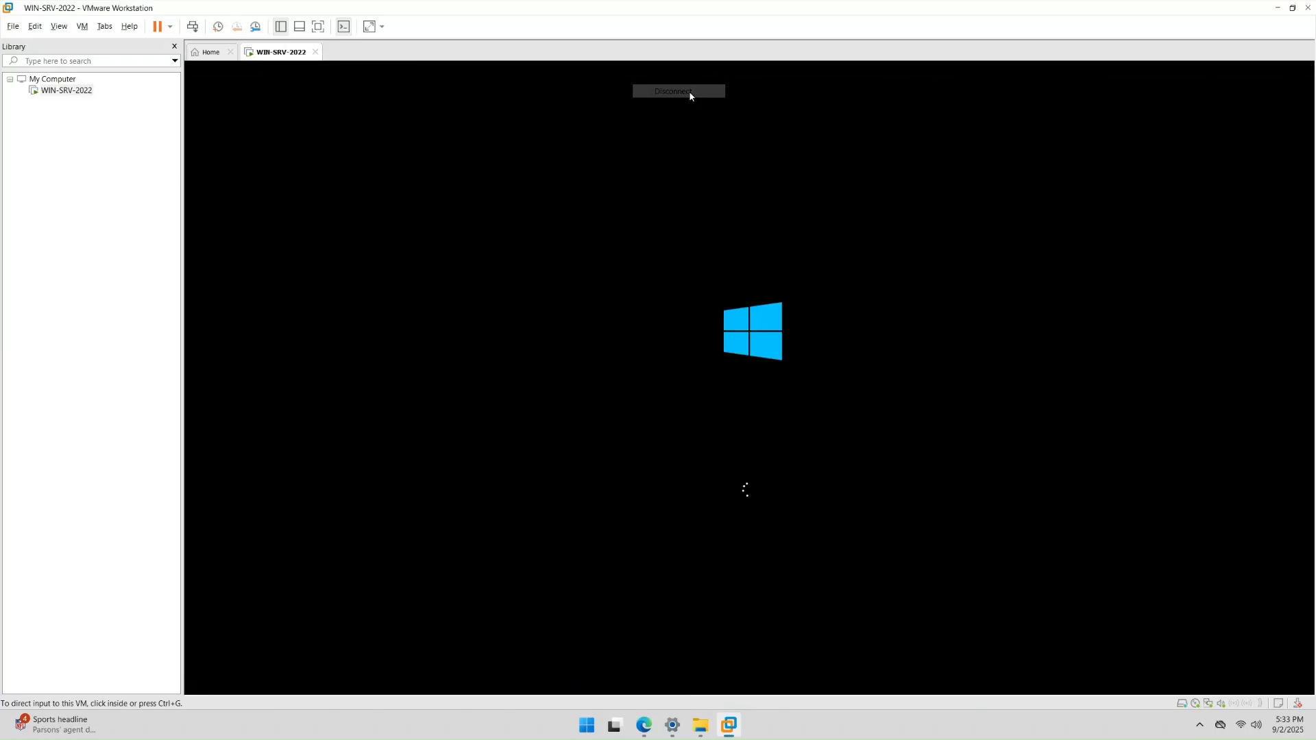
- In the VM settings, uncheck Connect at power on for the CD/DVD drive and save
right_click(274, 54)
click(363, 229)
click(514, 215)
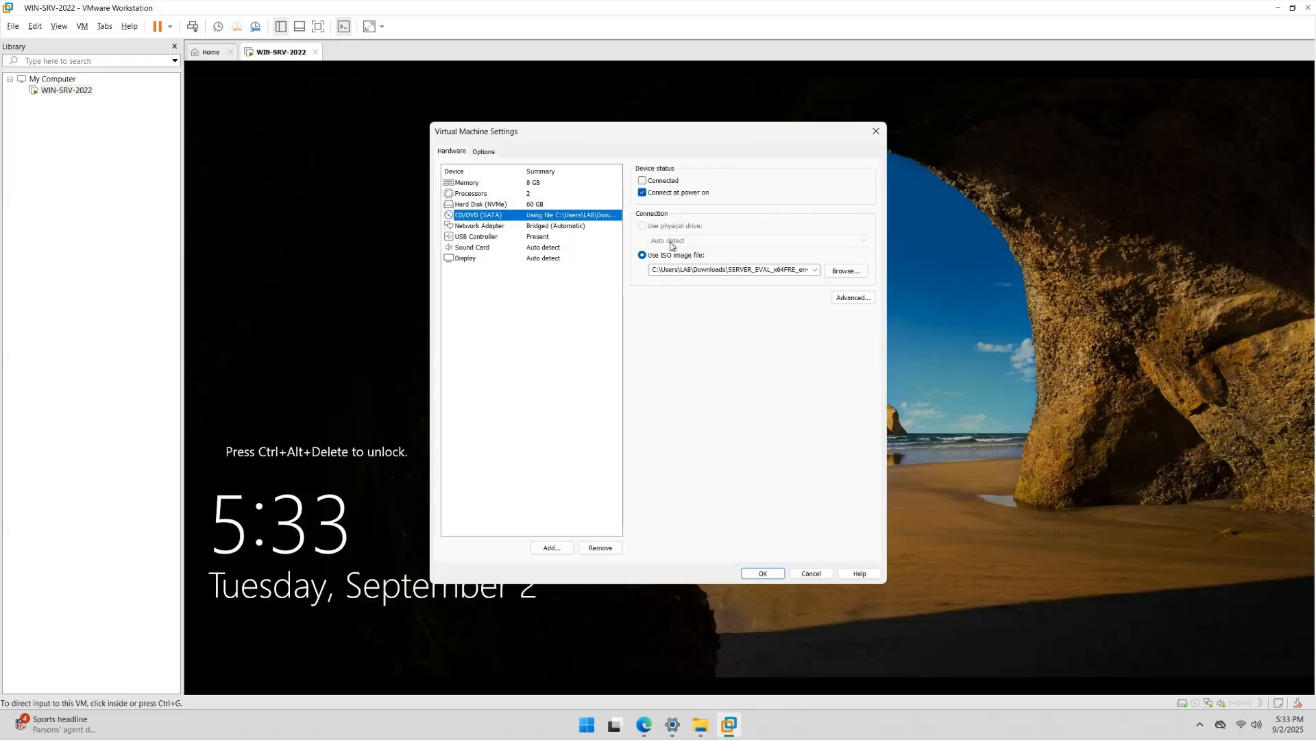
click(642, 193)
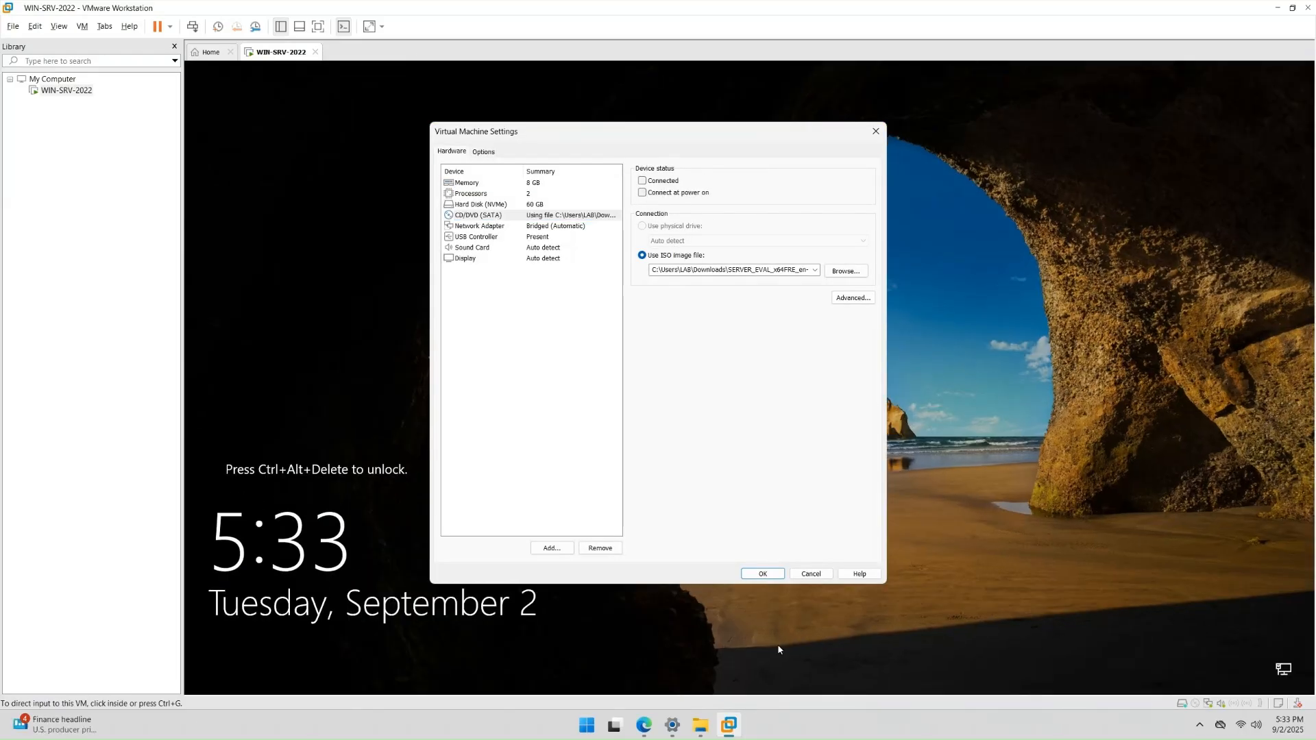
click(764, 571)
- Send Ctrl+Alt+Del to the guest and sign in with the administrator password
click(192, 26)
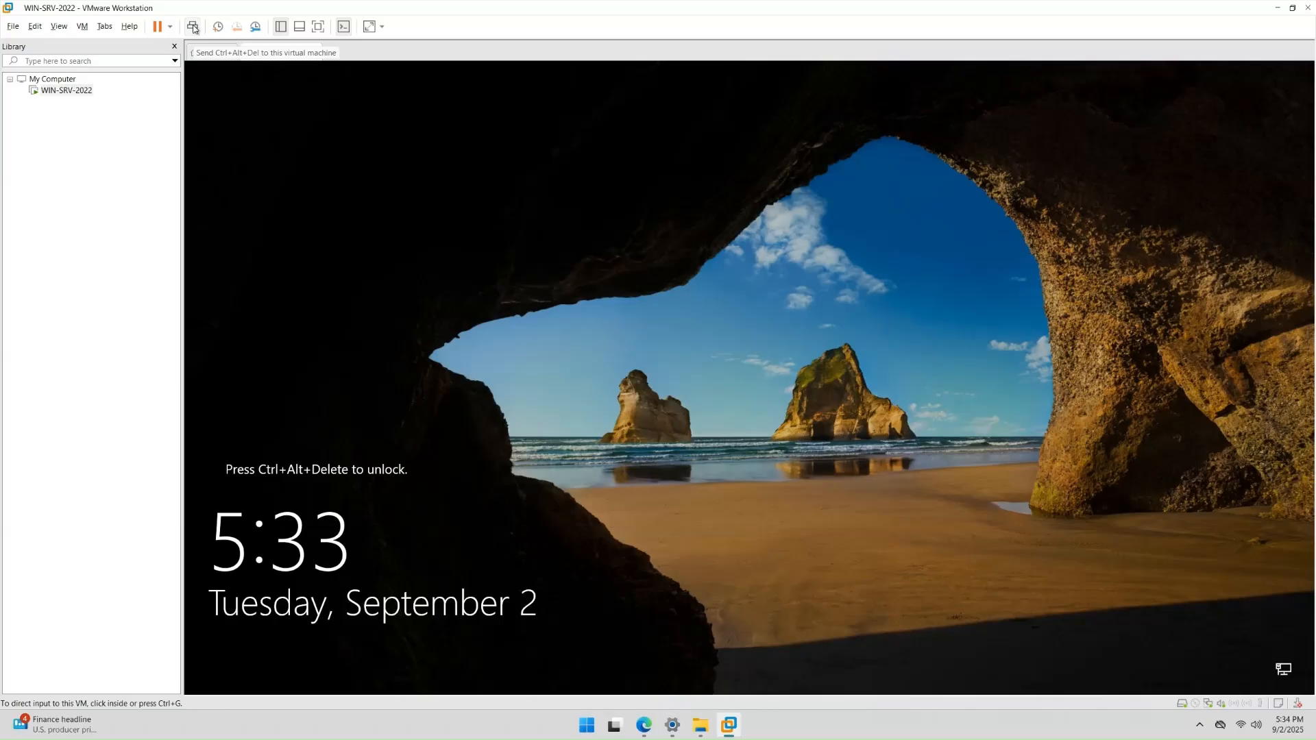
text(P@ssw0rd12)
key(Return)
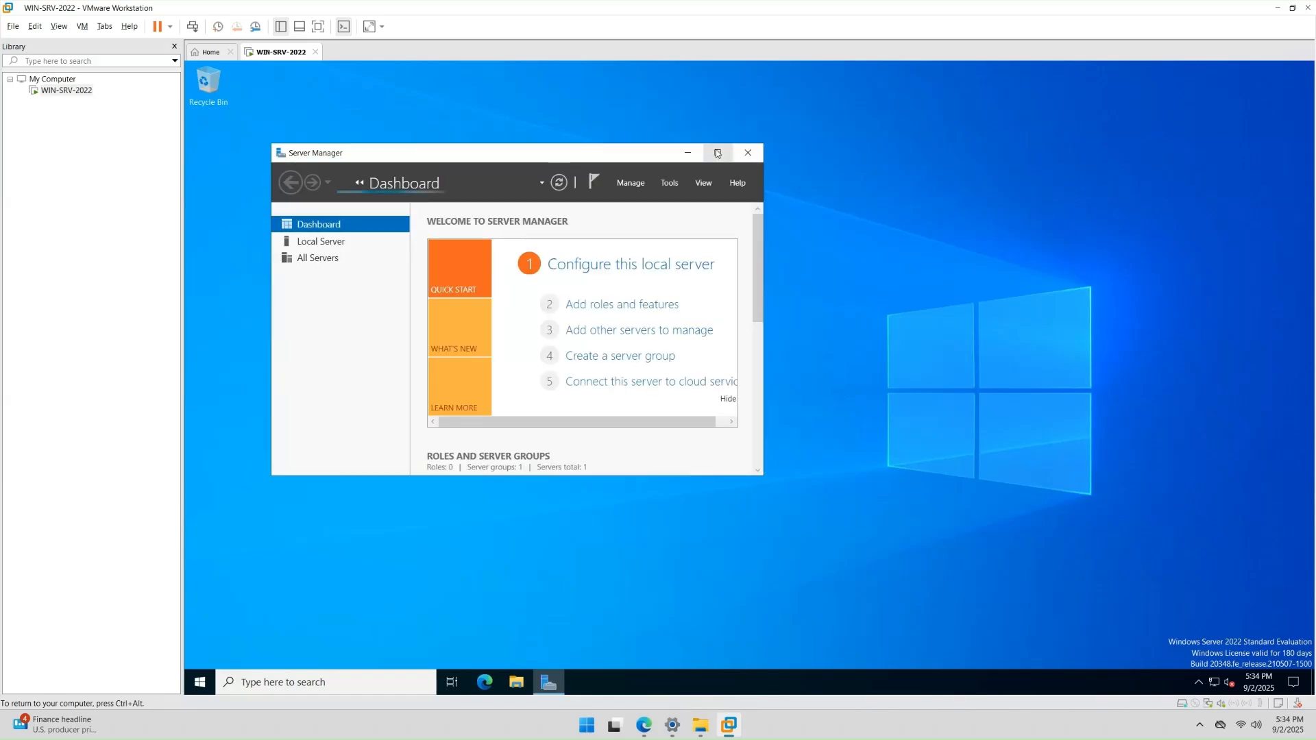
- Maximize Server Manager, check the Tools and Manage menus, then open the Local Server page
click(717, 153)
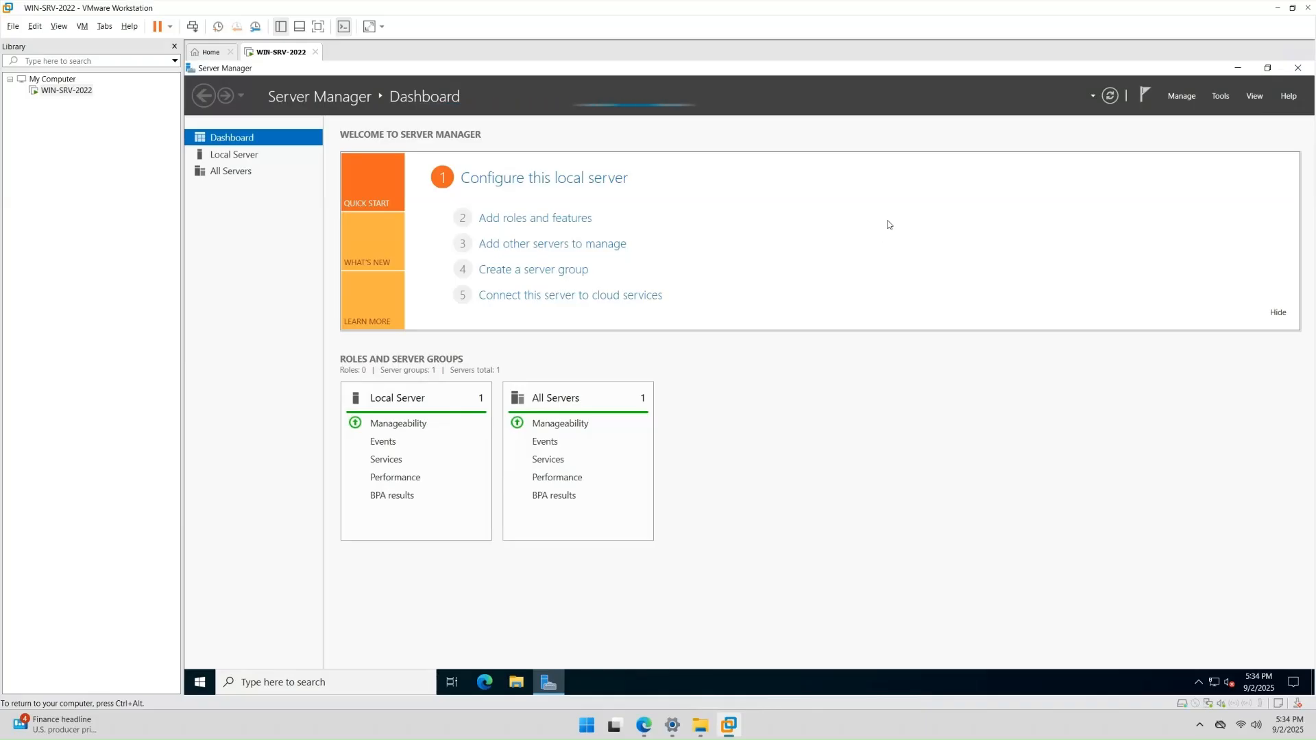
click(1220, 96)
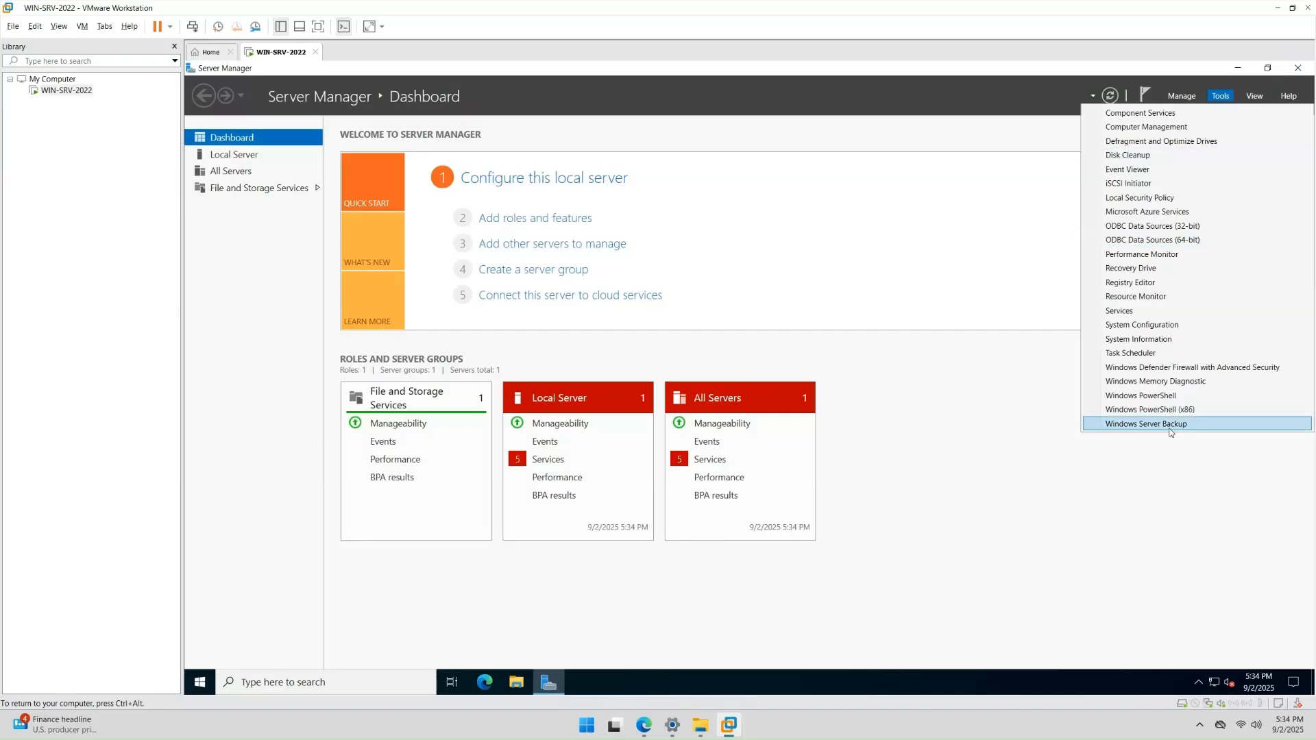
click(1188, 98)
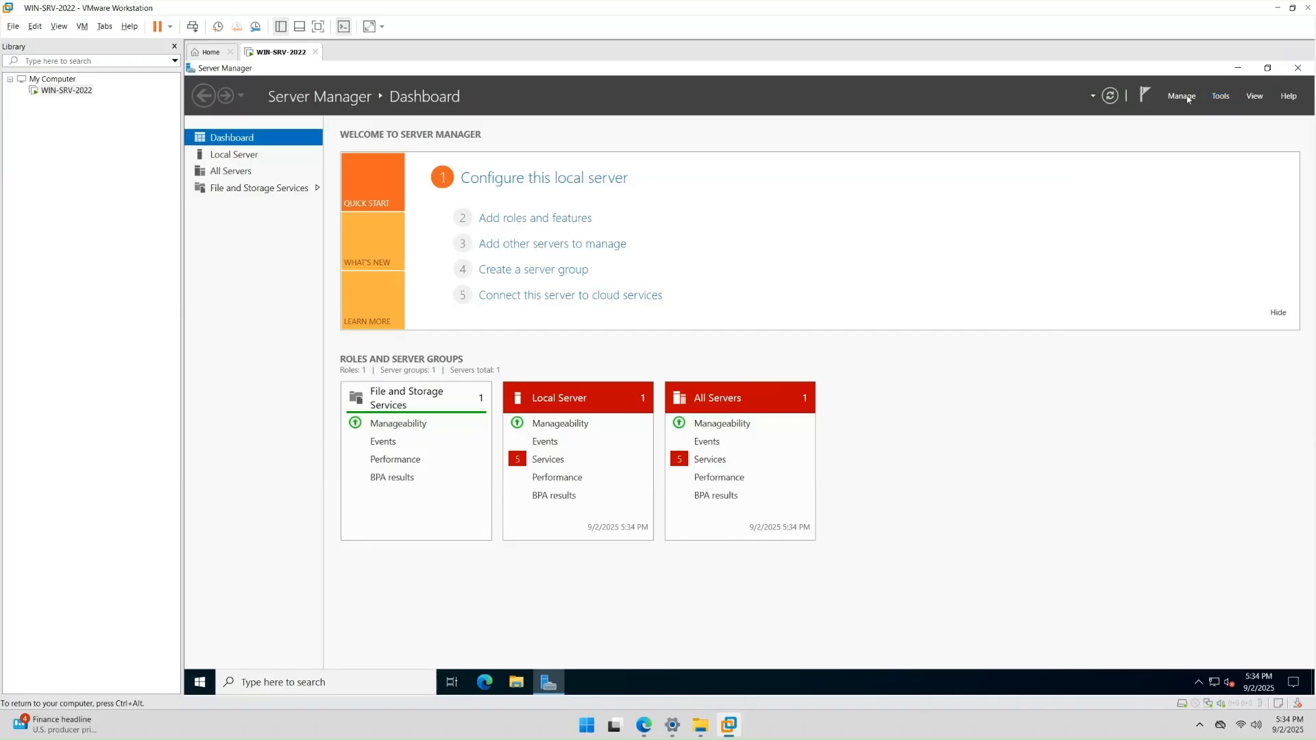
click(1188, 98)
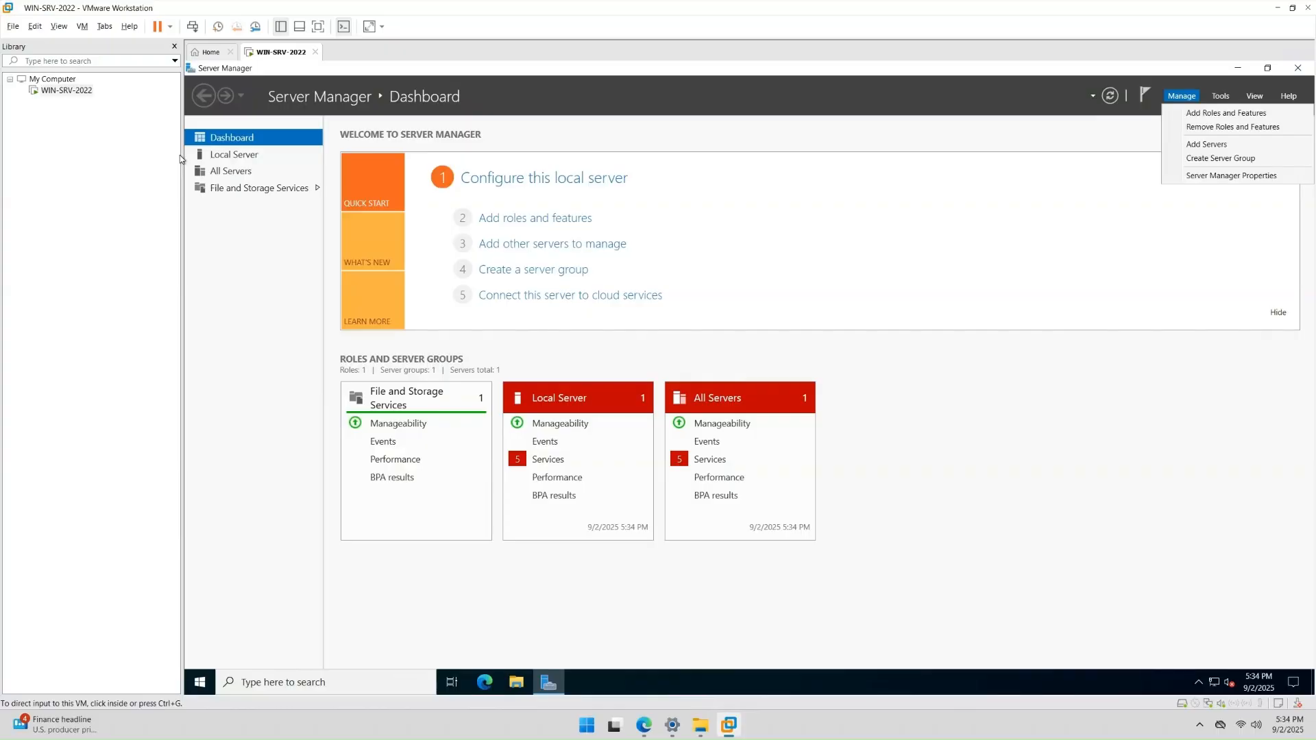
click(234, 156)
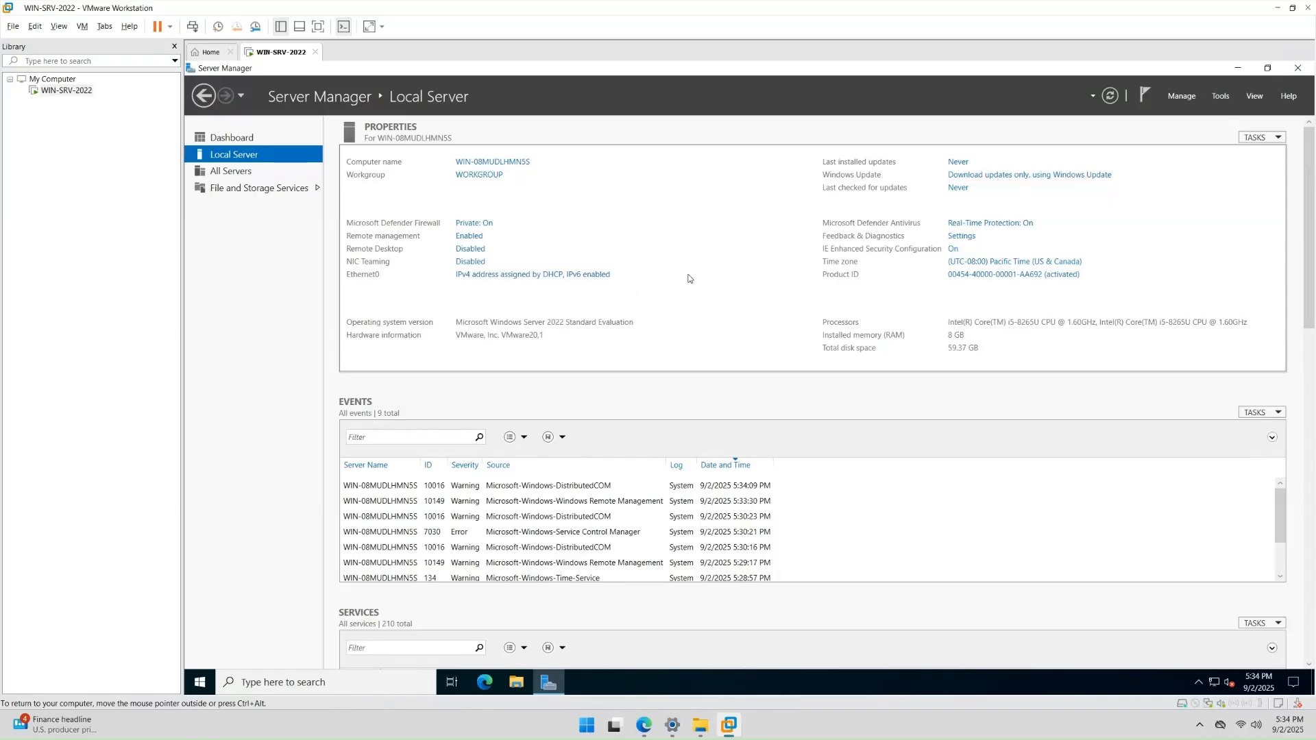
- Change the guest computer name to WIN-SRV-2022 in System Properties
click(512, 167)
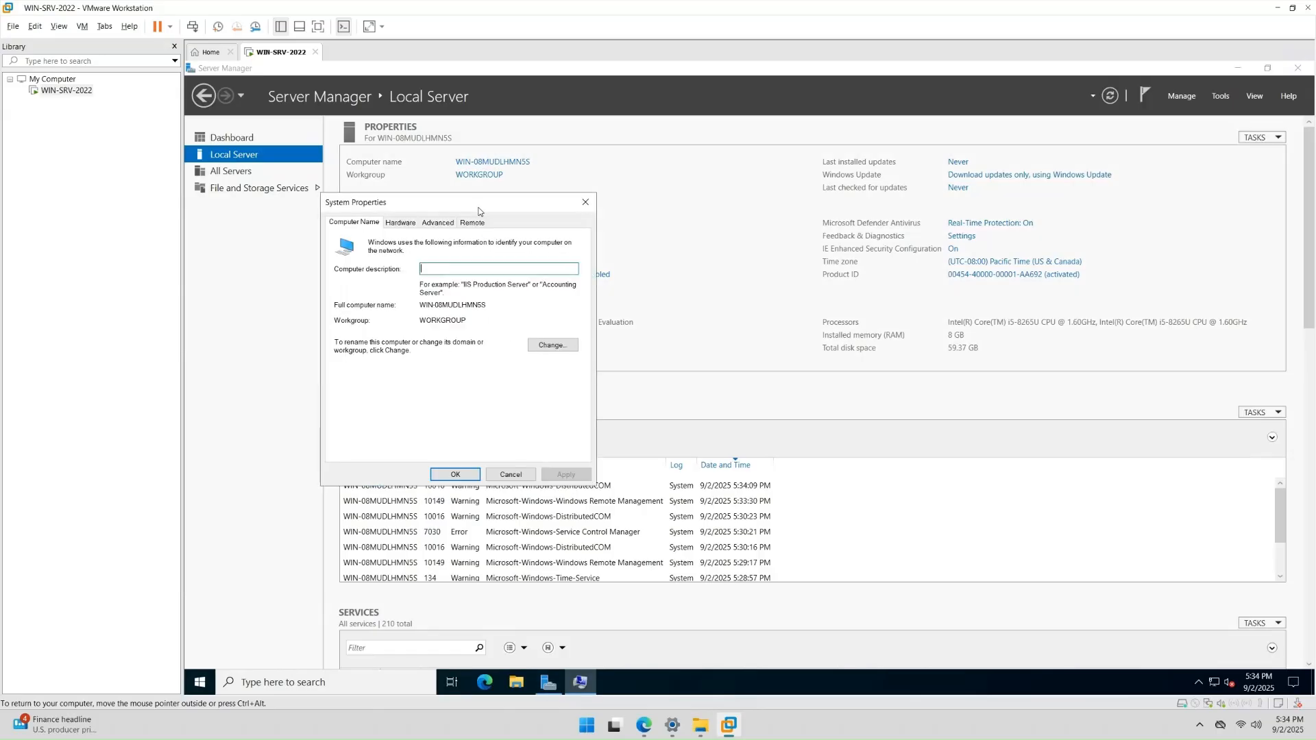
drag(476, 209, 788, 170)
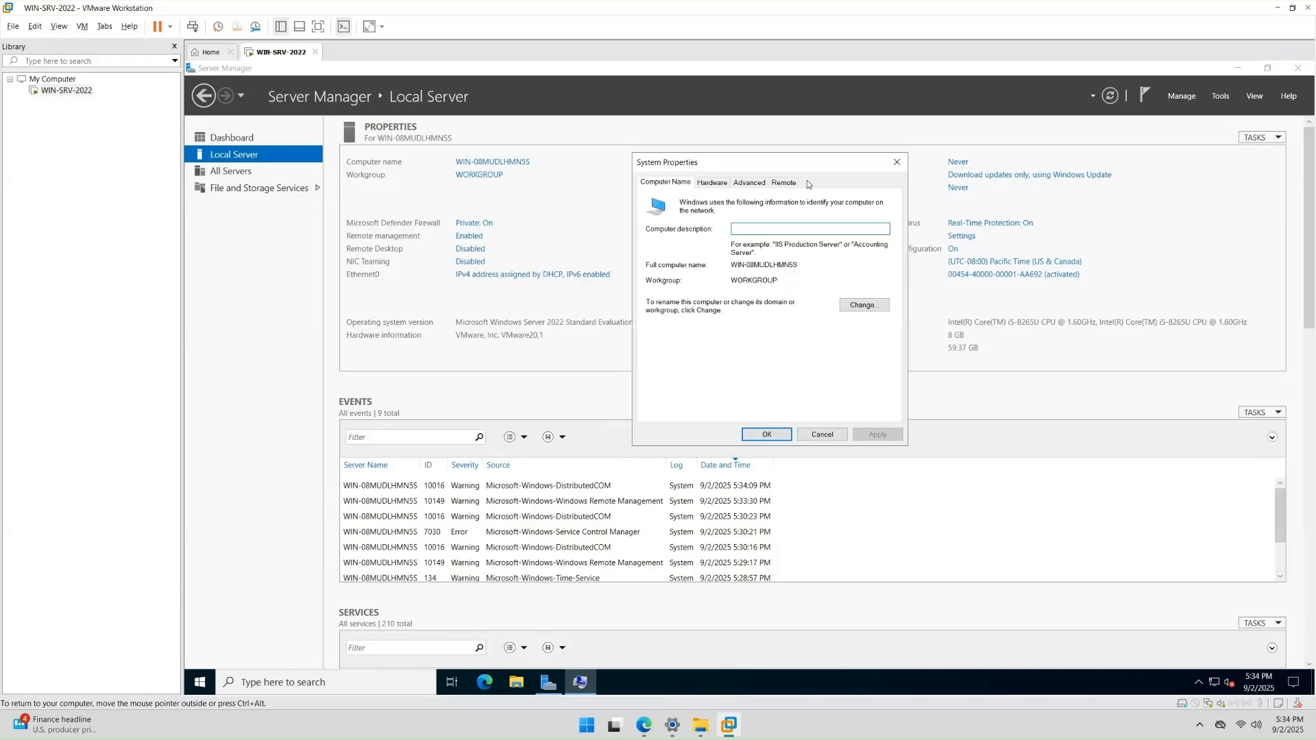
click(851, 311)
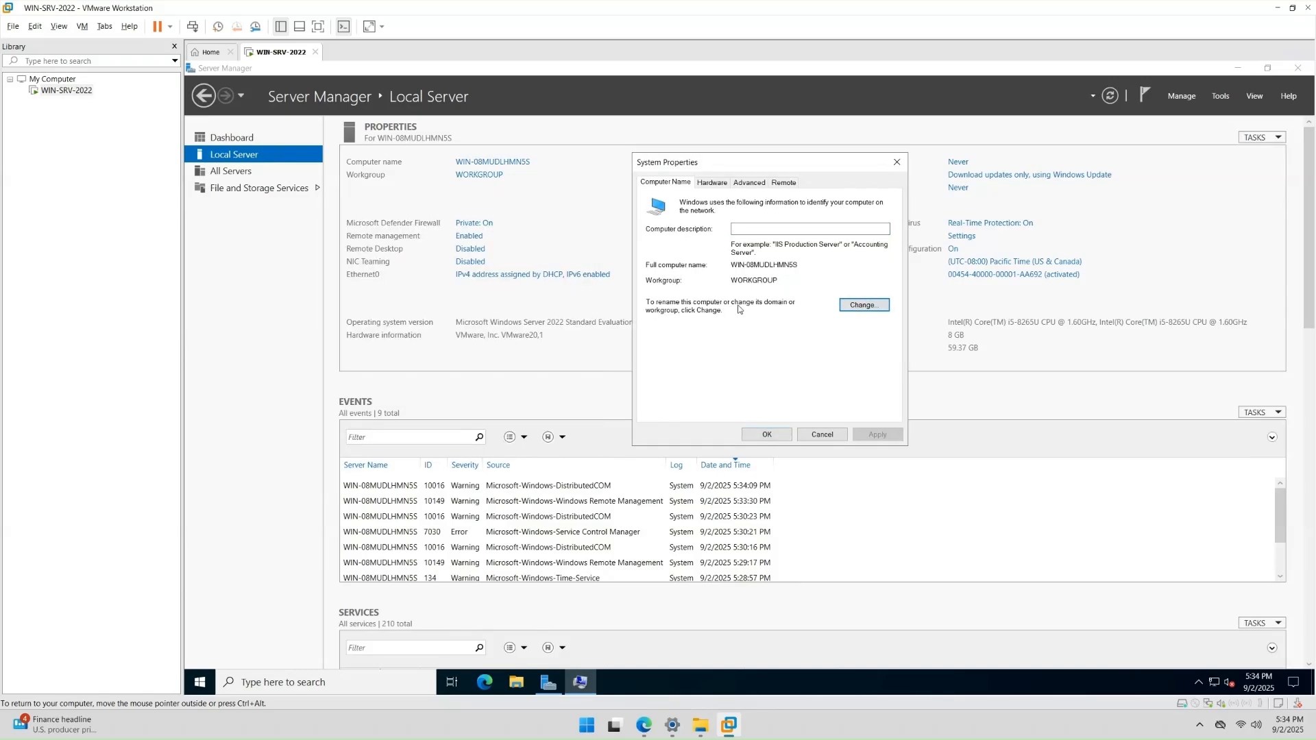
click(844, 305)
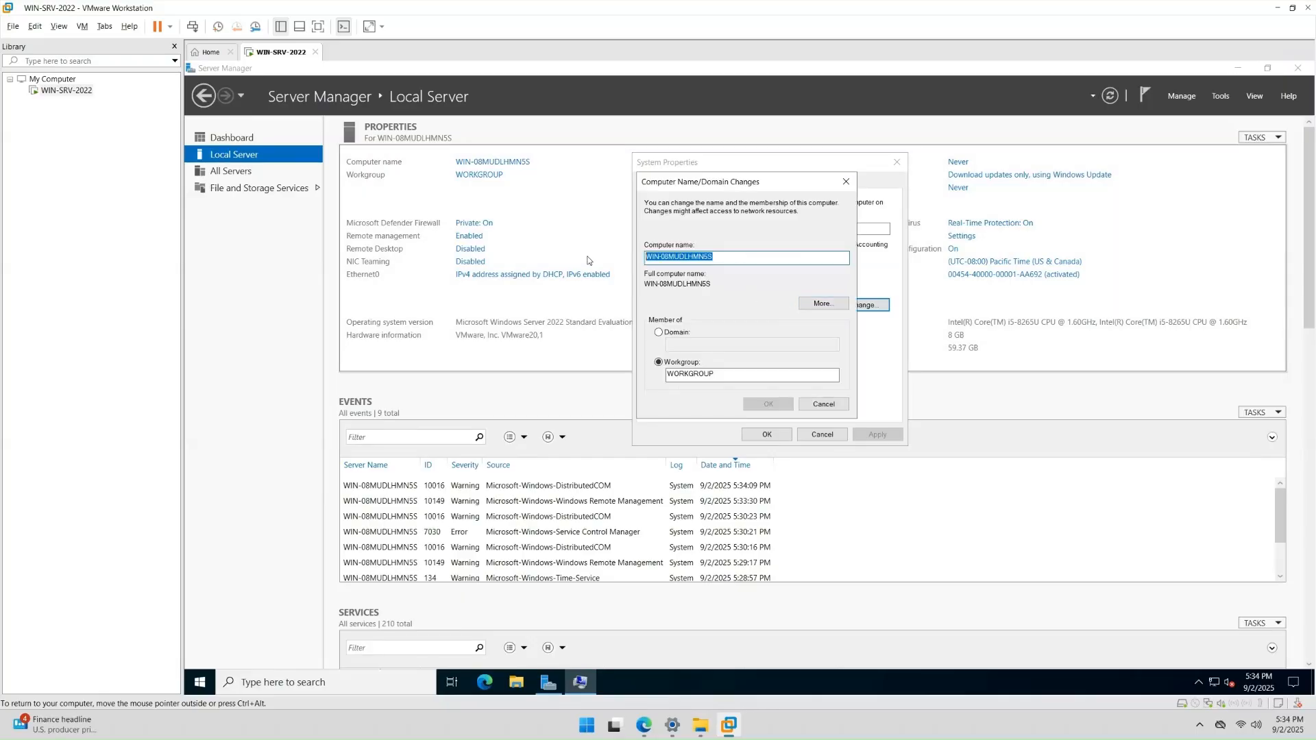
text(WIN)
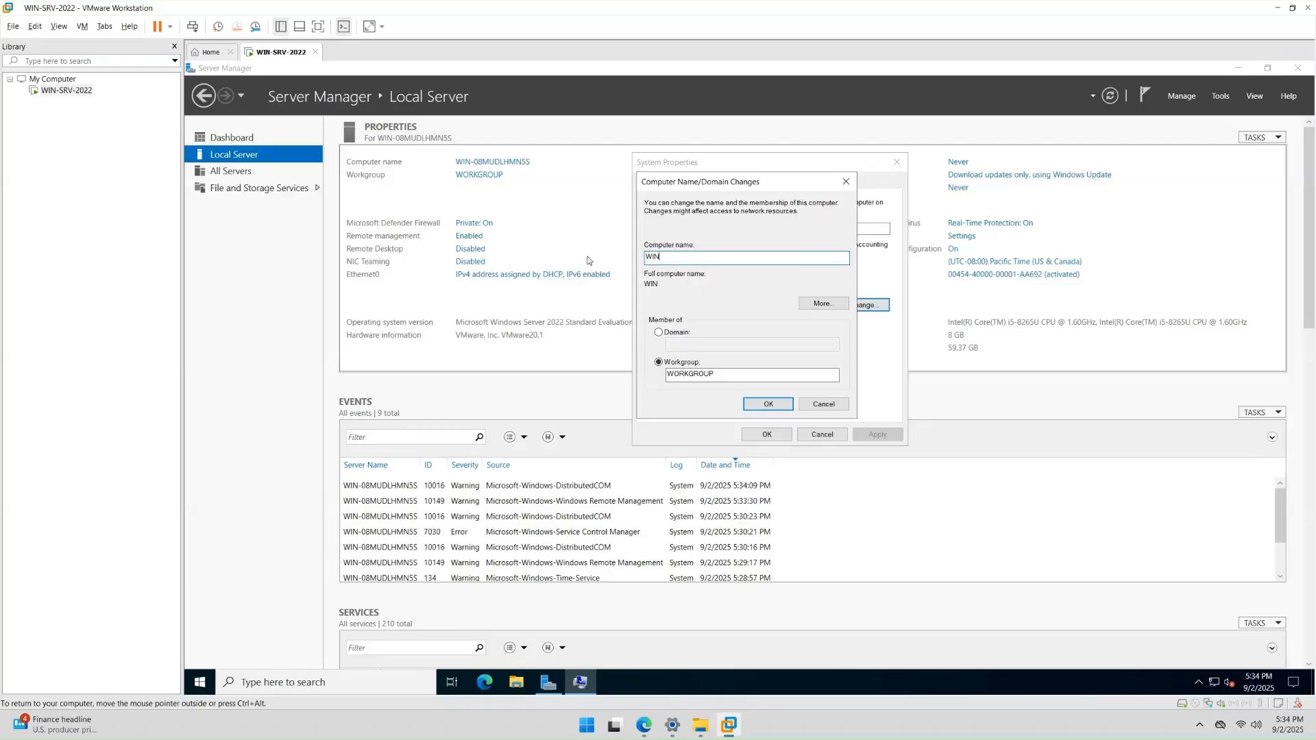
text(-SRV-2022)
drag(717, 257, 625, 258)
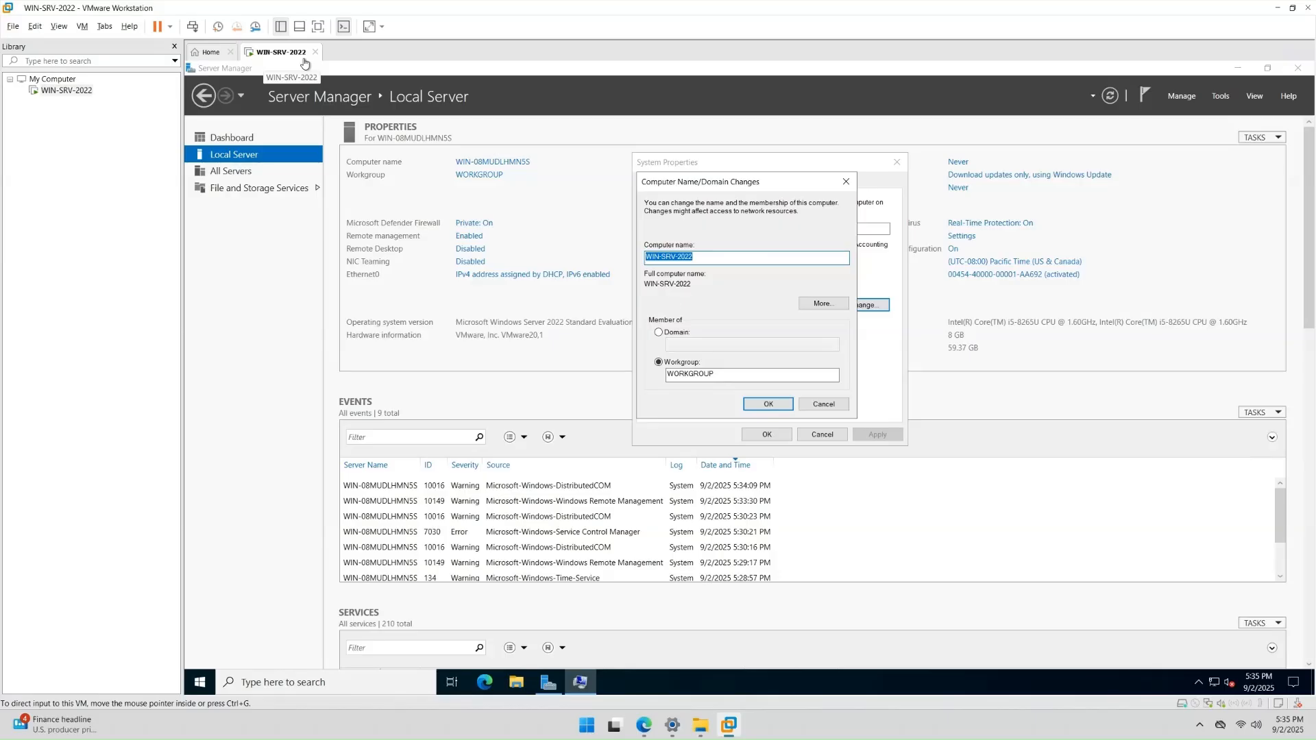
click(714, 258)
click(769, 404)
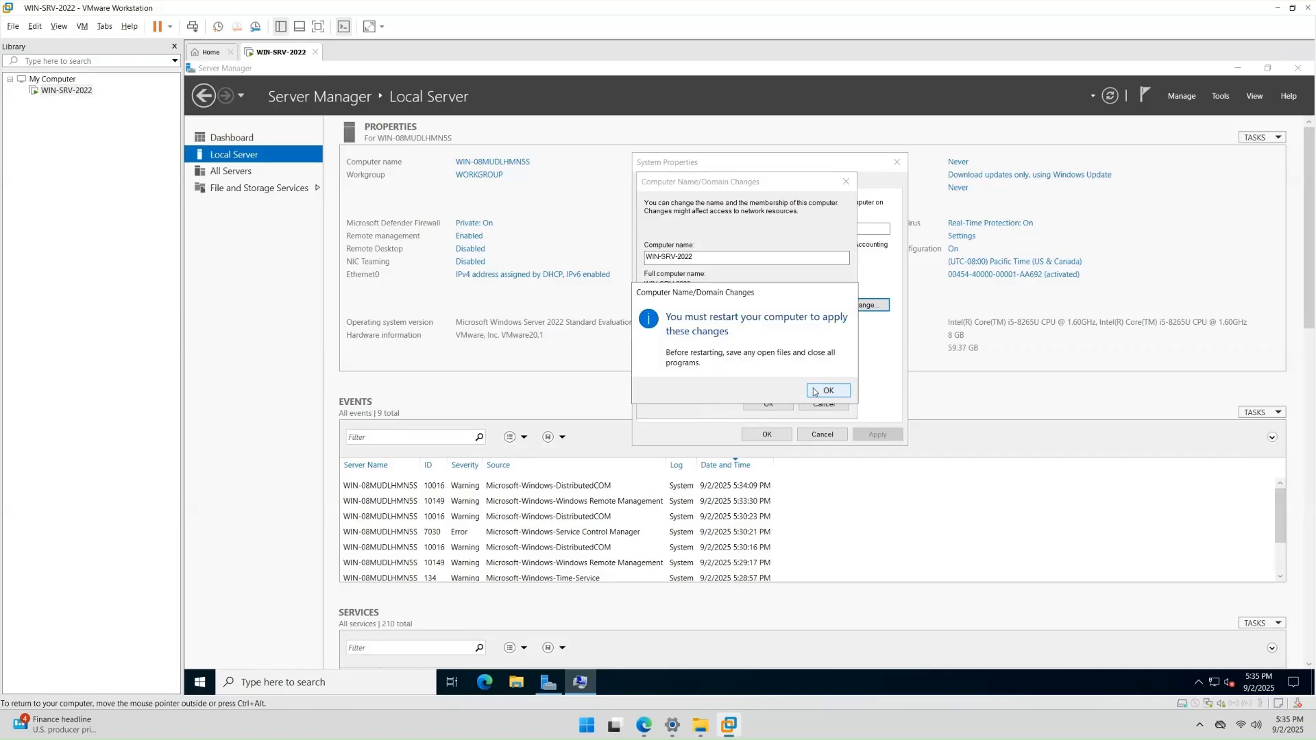
- Acknowledge the restart notice, close System Properties, and restart the server now
click(814, 392)
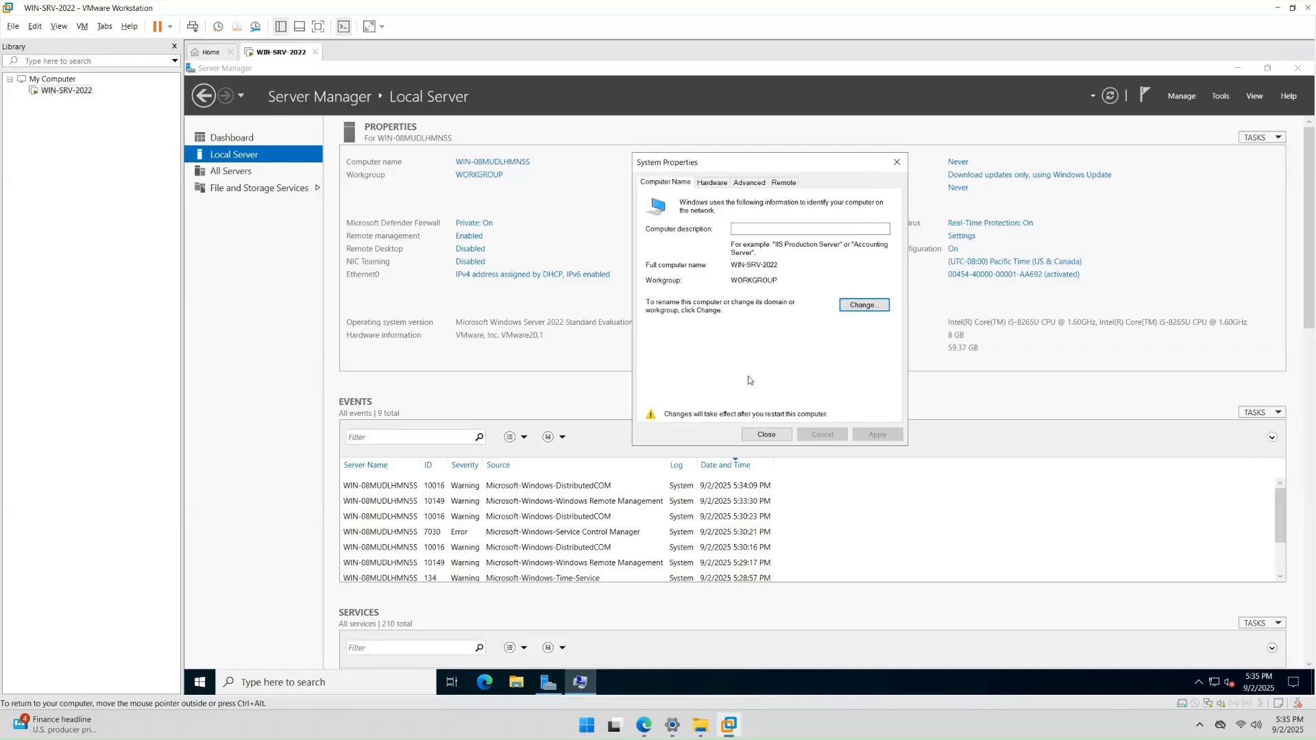
click(766, 437)
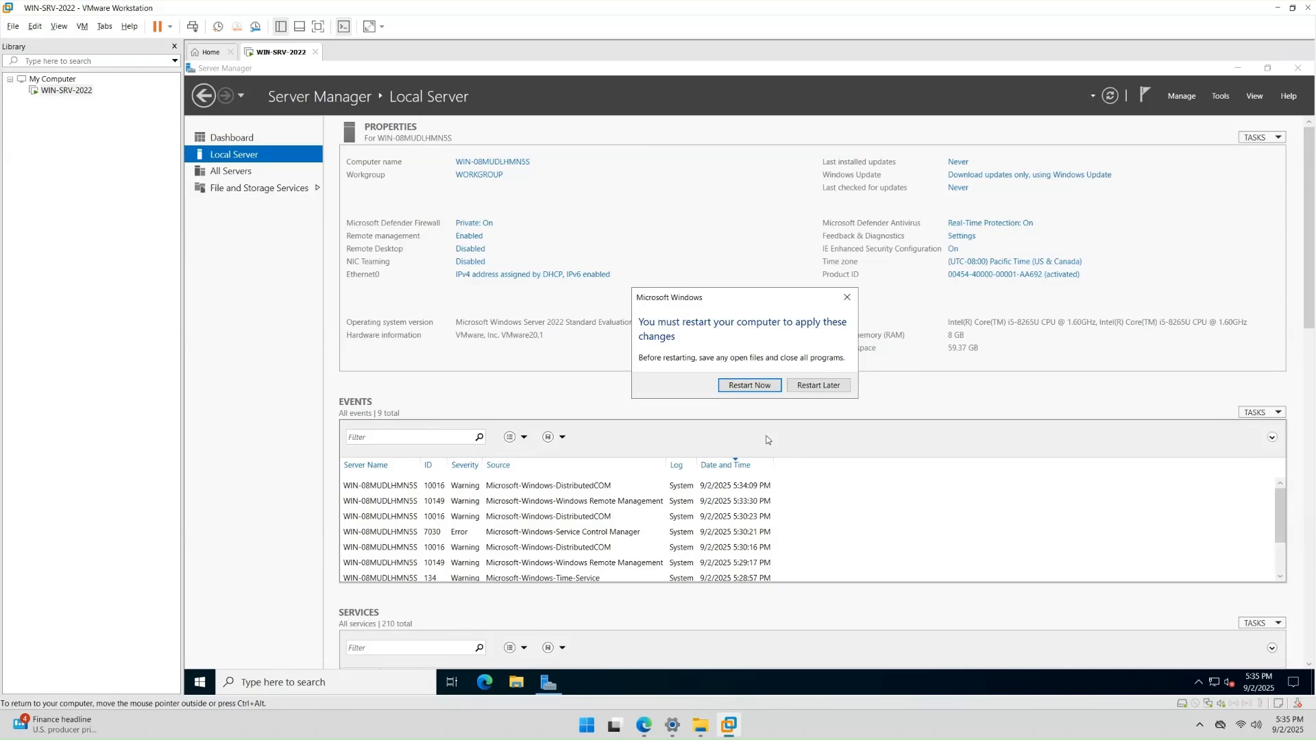
click(742, 388)
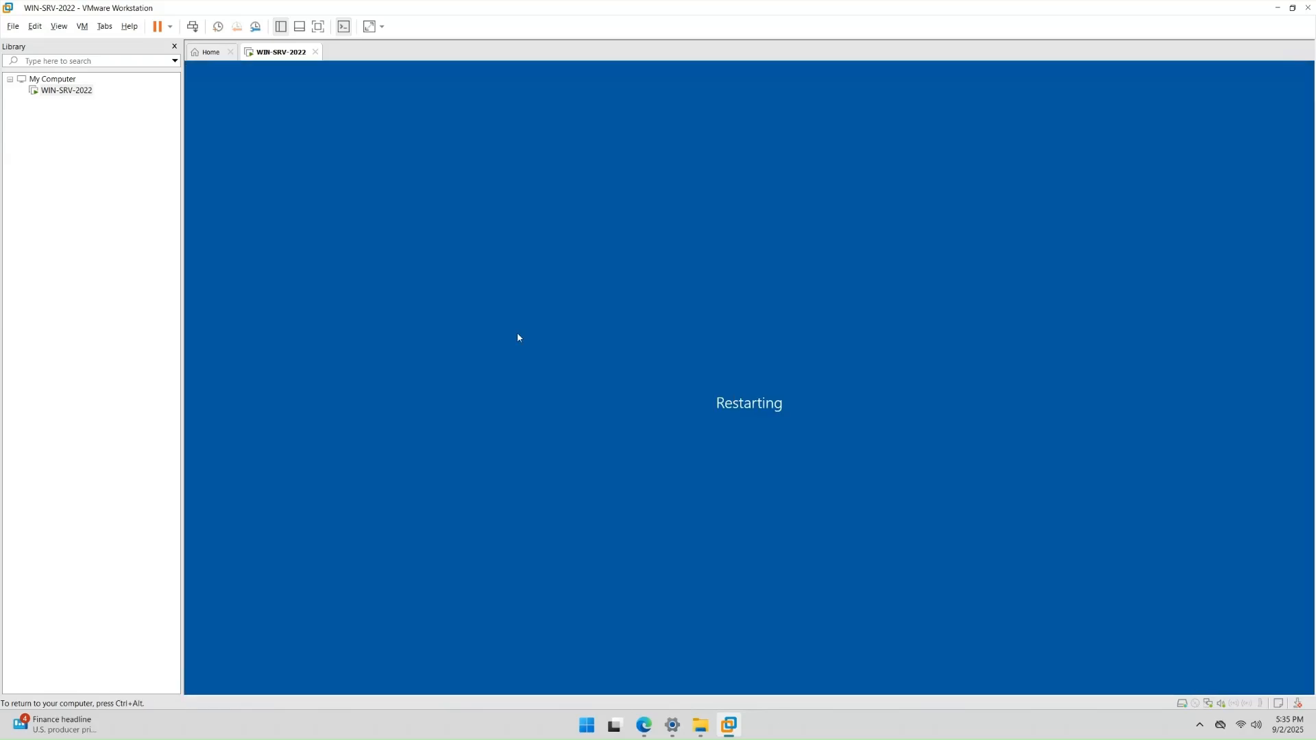